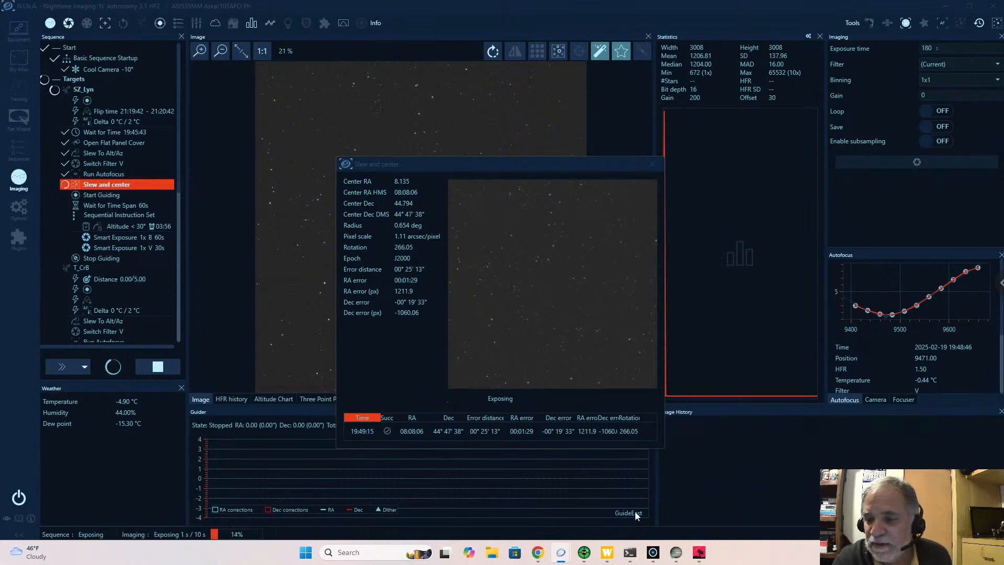
Step: Switch to SharpCap and connect the ZWO ASI662MC camera for a live view
click(676, 552)
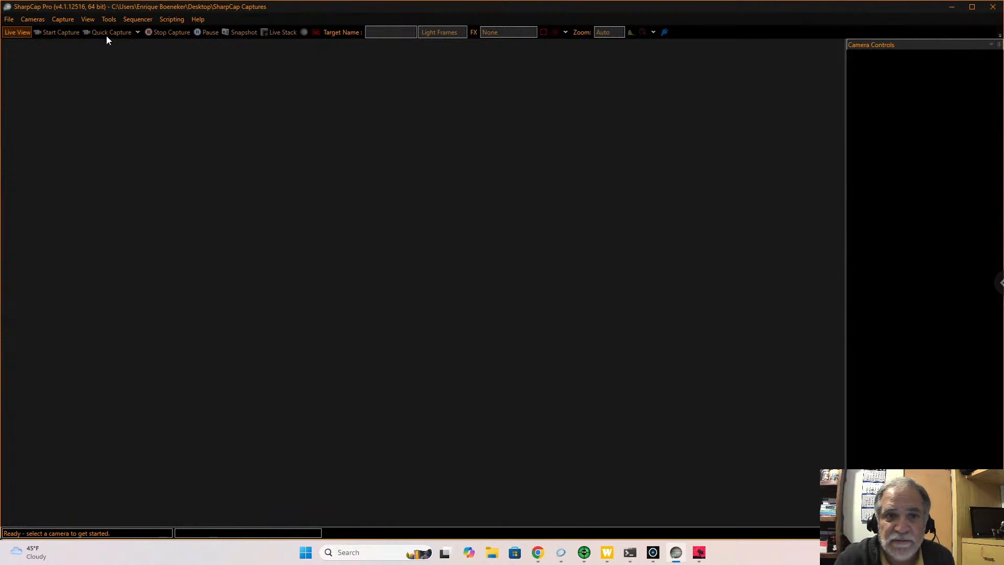
click(33, 19)
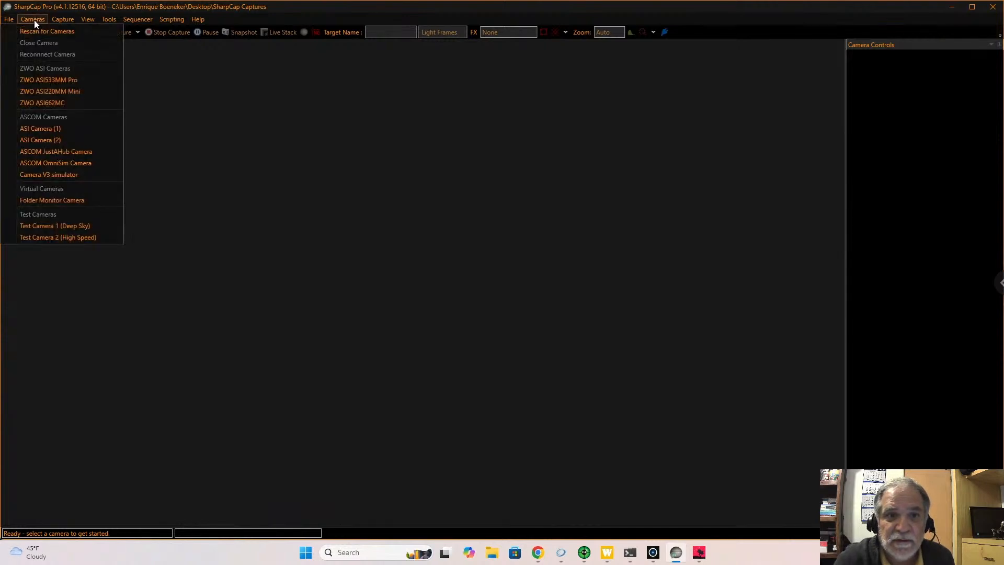
click(45, 104)
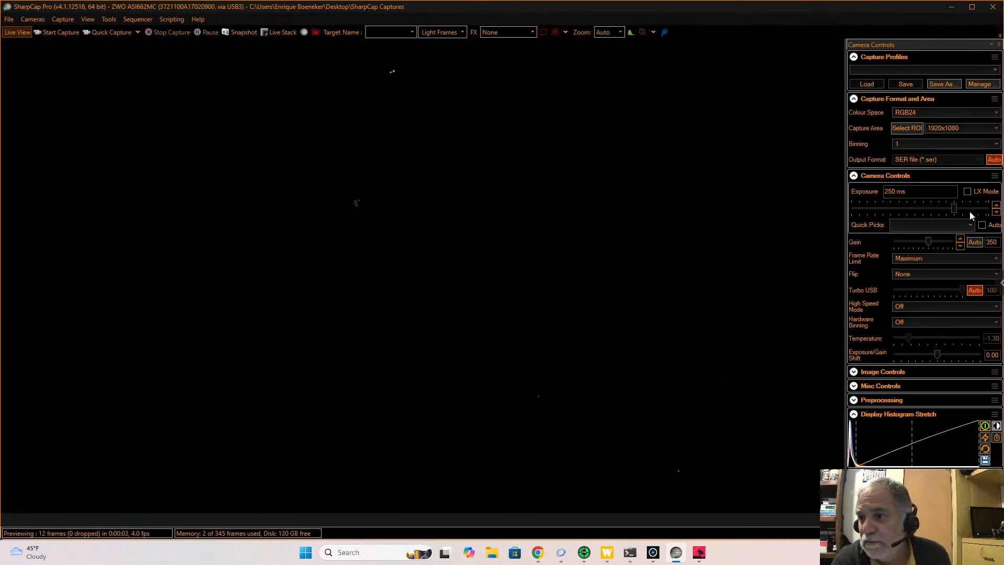
Step: Brighten the live view by setting the camera's exposure to 6 s with LX Mode enabled and the gain to 400
mouse_move(972, 208)
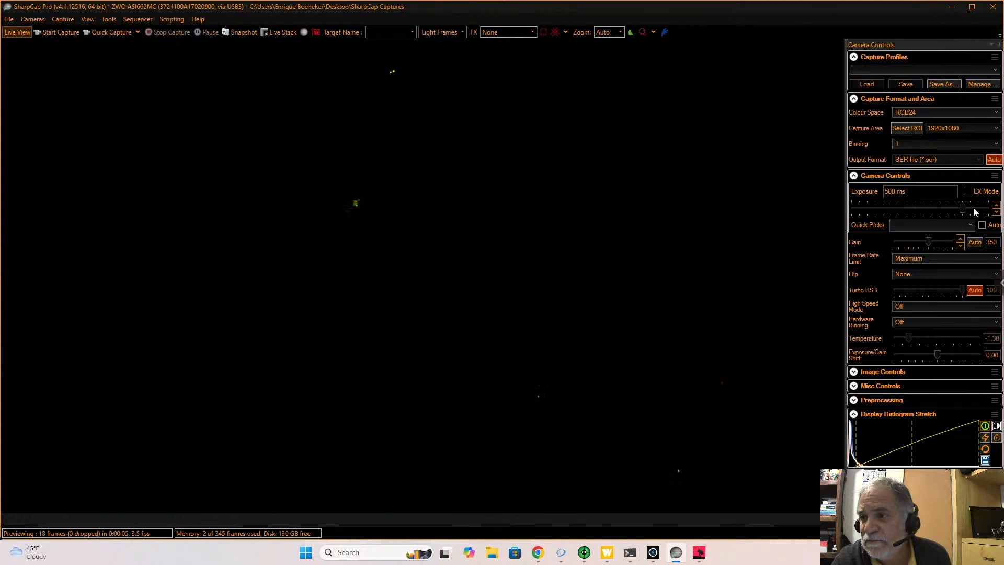
click(974, 208)
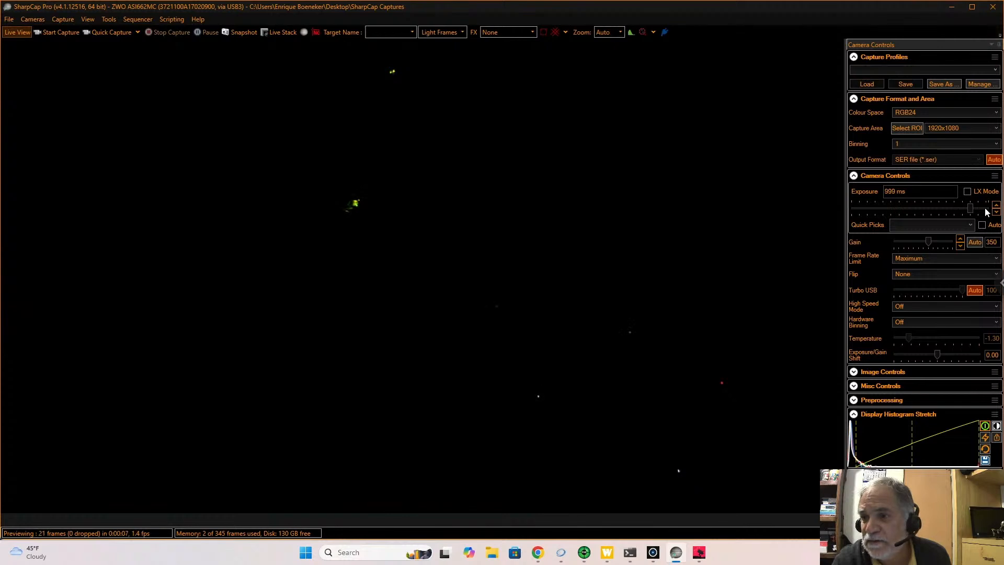
click(985, 209)
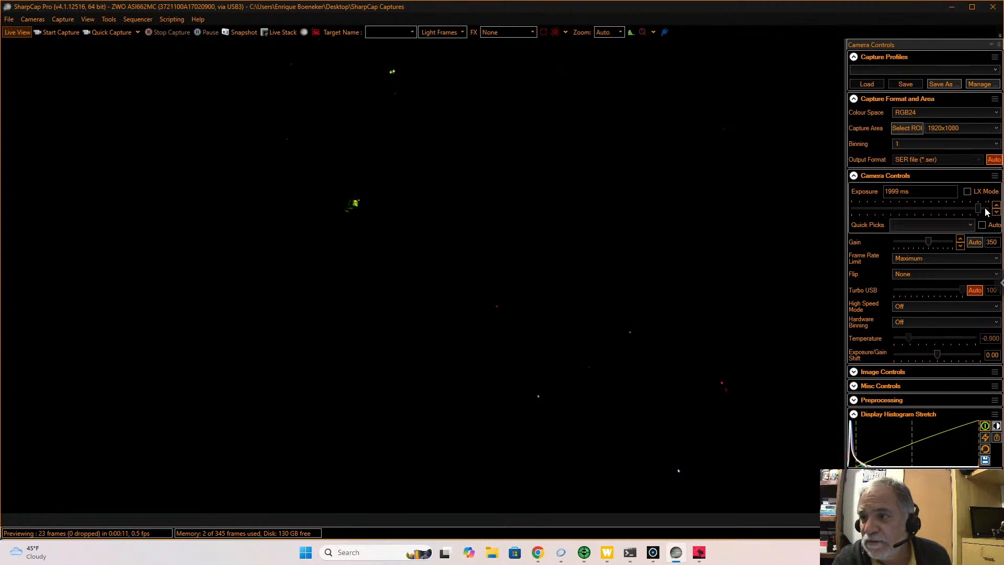
click(985, 210)
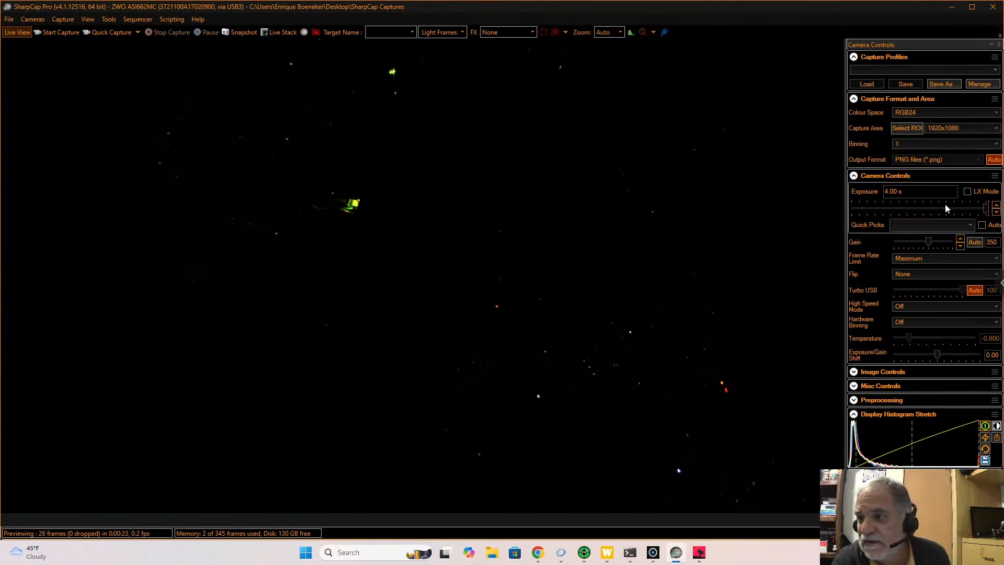
mouse_move(942, 243)
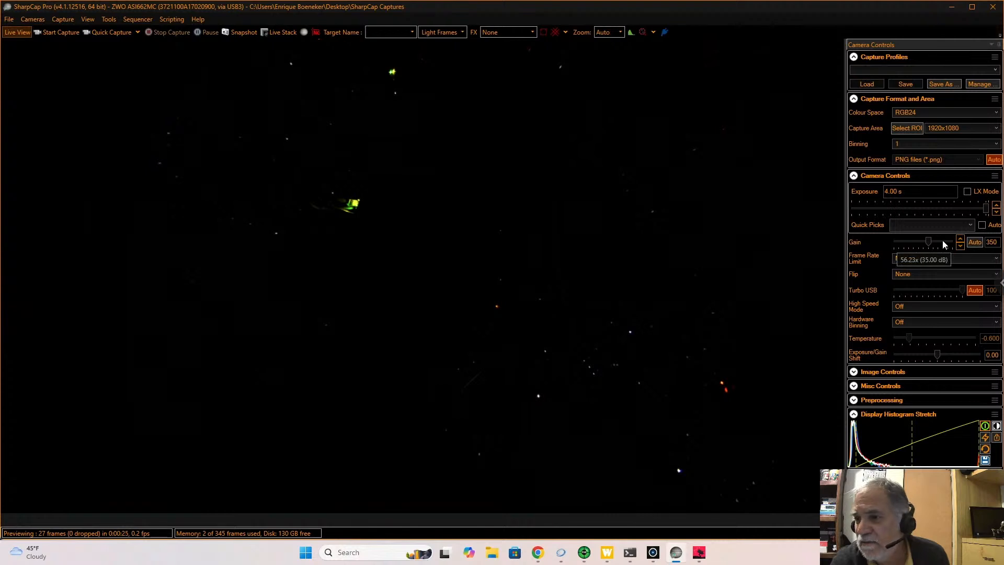
click(943, 243)
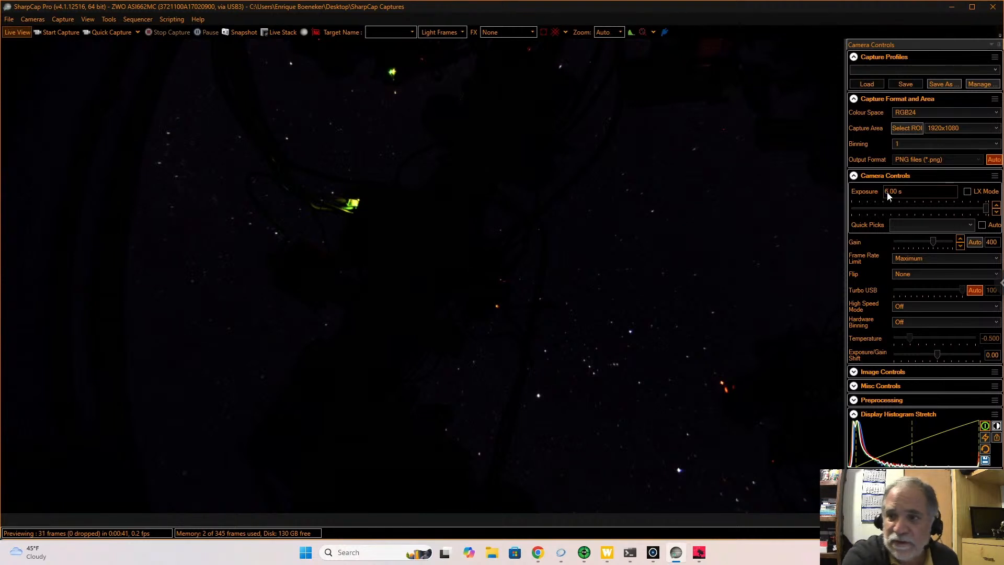
key(Return)
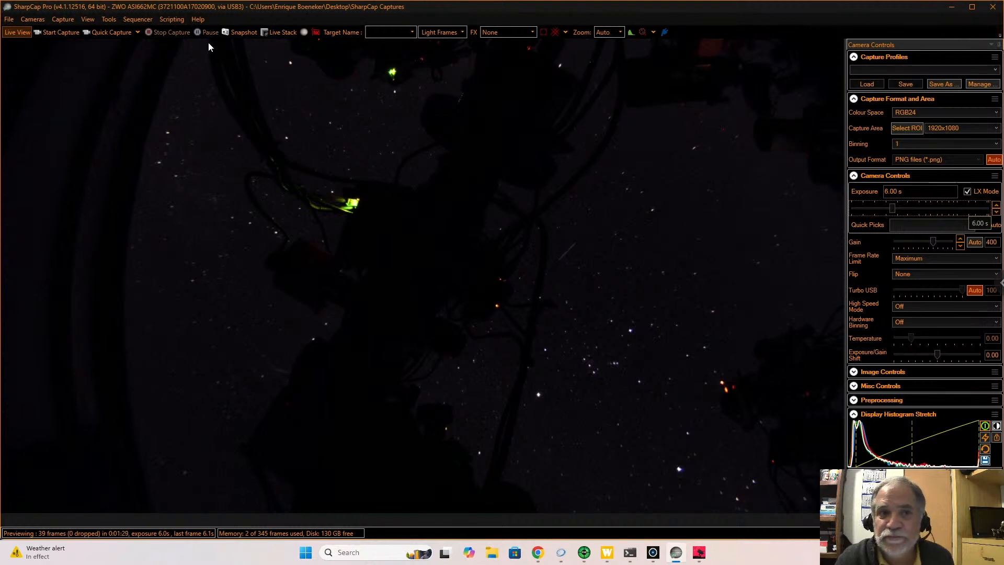
Step: Close the ZWO ASI662MC camera and minimize SharpCap to return to N.I.N.A
click(31, 19)
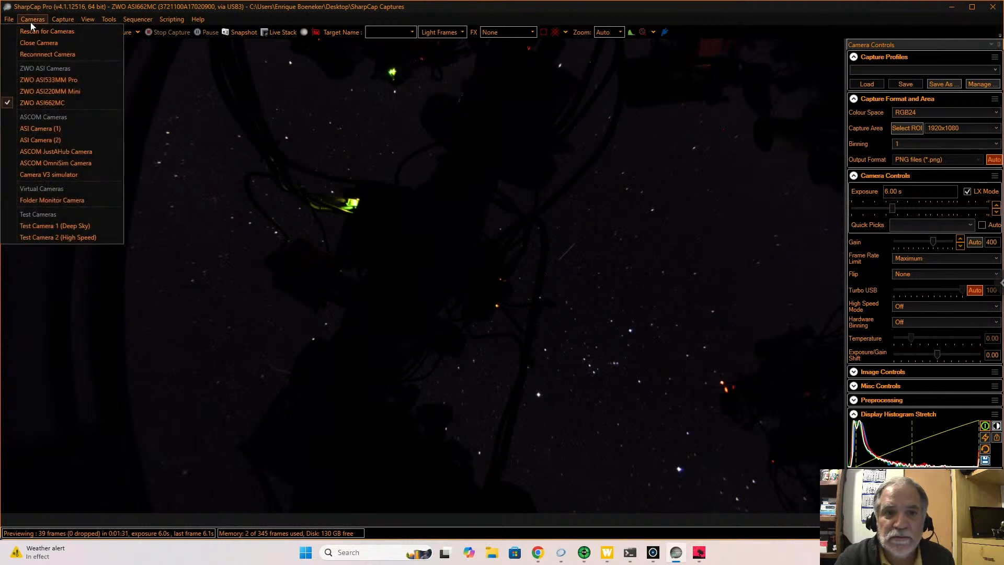
click(34, 45)
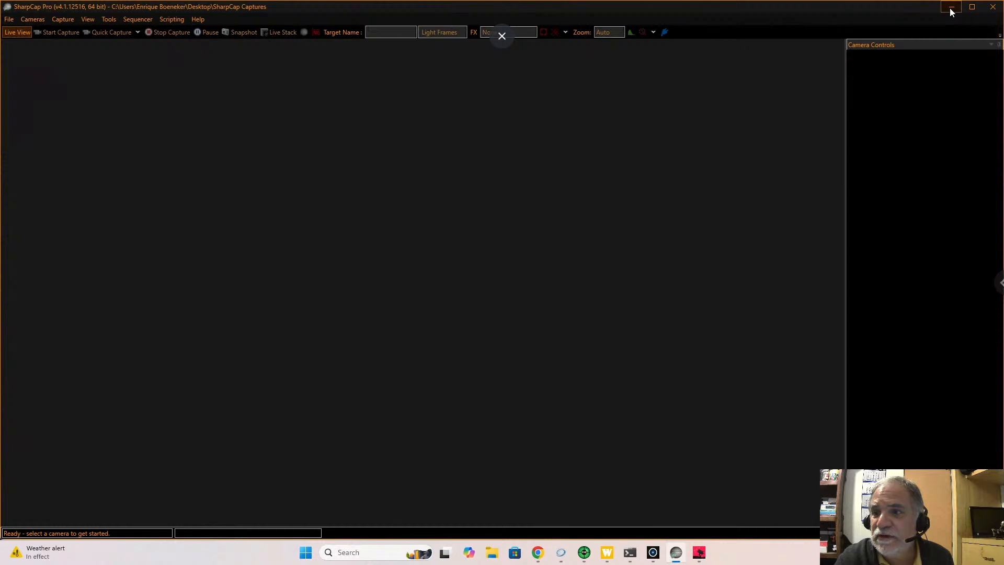
click(951, 7)
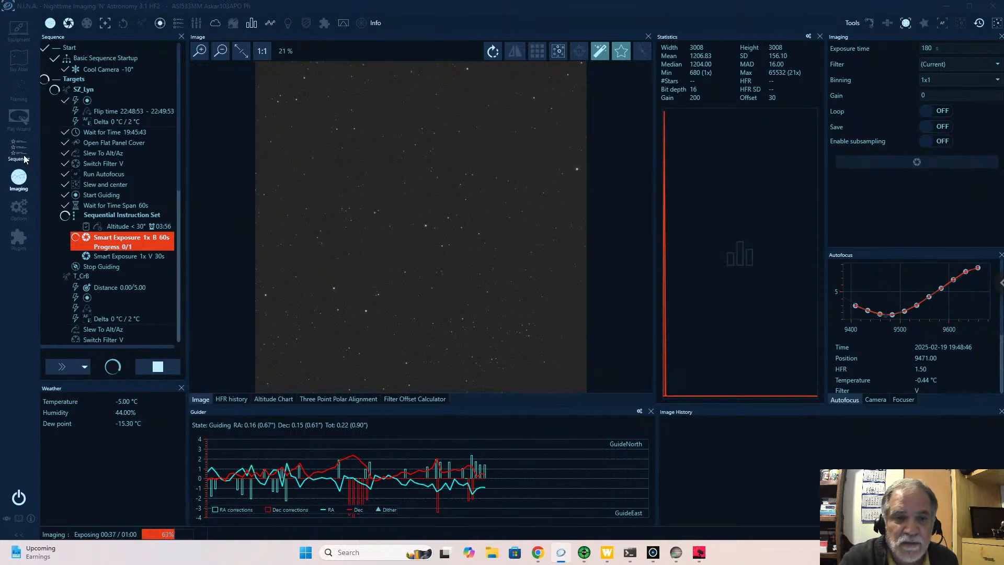
Step: Review the targets inside each Target Scheduler project and the project list of the ASI533MM Askar103APO Ph profile
click(19, 239)
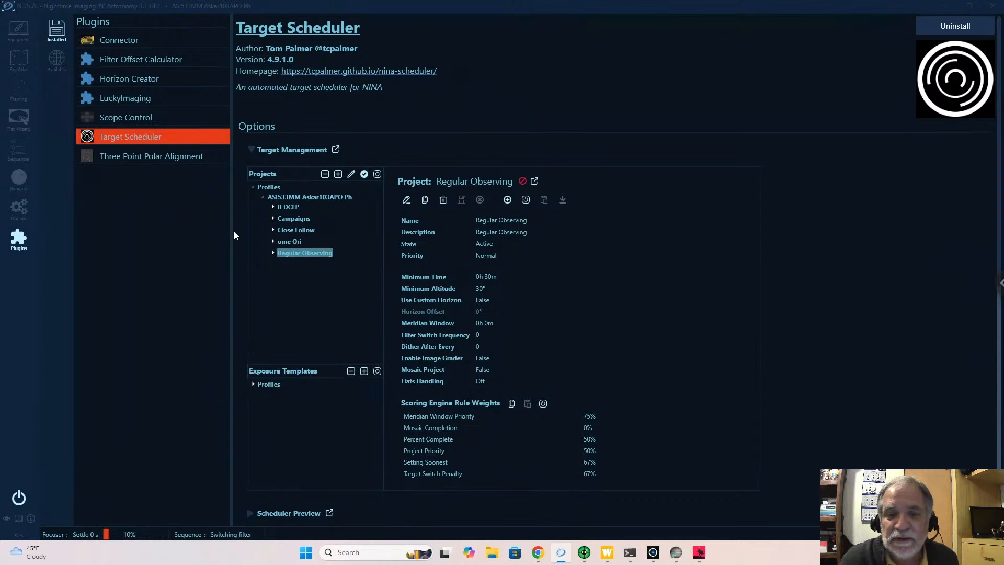
click(272, 207)
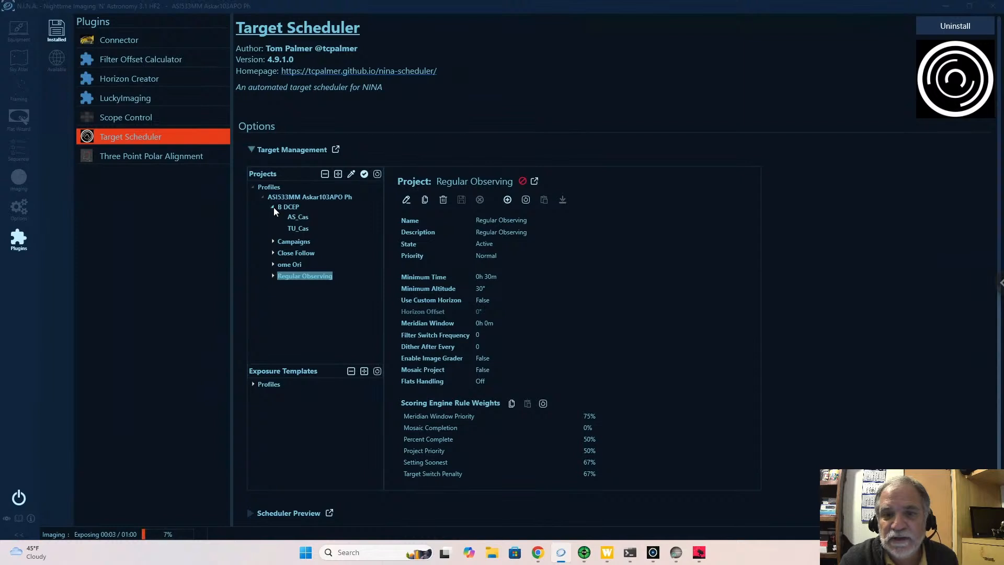
click(273, 206)
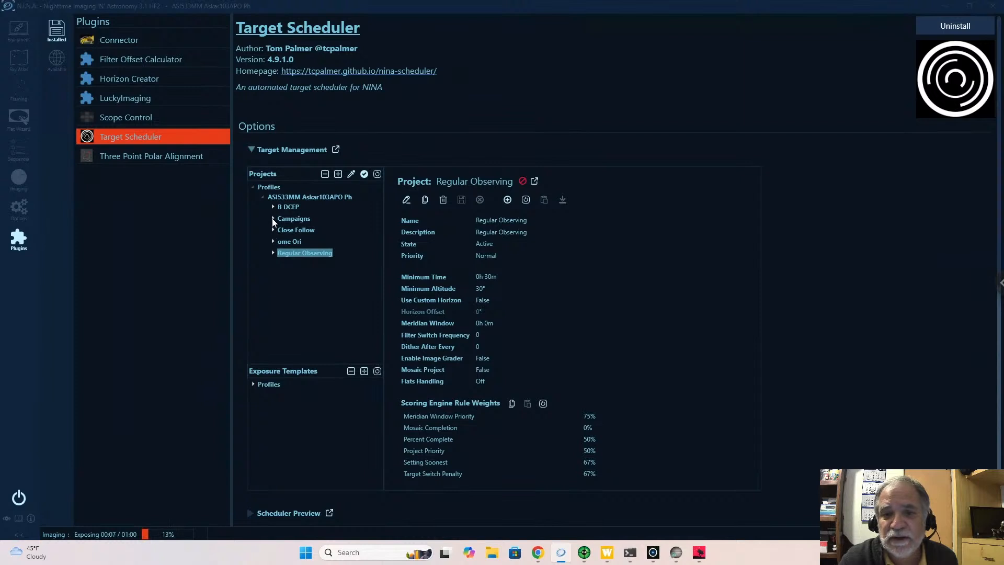
click(272, 218)
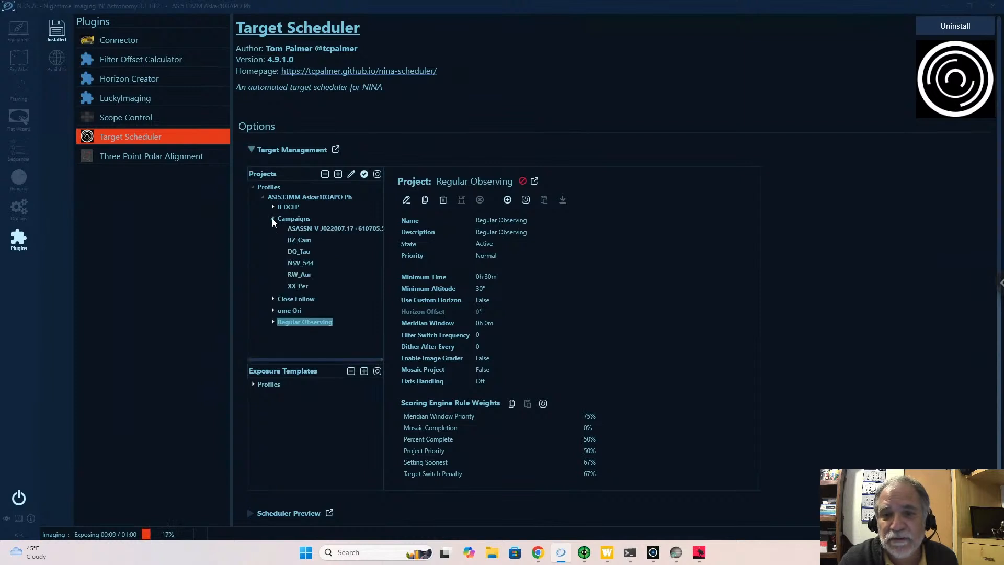
click(271, 218)
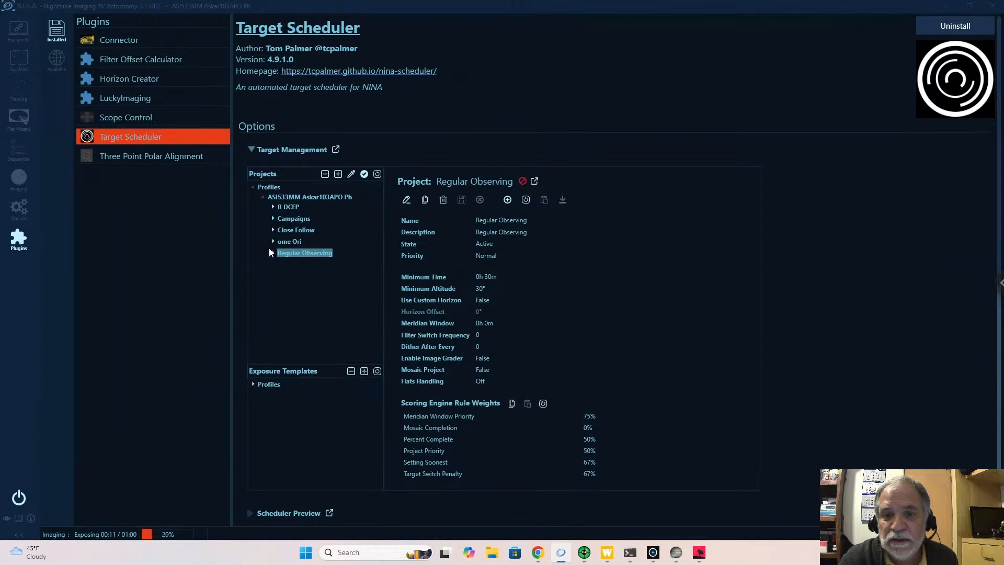
click(273, 231)
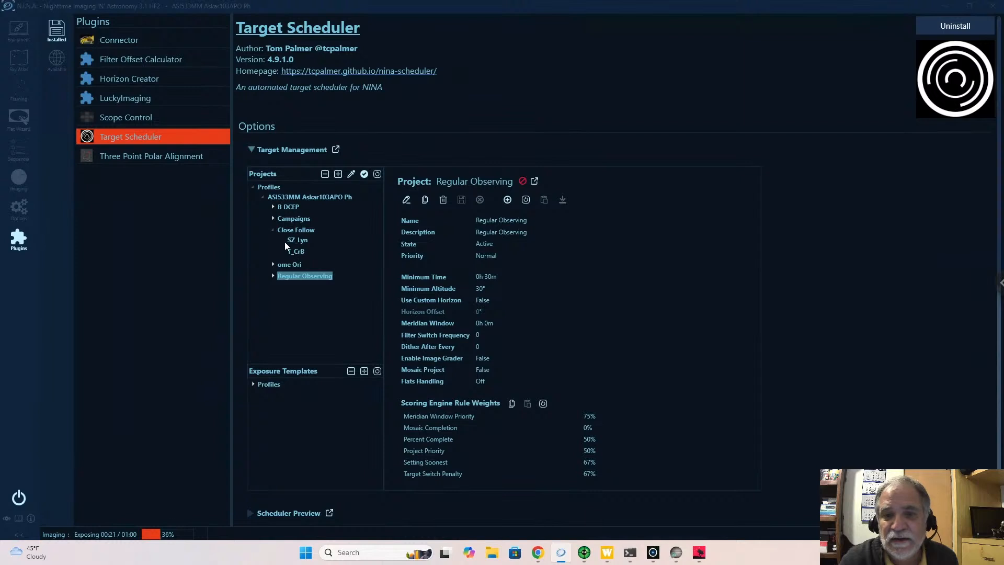
click(273, 231)
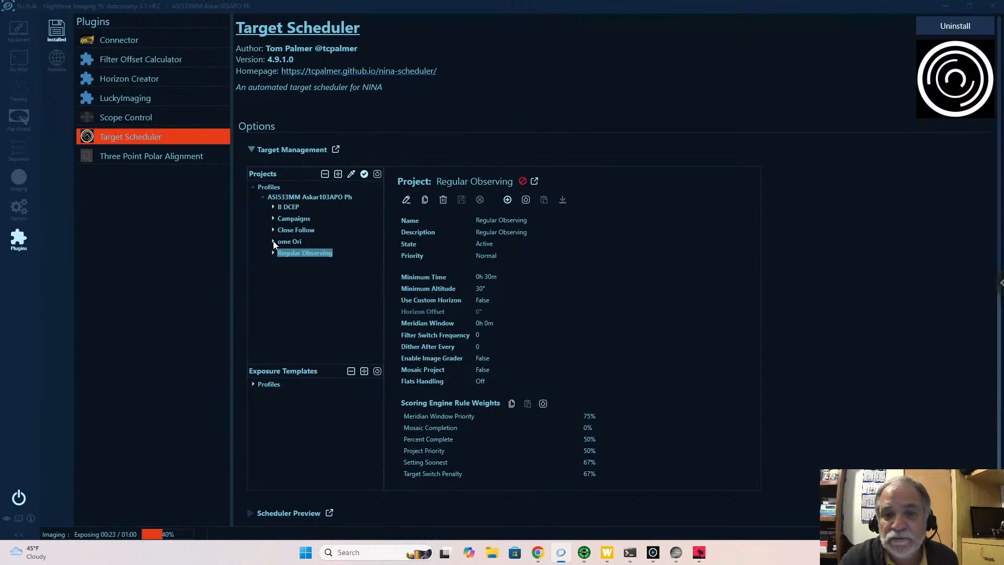
click(273, 242)
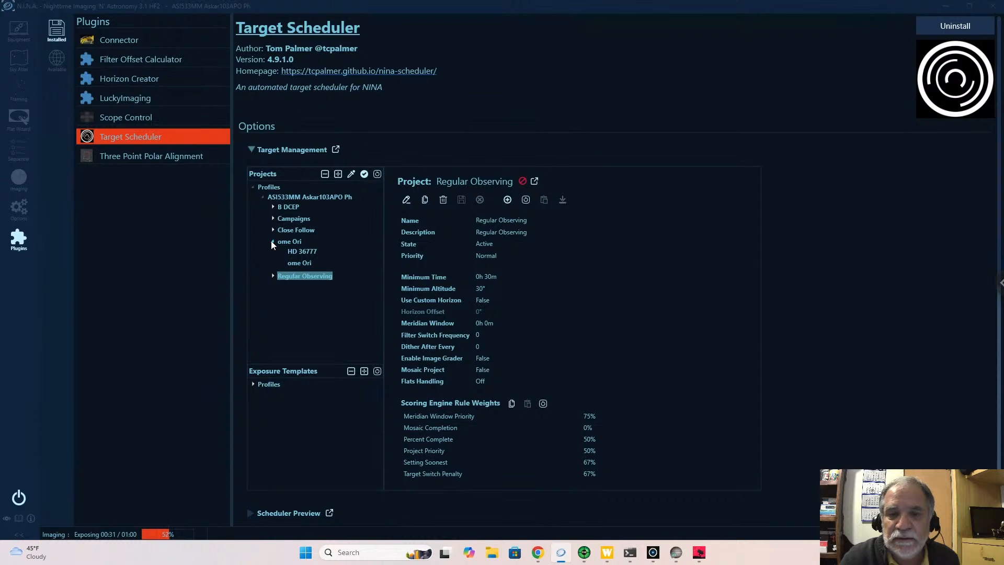
click(272, 242)
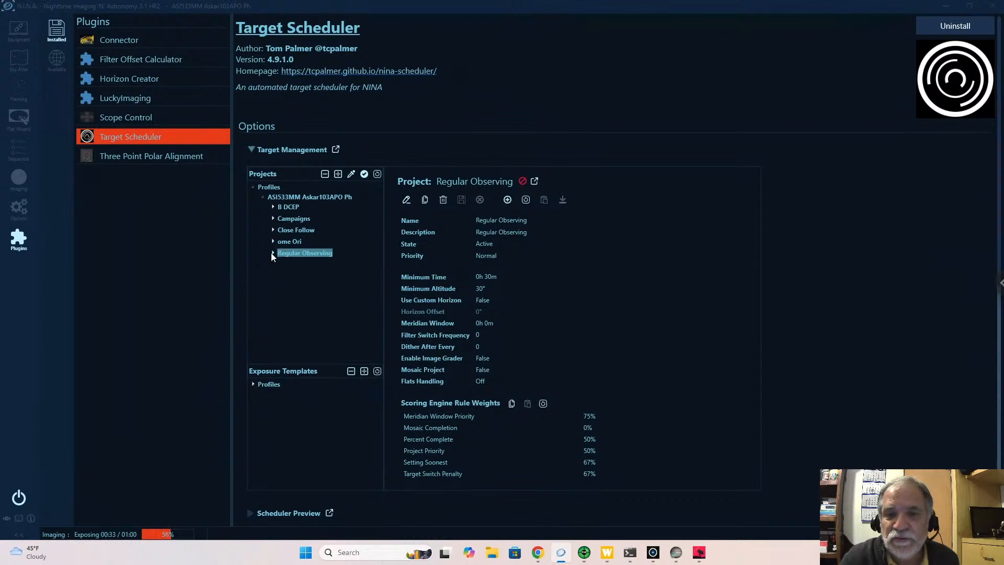
click(273, 253)
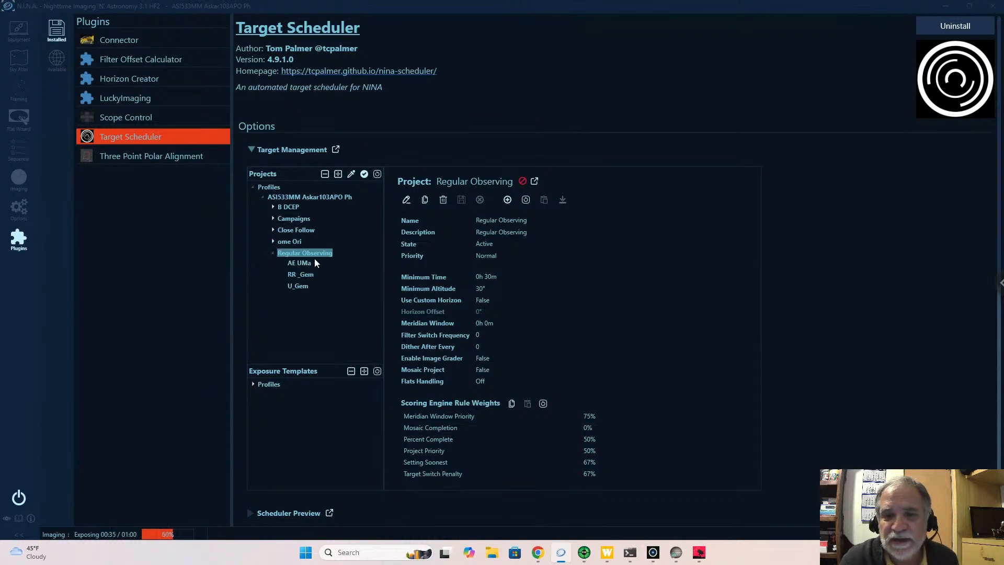
click(273, 254)
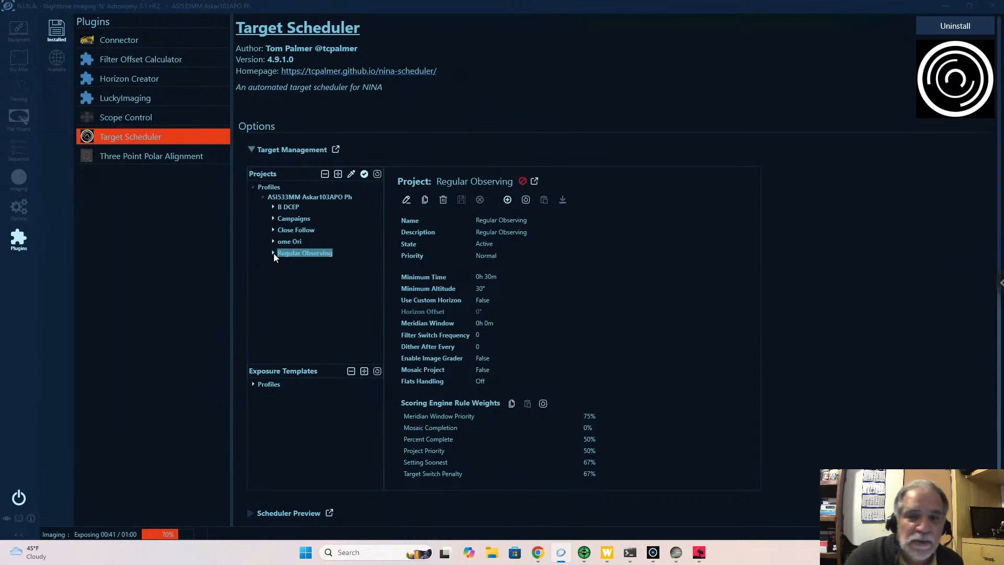
click(289, 199)
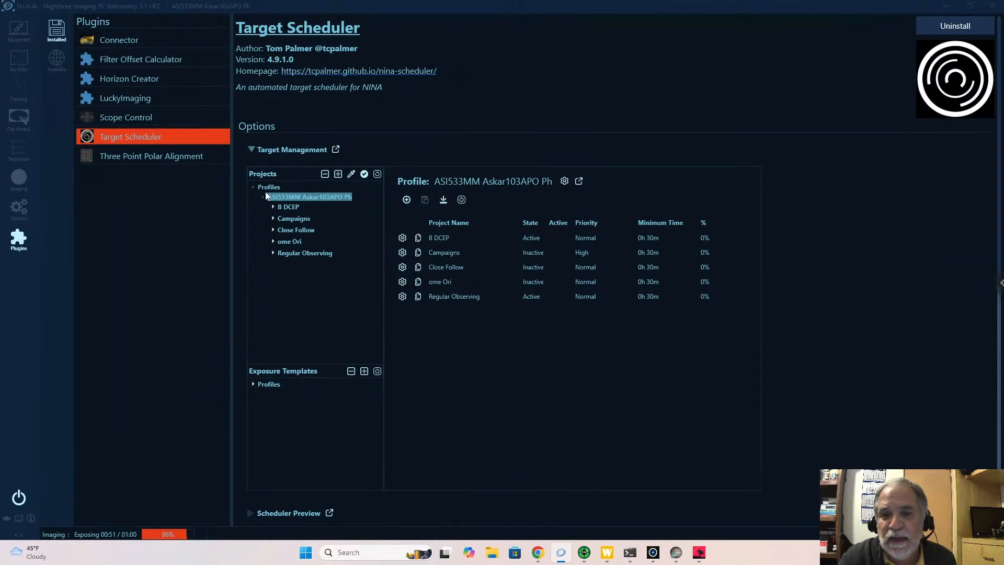
Step: Run a Scheduler Preview for the current date and time, then return to the imaging view
click(251, 150)
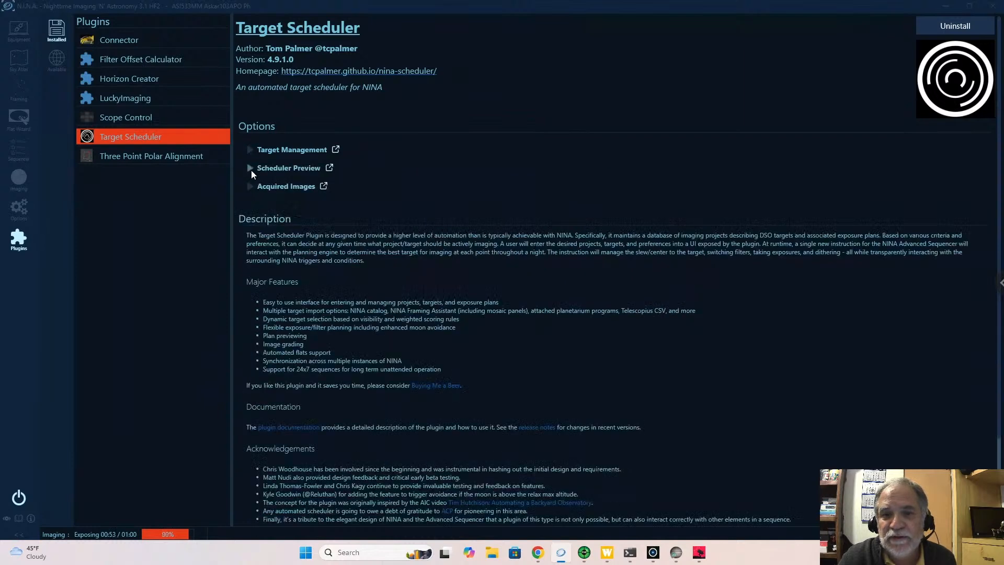
click(251, 171)
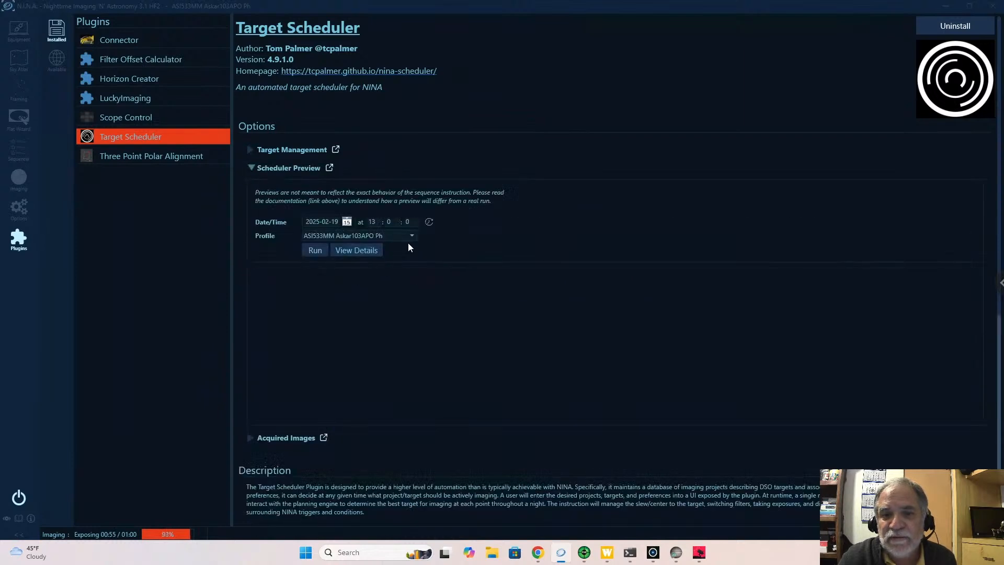
click(429, 223)
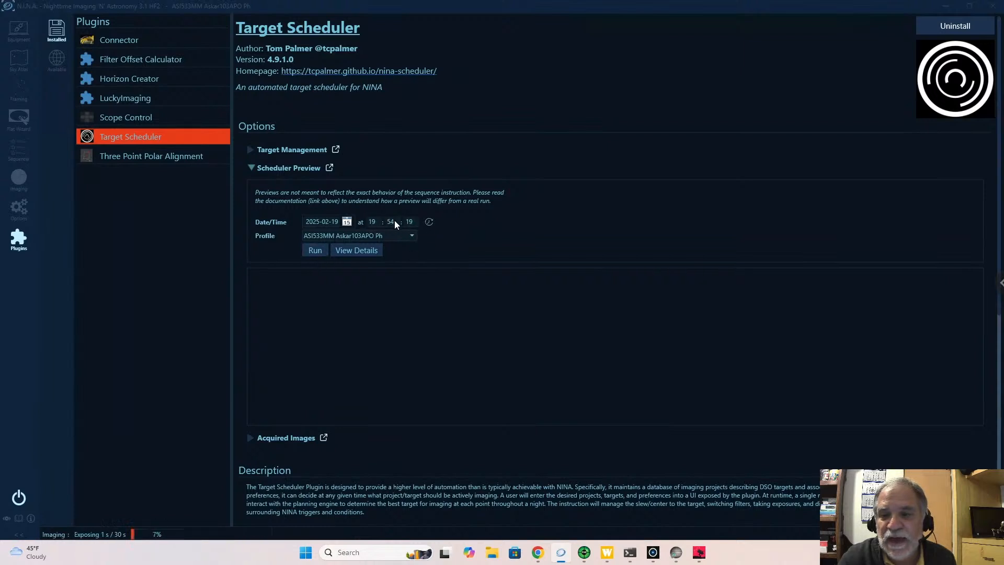
click(316, 252)
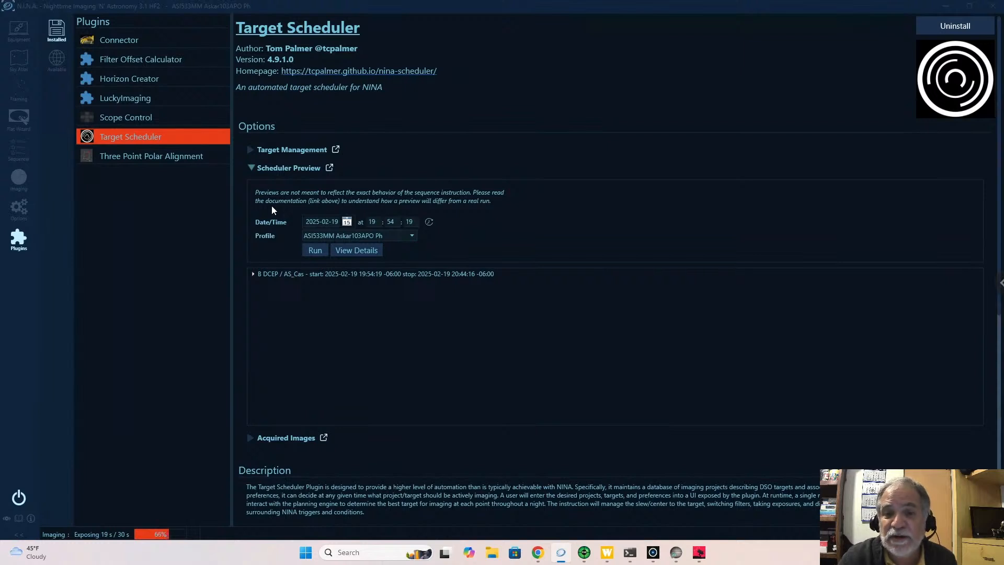
click(253, 166)
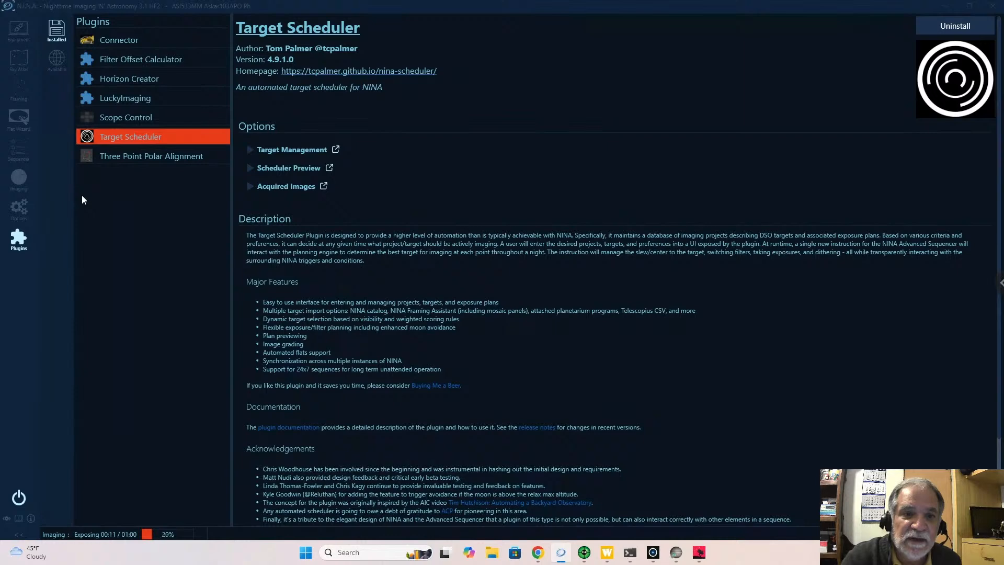
click(20, 178)
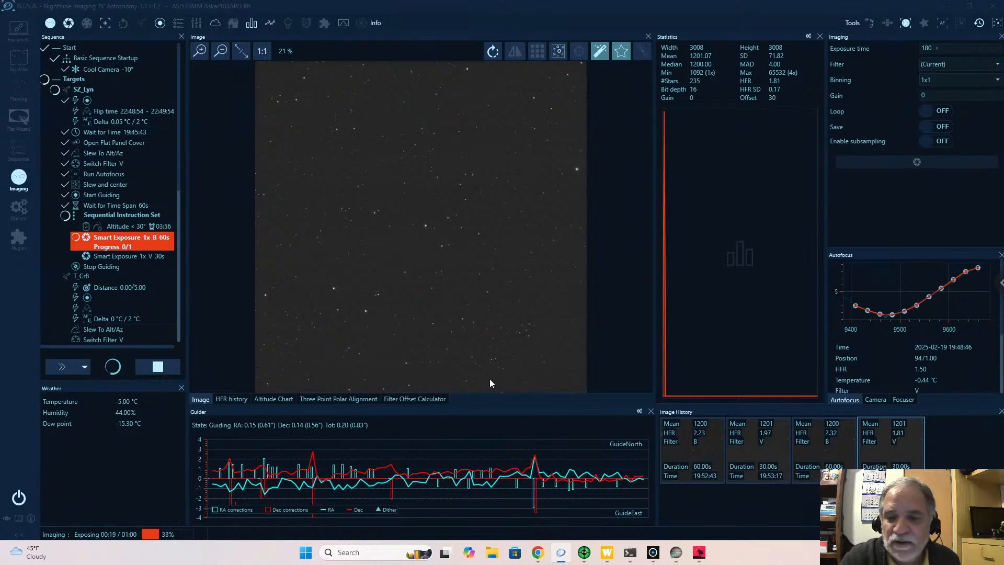
Step: Switch to Phoranso and examine the default observer and FITS keyword values in its settings
click(653, 552)
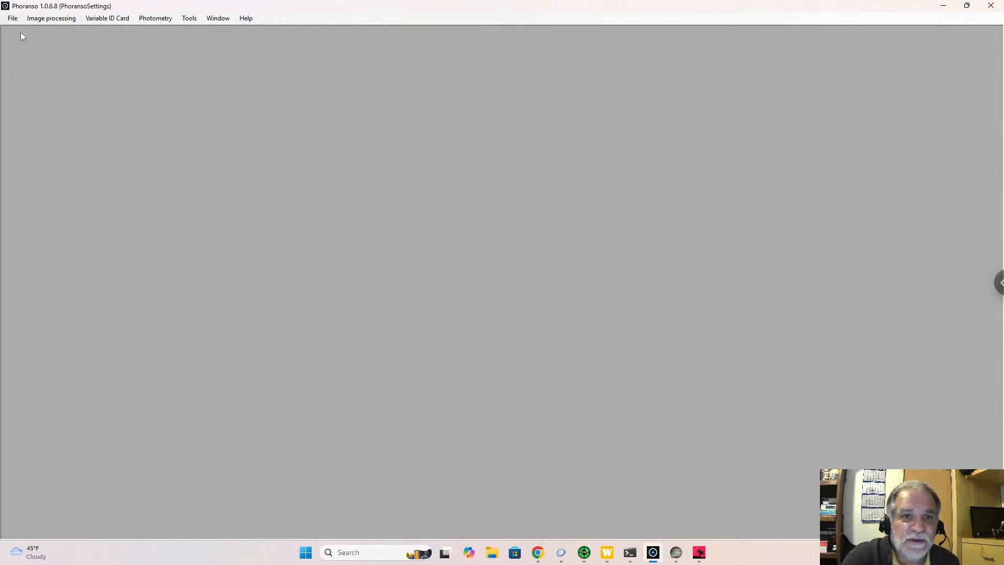
click(14, 20)
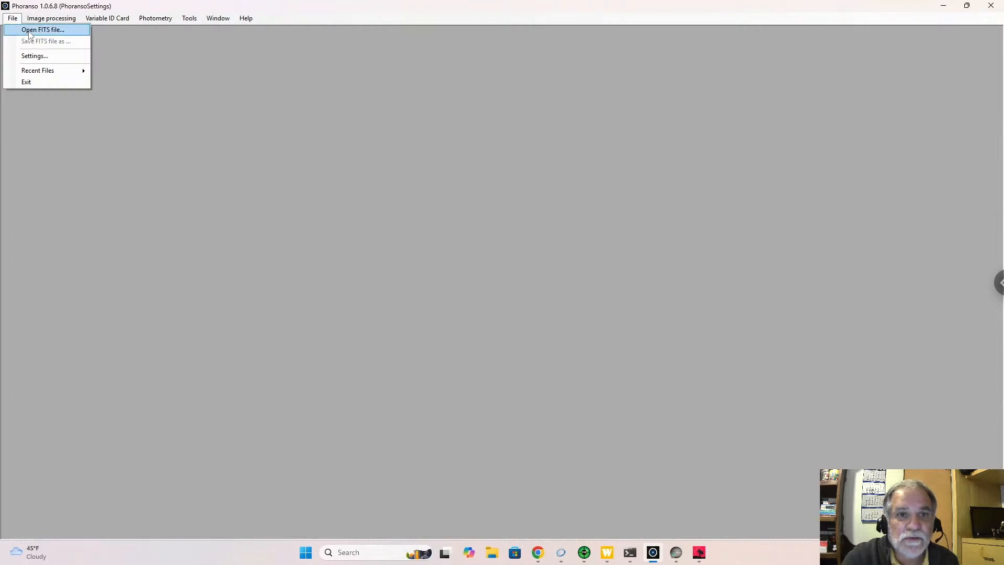
click(33, 56)
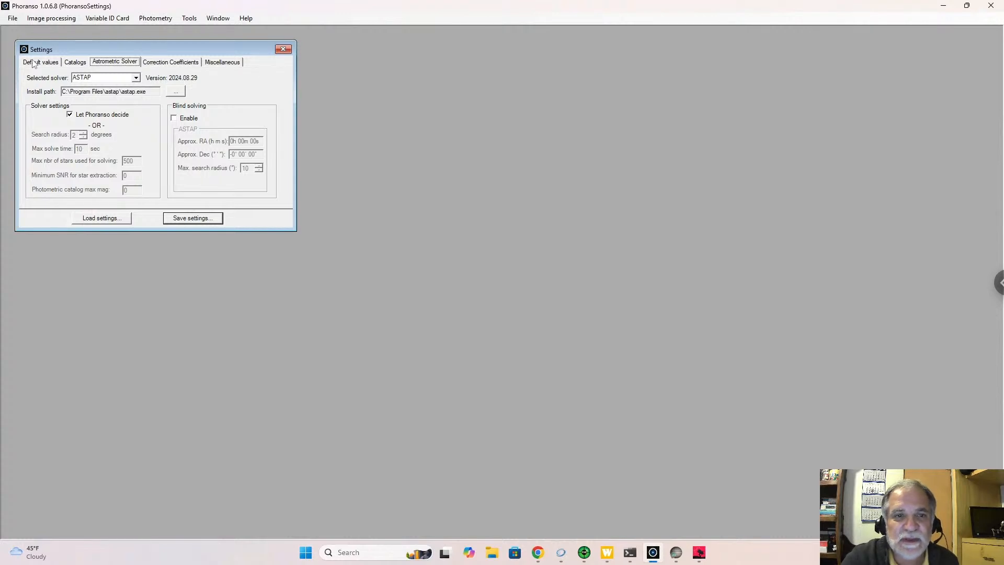
click(35, 62)
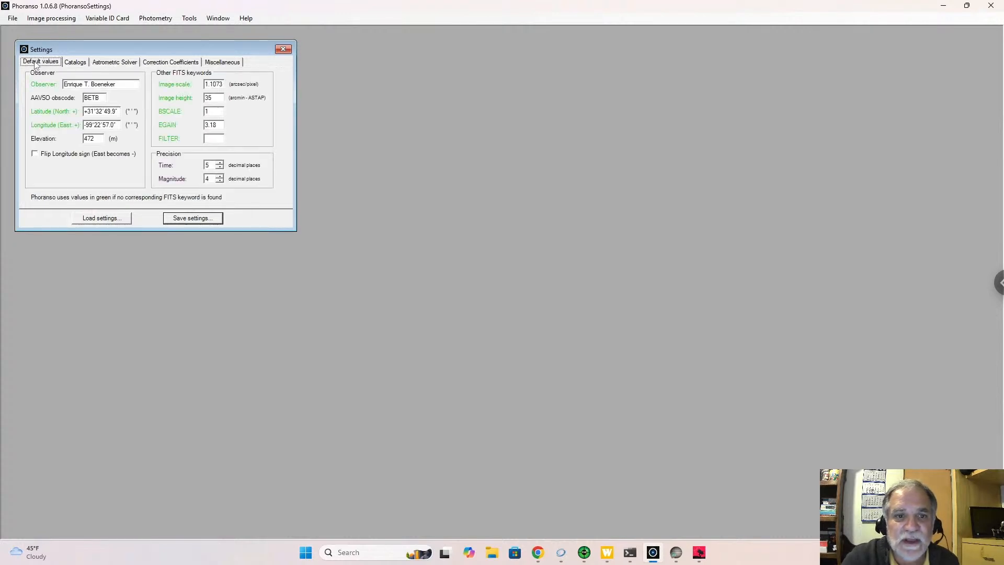
Step: Examine the Catalogs and Astrometric Solver settings, including the available plate solvers, and close the settings
click(76, 63)
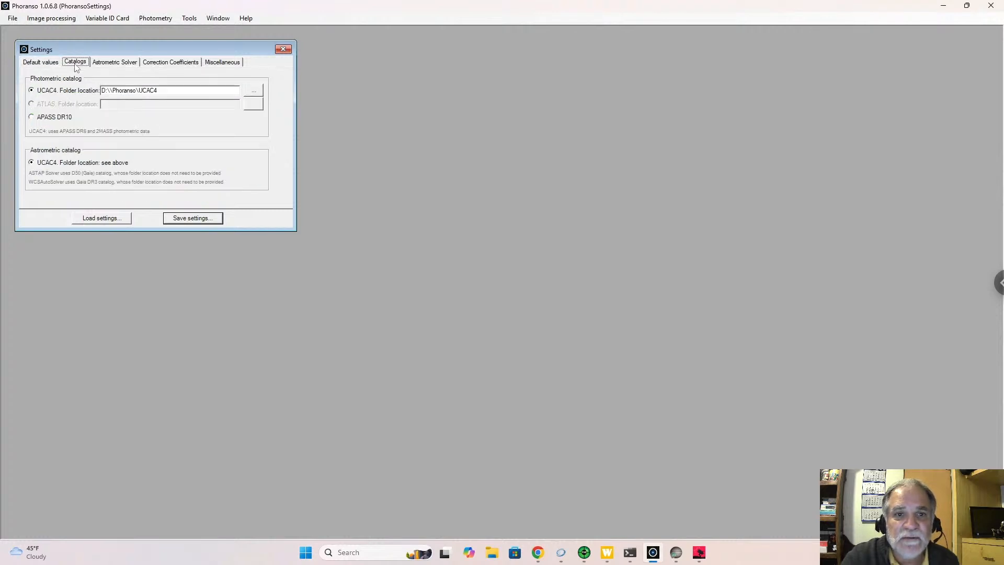
click(112, 64)
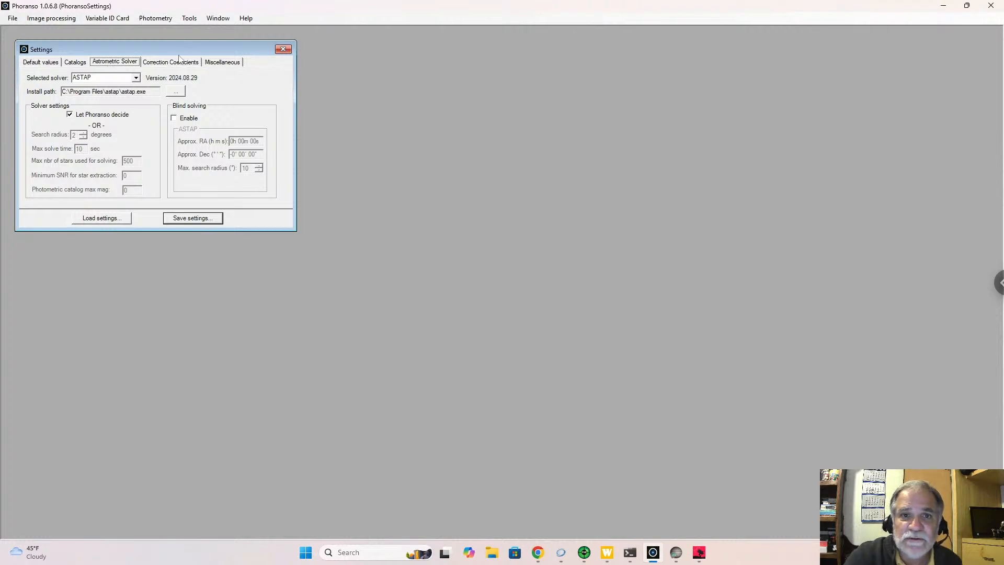
click(137, 78)
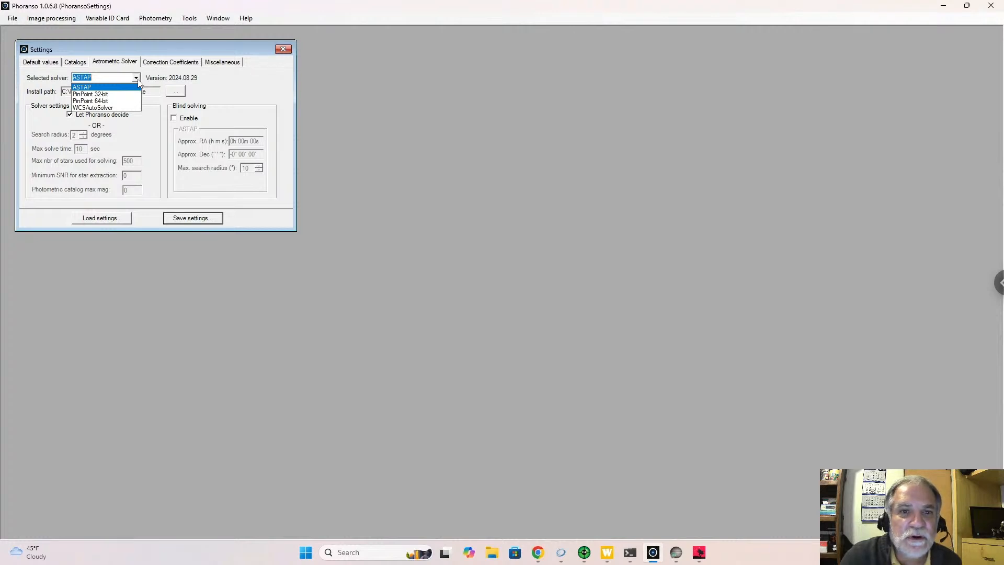
click(138, 80)
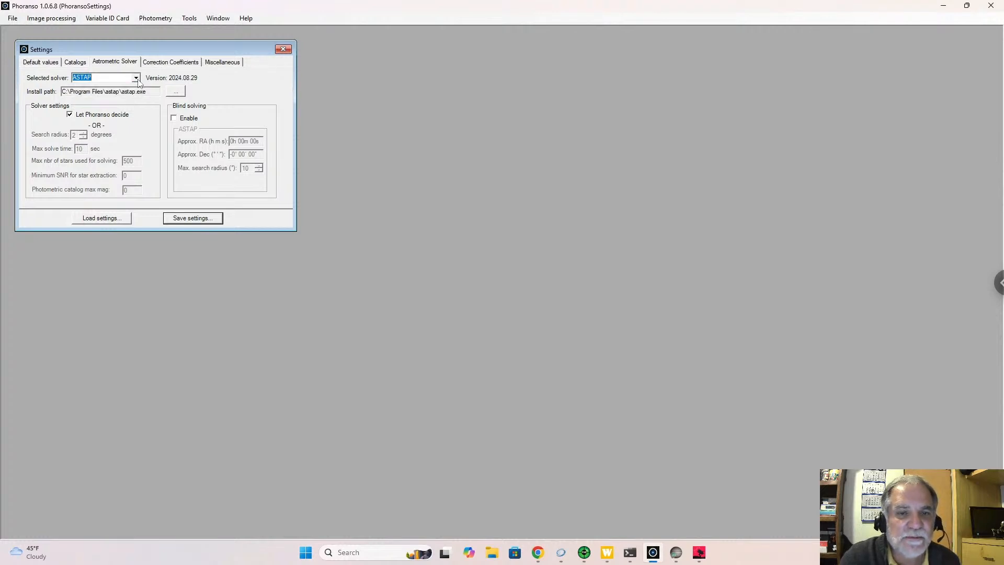
click(283, 49)
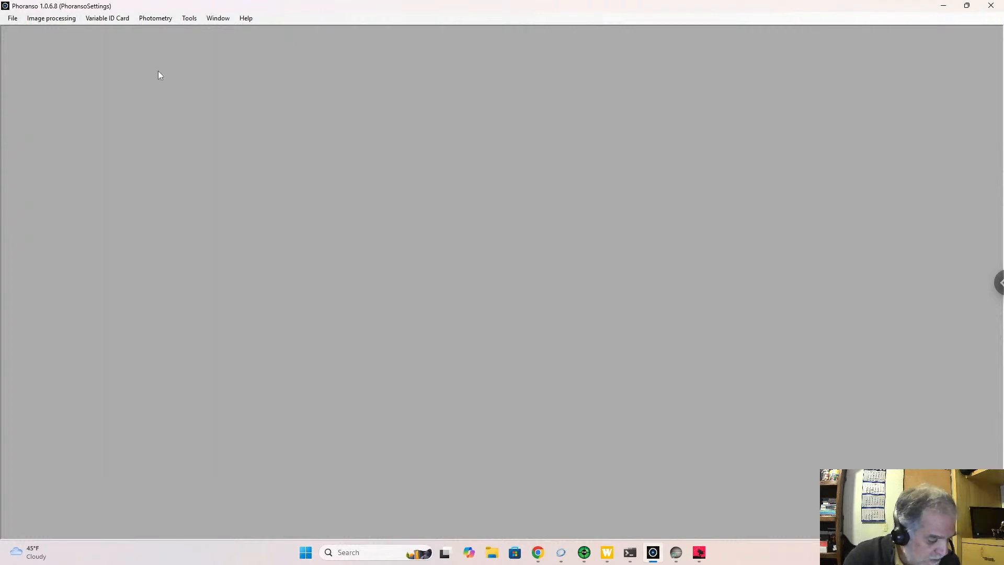
Step: Review the variable stars in the ID Cards Manager, close it, and look over the other Variable ID Card commands
click(117, 18)
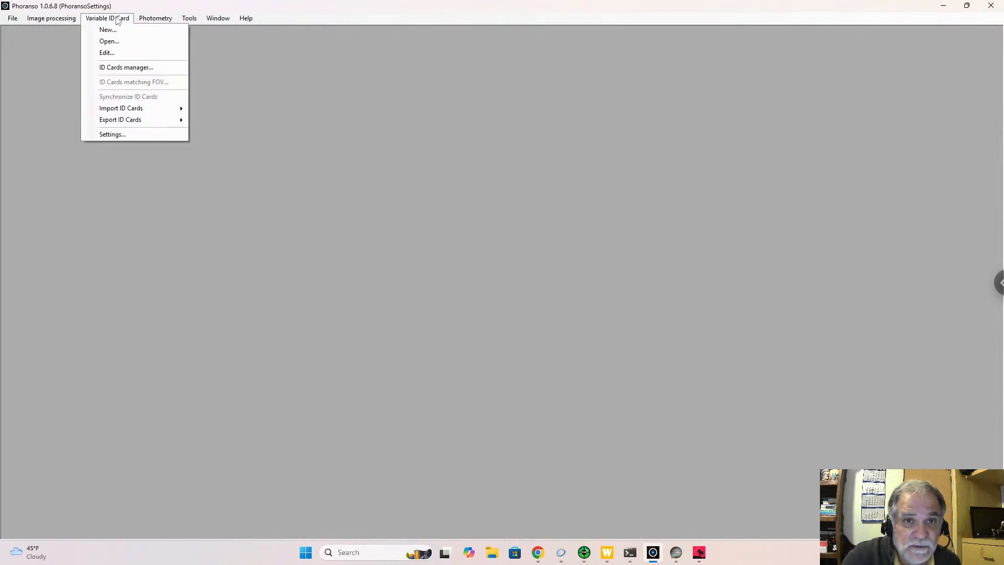
click(107, 70)
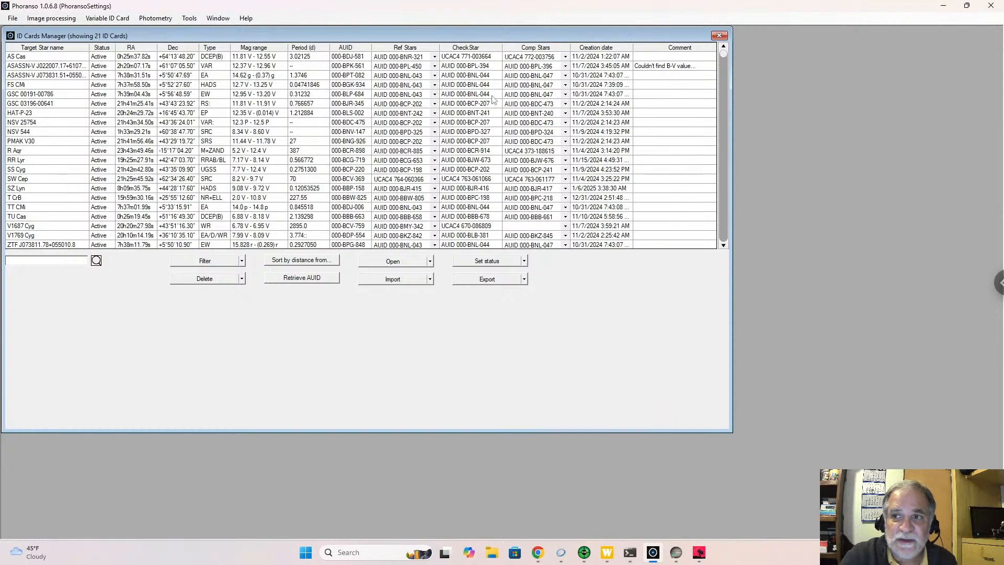
click(719, 36)
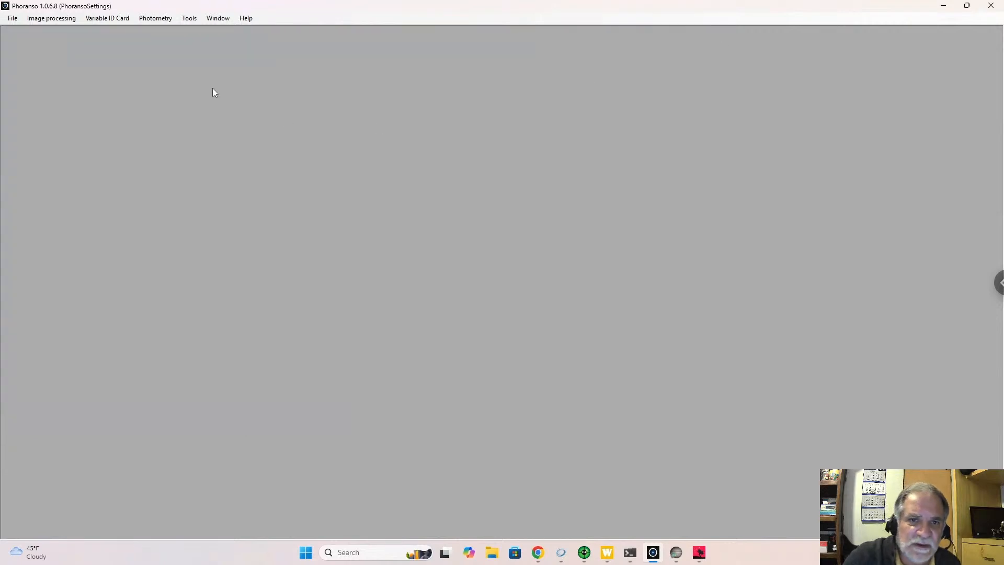
click(108, 21)
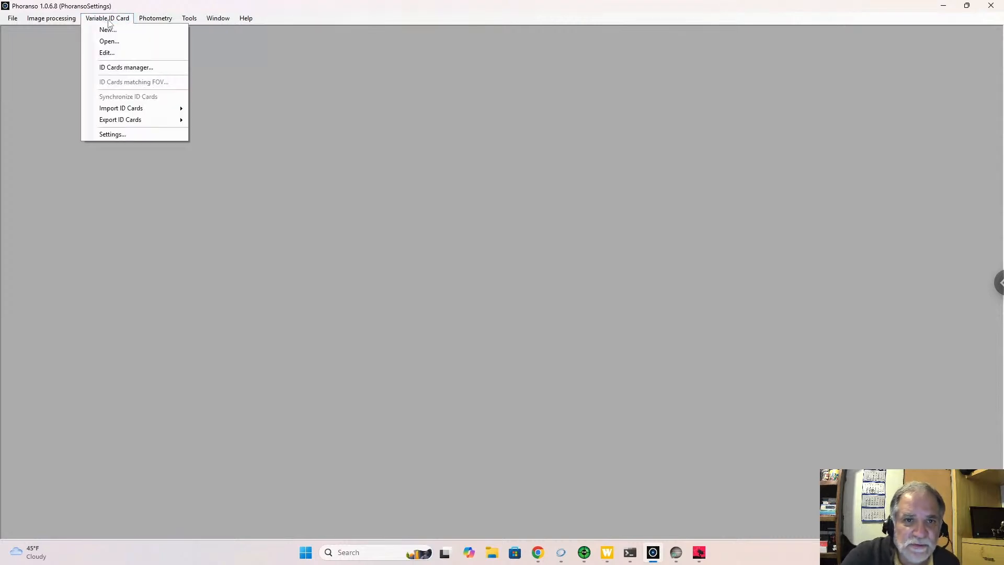
click(108, 21)
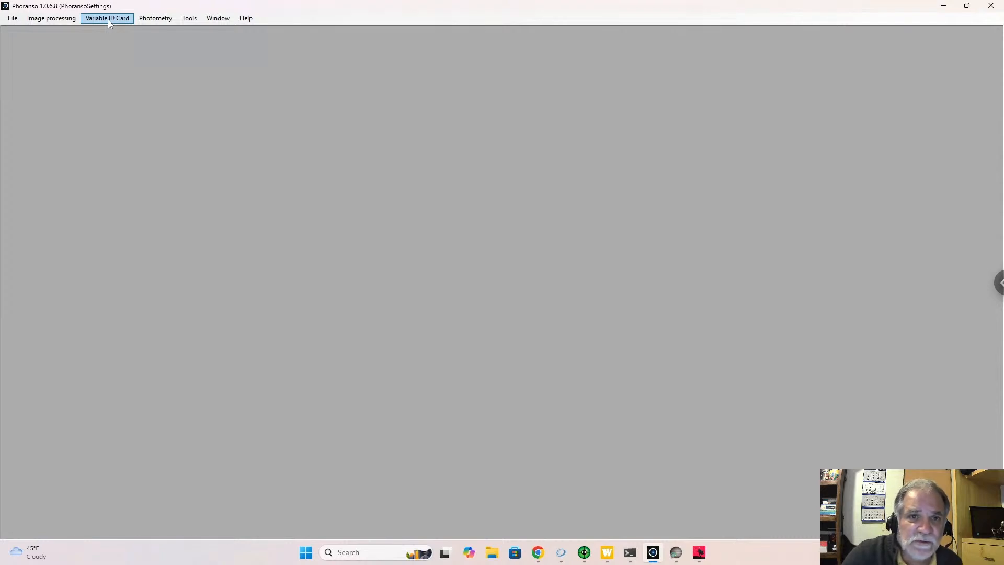
Step: Open Live Photometry and set its science images folder to Pictures\PSF-Brady1\SZ_Lyn\2025-02-19\LIGHT
click(160, 22)
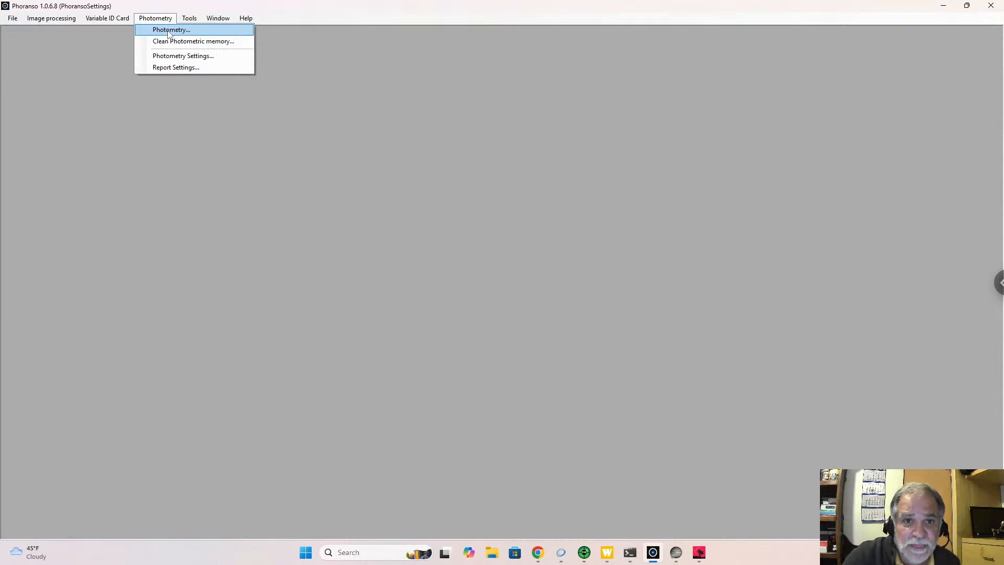
click(170, 32)
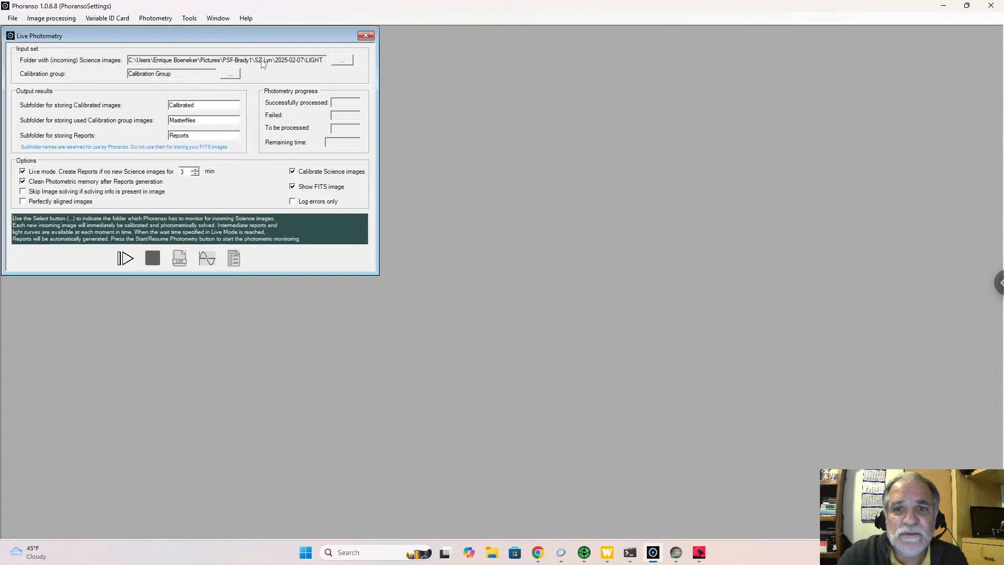
click(341, 61)
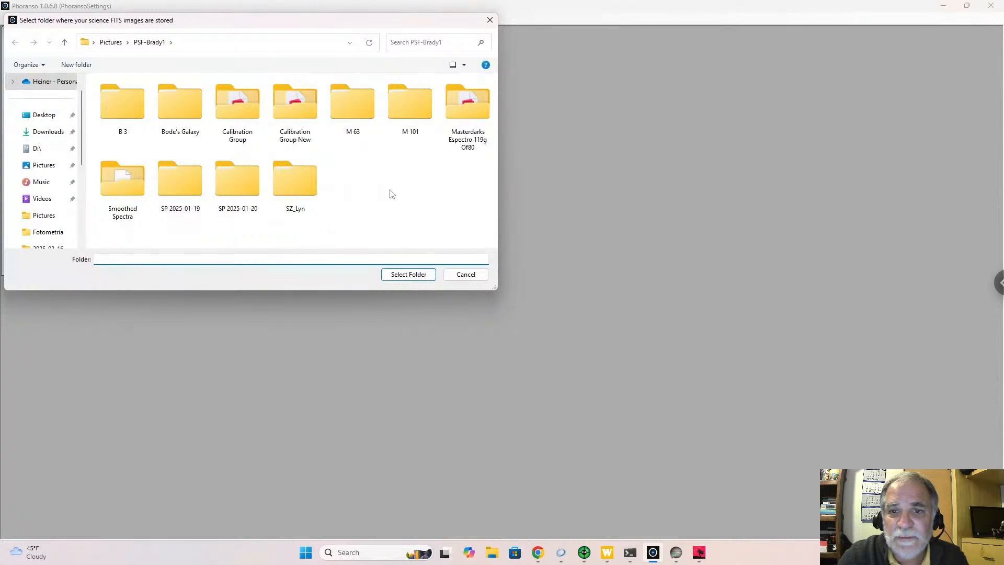
click(295, 181)
double_click(295, 180)
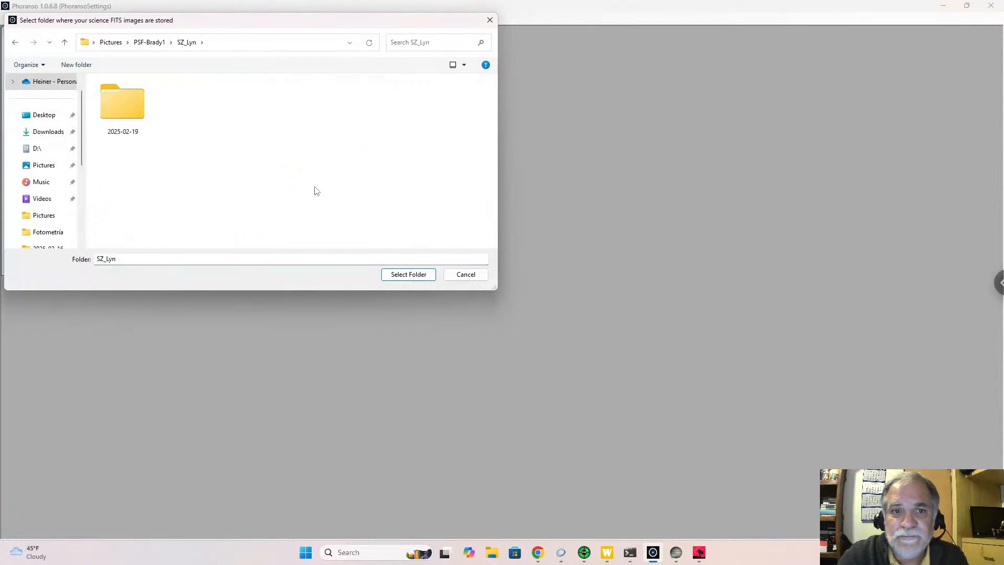
double_click(117, 105)
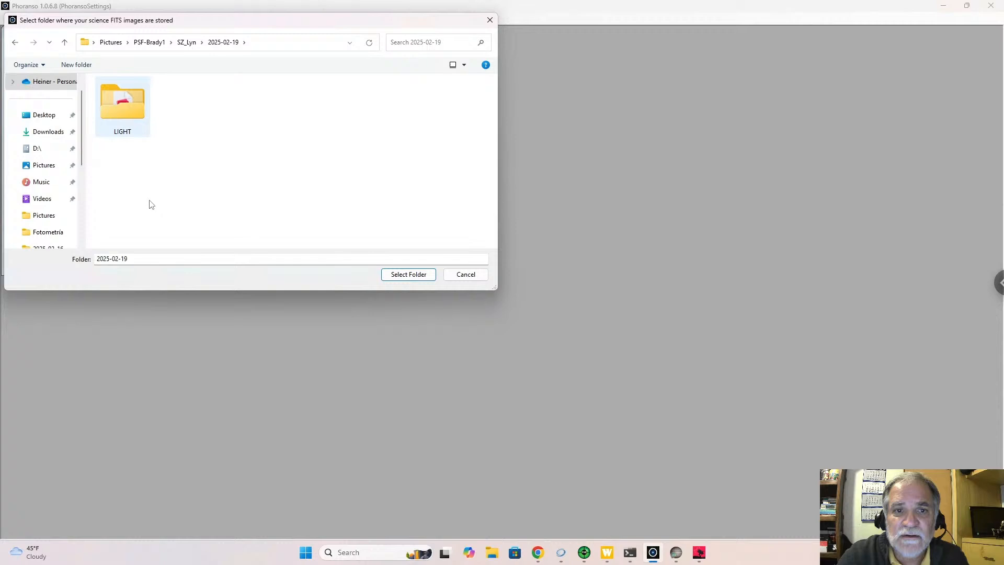
click(130, 104)
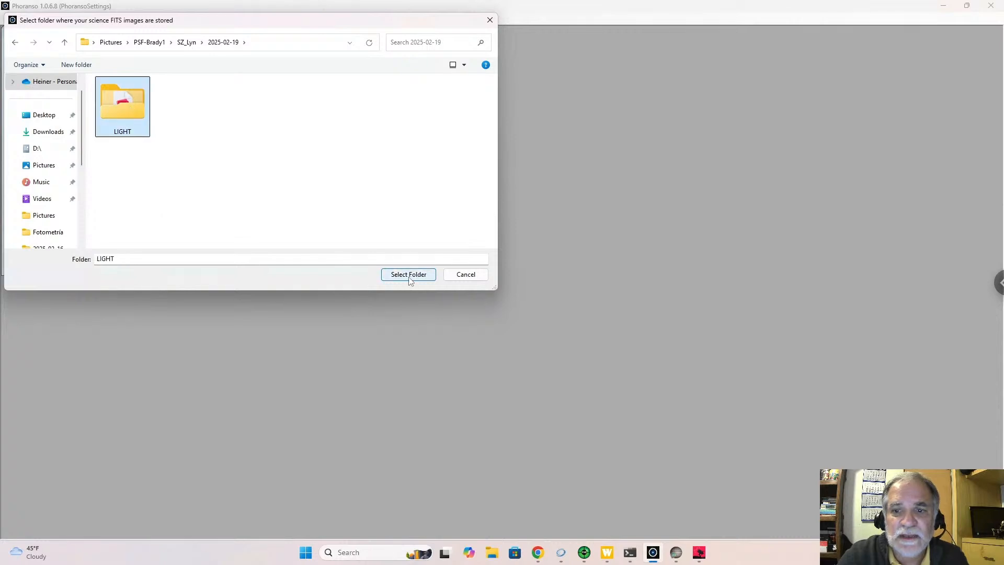
click(410, 277)
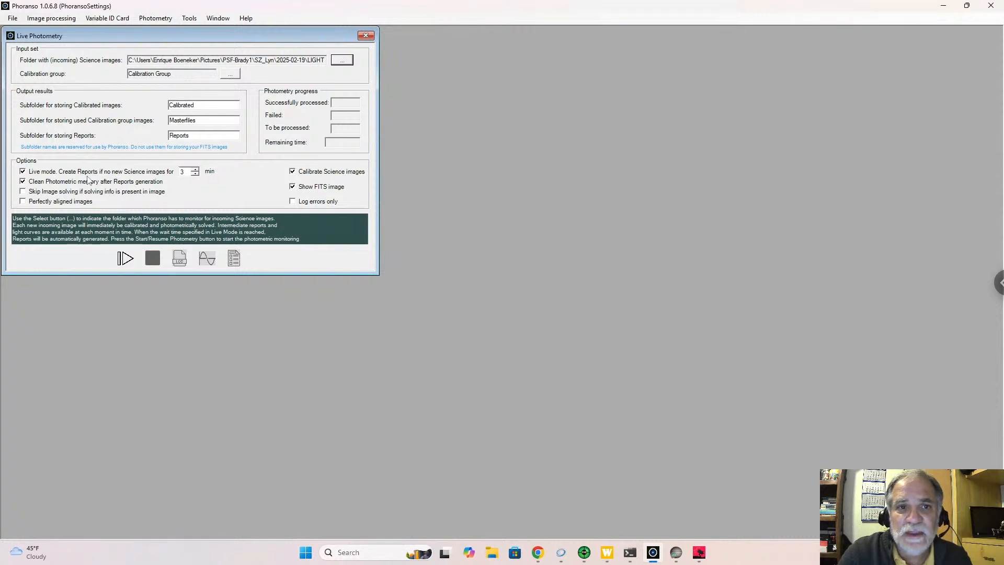
Step: Switch live mode off and on again, and disable cleaning the photometric memory after Reports generation
click(23, 172)
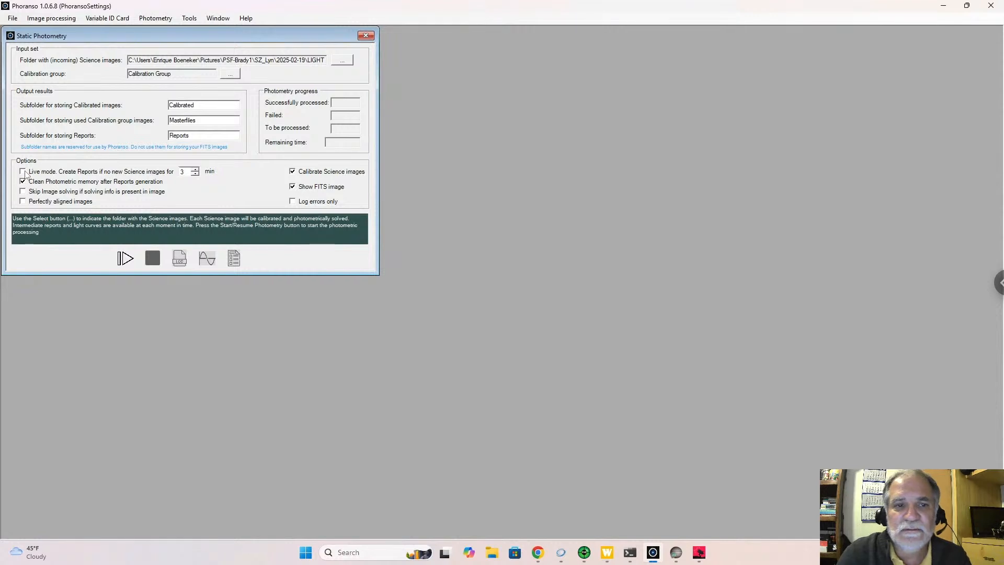
click(23, 172)
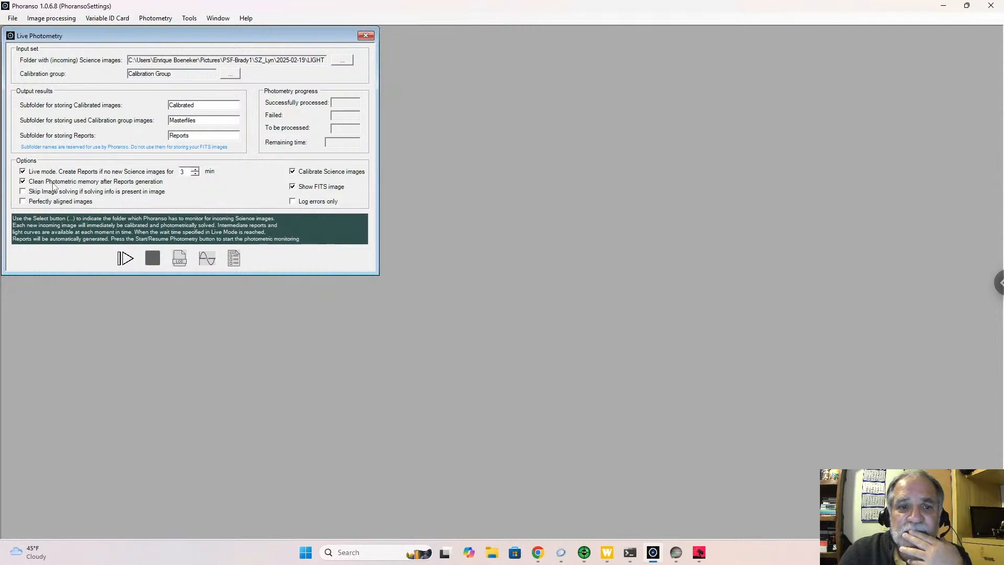
click(23, 182)
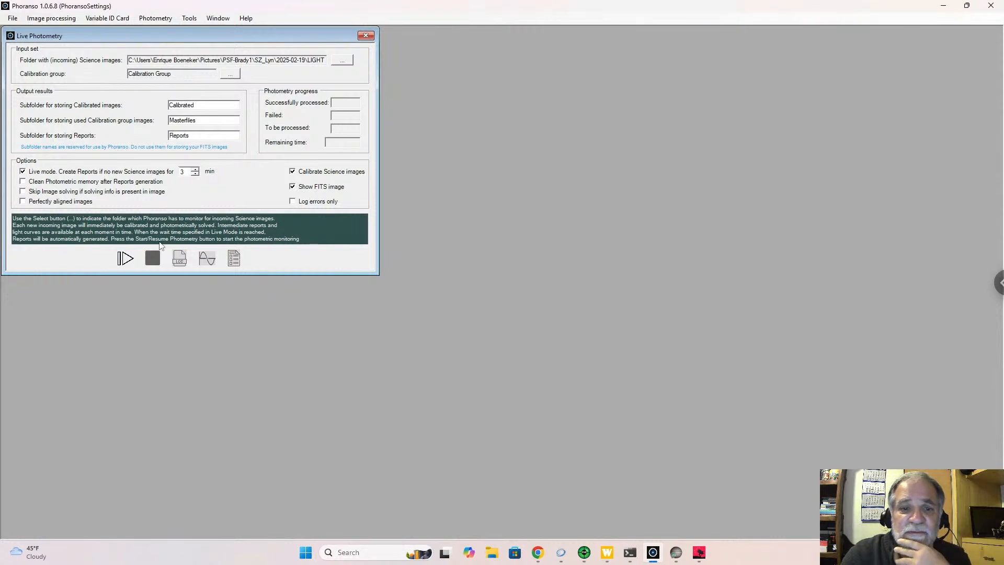
Step: Run live photometry with its log and the calibrated image in view, and stop the run
click(125, 259)
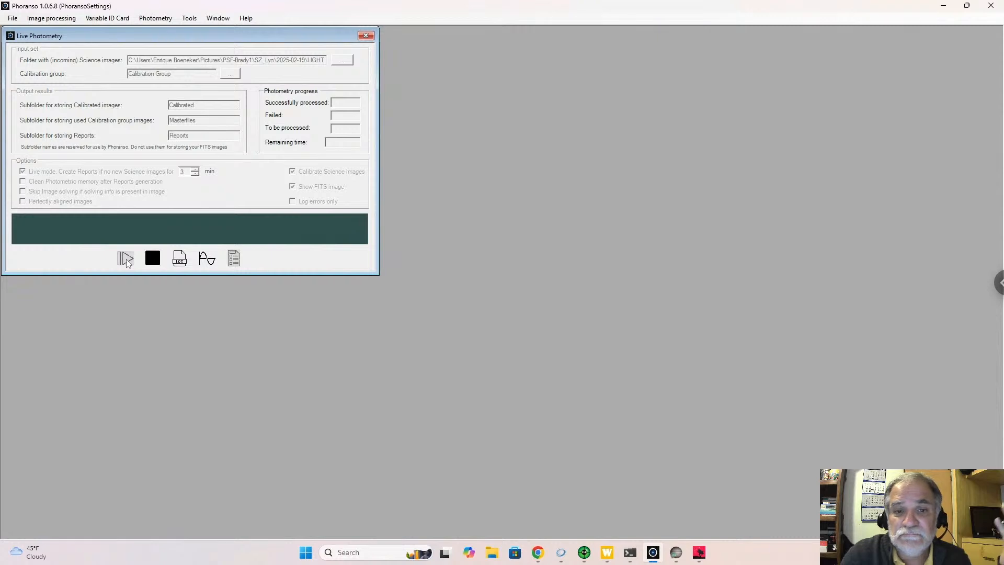
click(180, 259)
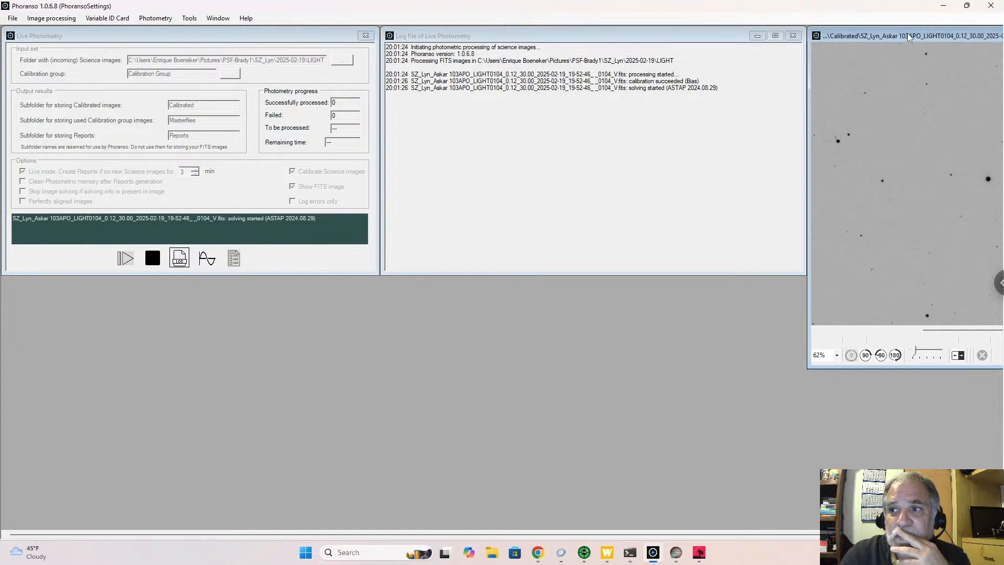
drag(907, 35, 810, 31)
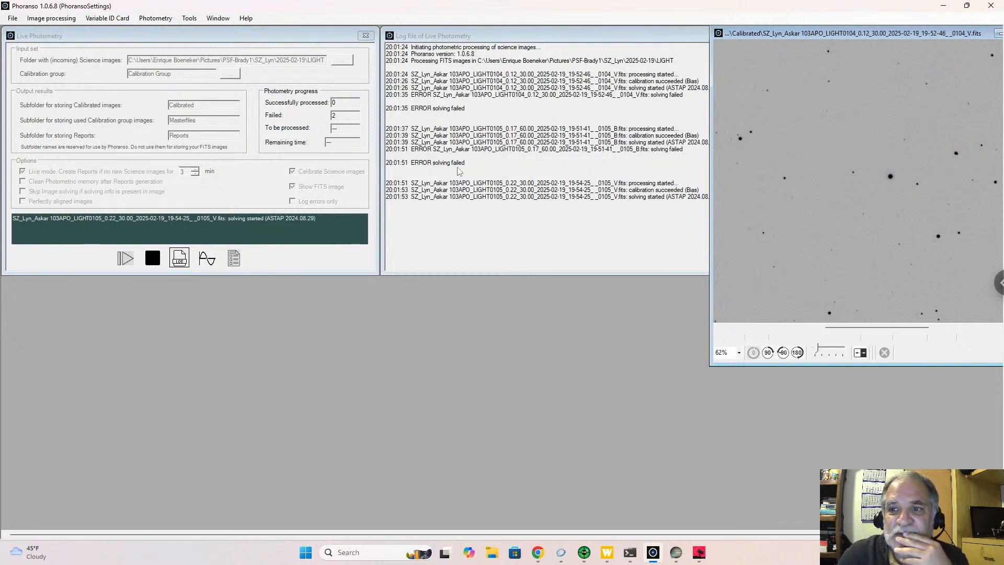
click(153, 259)
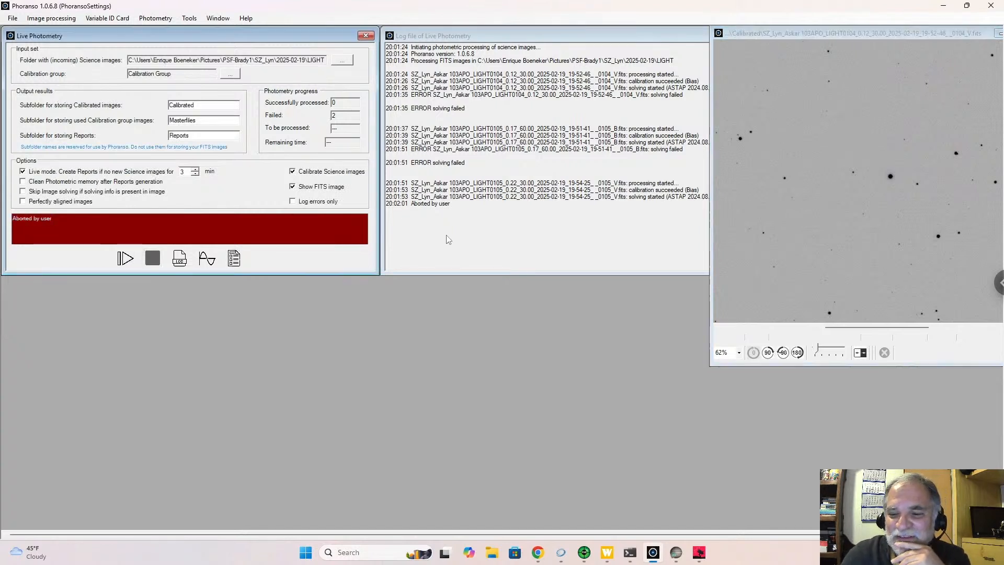
Step: Switch to File Explorer and open the folder Pictures\PSF-Brady1\SZ_Lyn\2025-02-19\LIGHT
click(492, 552)
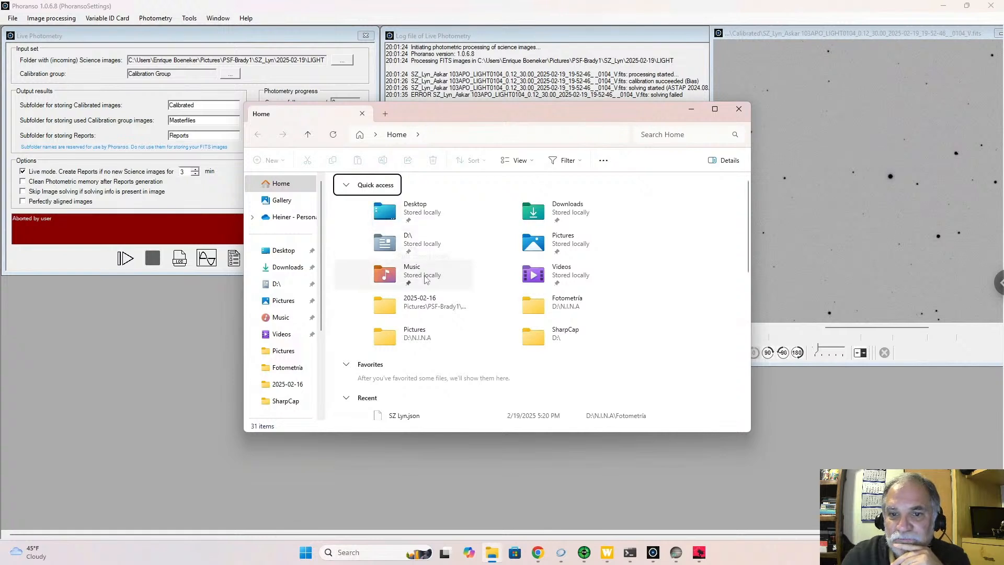
click(284, 303)
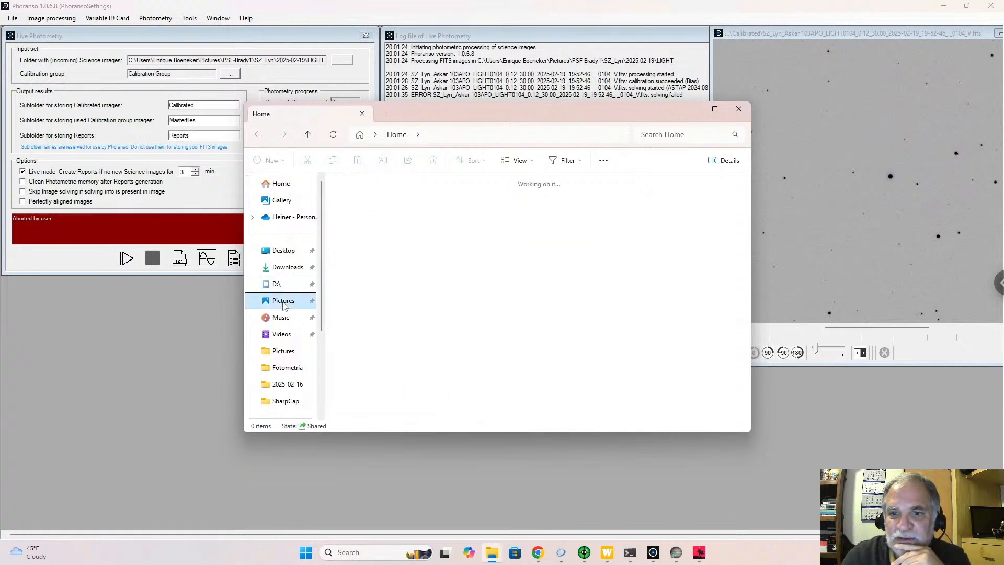
double_click(440, 190)
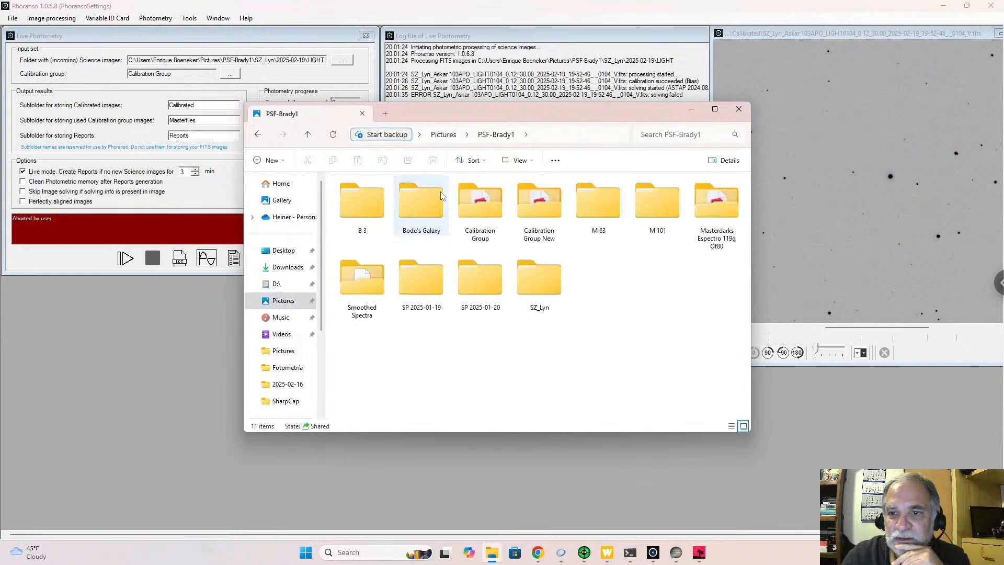
double_click(530, 273)
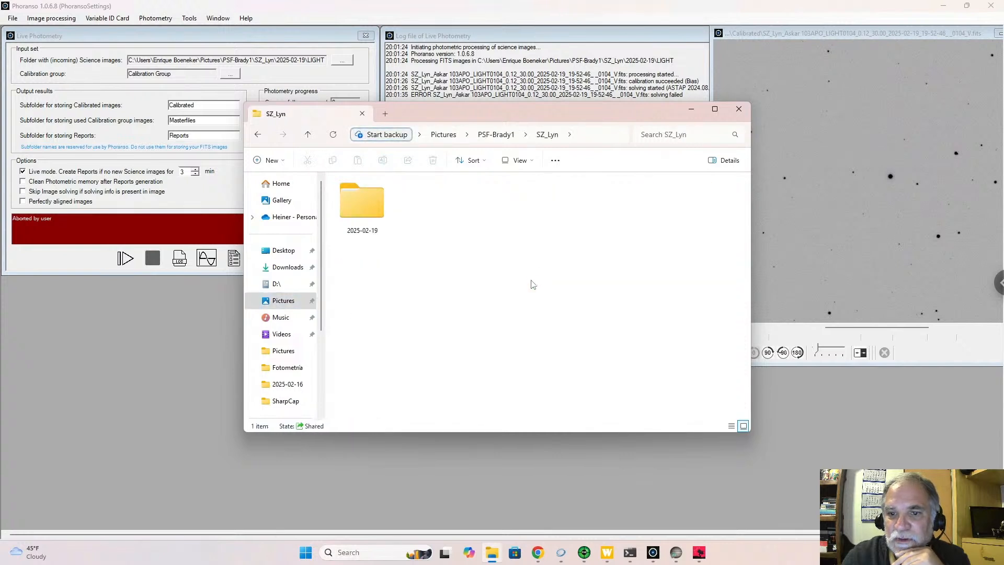
double_click(364, 198)
click(359, 201)
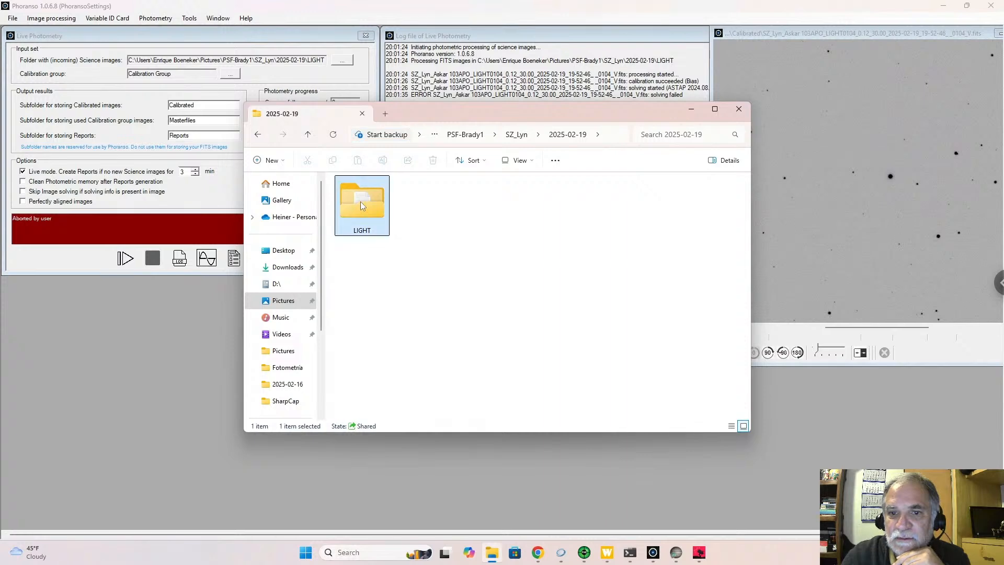
double_click(361, 203)
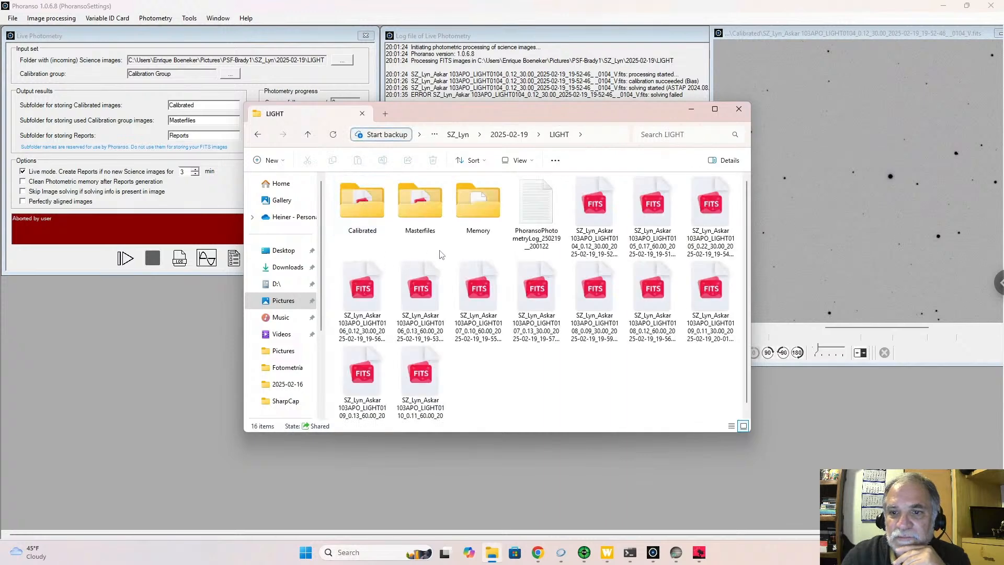
Step: Inspect the Calibrated folder, and delete it with Masterfiles, Memory and the PhoransoPhotometryLog file from LIGHT before returning to Phoranso
click(365, 209)
double_click(365, 209)
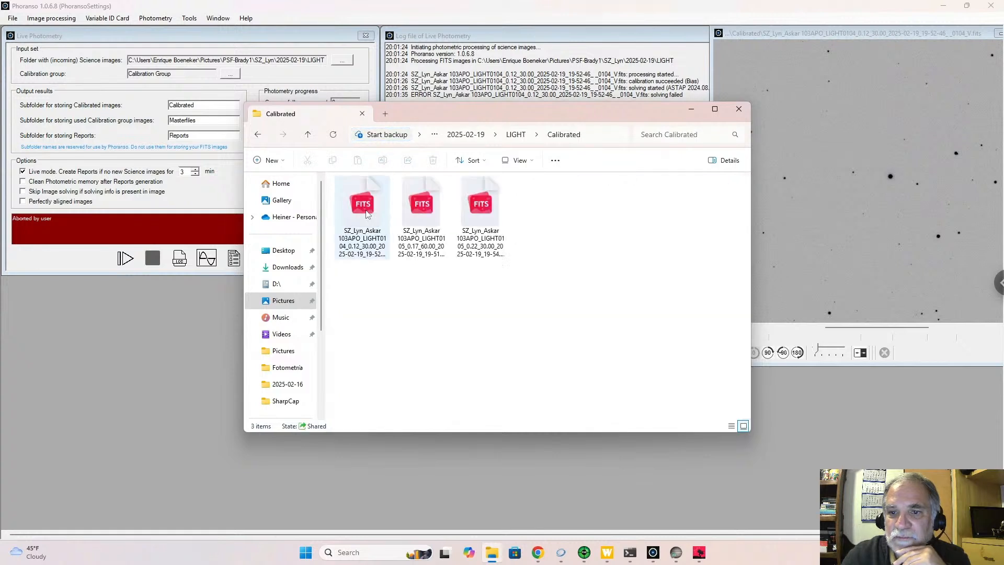
click(515, 135)
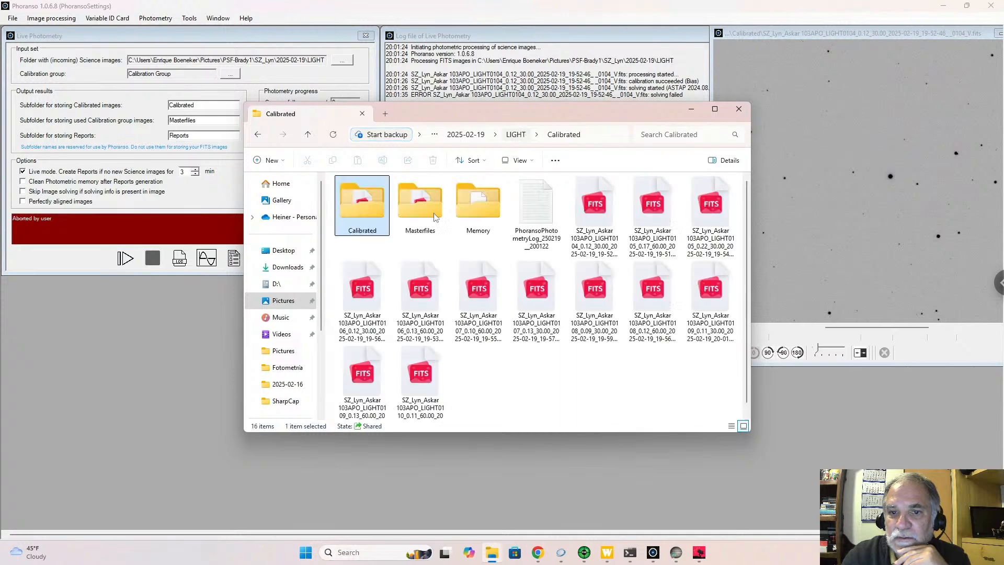
shift+click(534, 211)
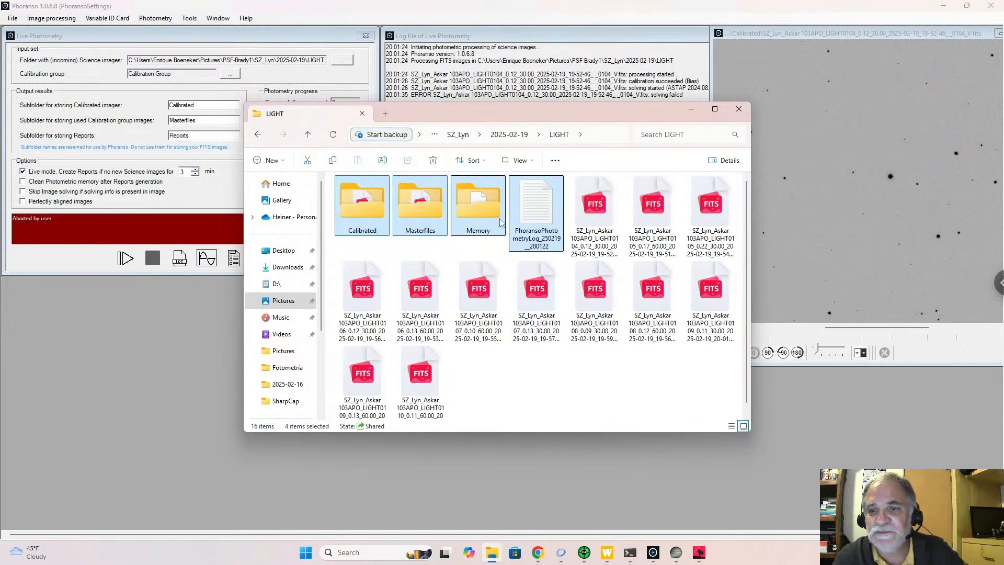
click(432, 161)
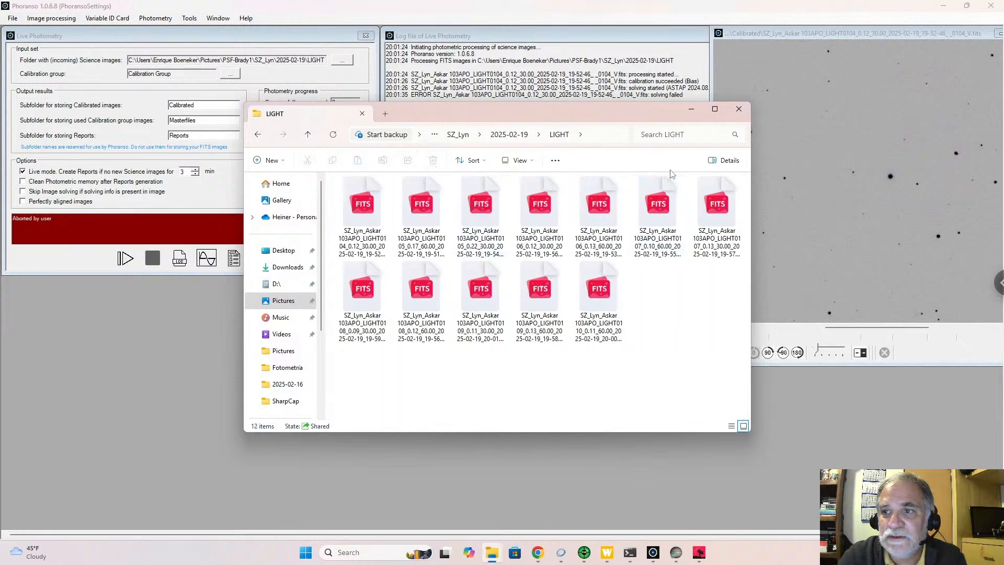
click(691, 110)
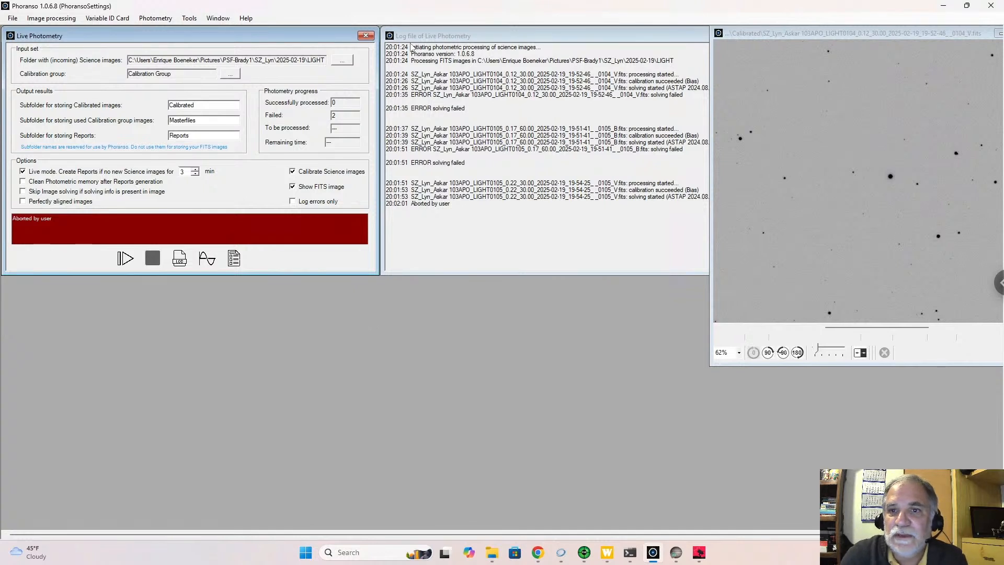
Step: Close and reopen Live Photometry, reselect PSF-Brady1\SZ_Lyn\2025-02-19\LIGHT as the science images folder, and close the window
click(371, 36)
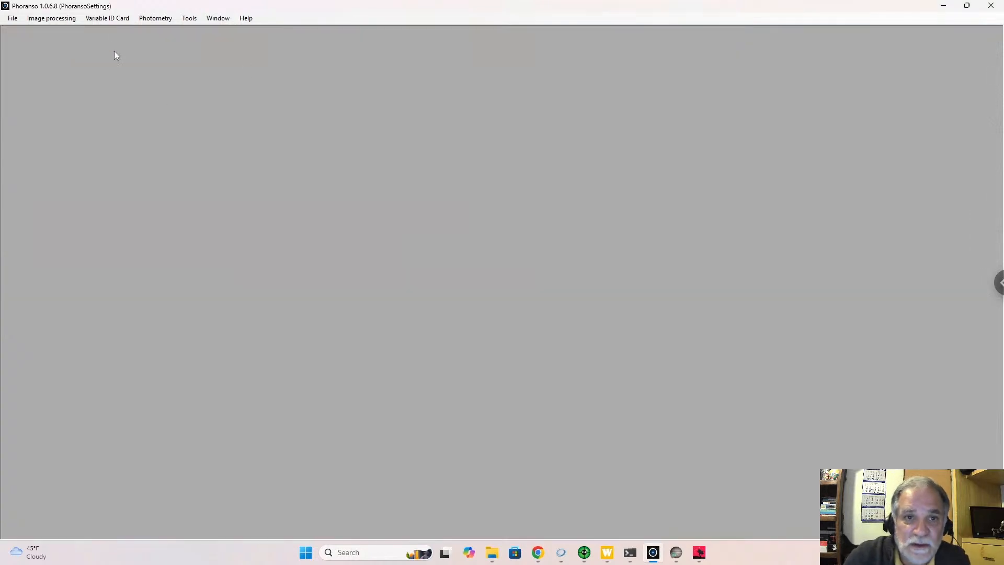
click(152, 18)
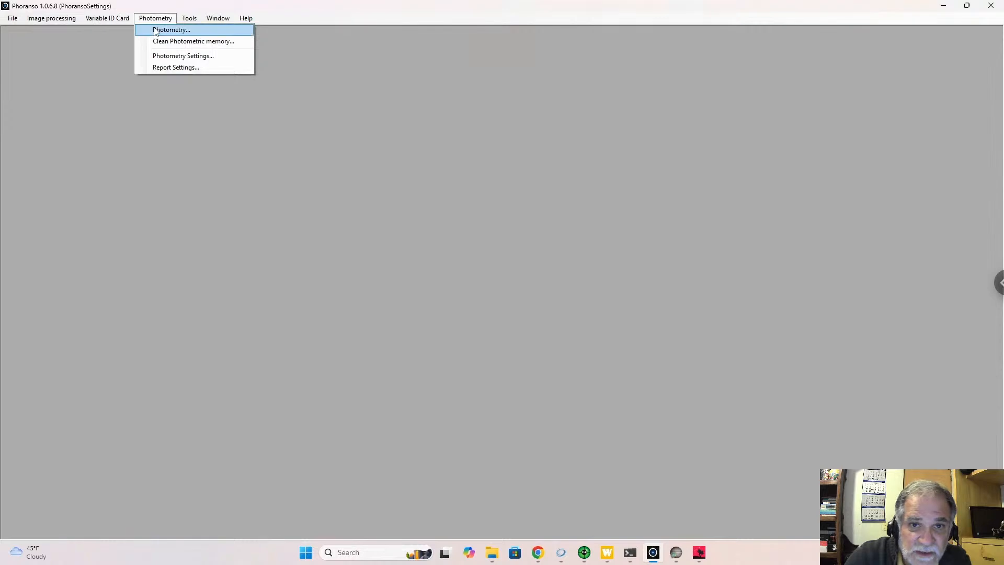
click(154, 27)
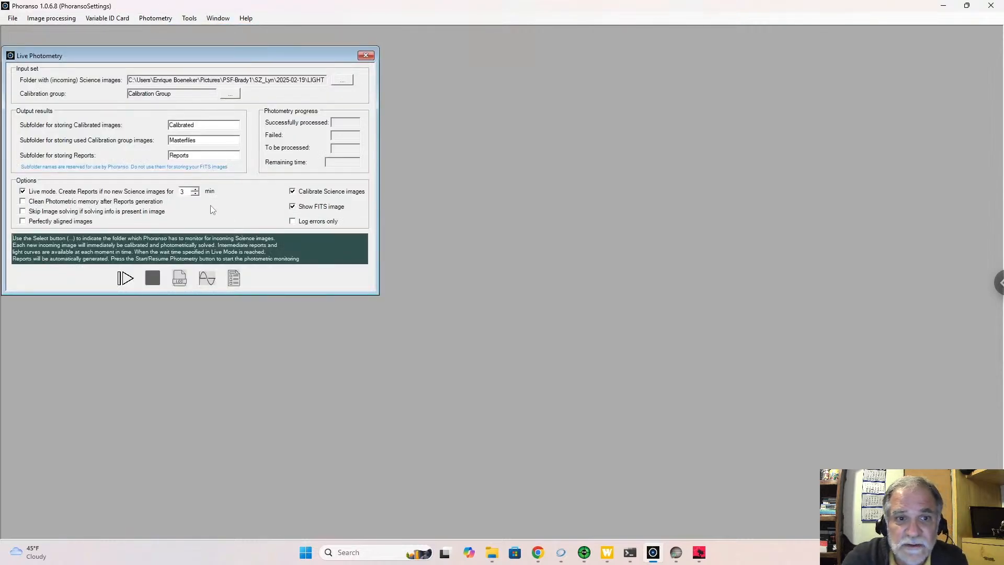
click(343, 85)
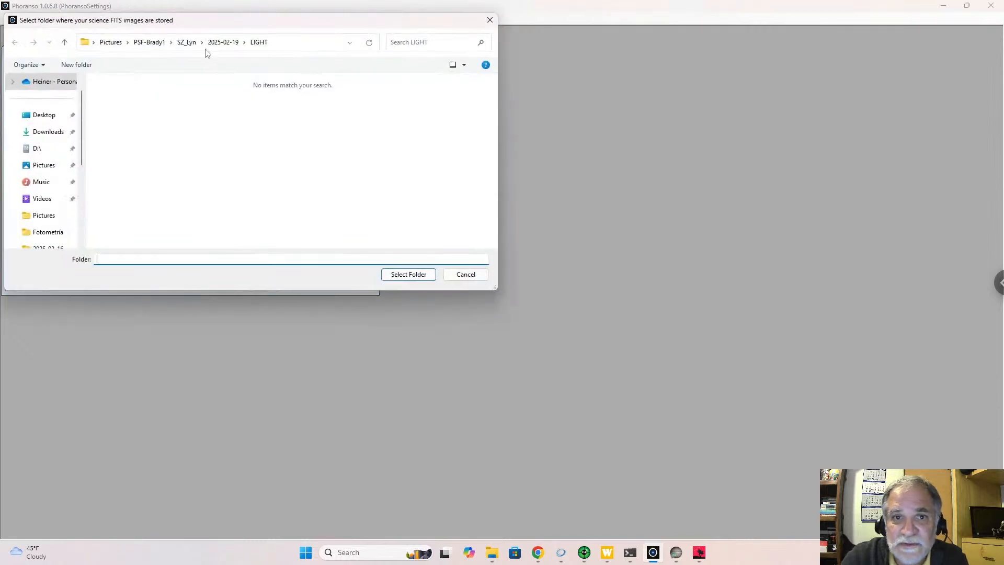
click(151, 42)
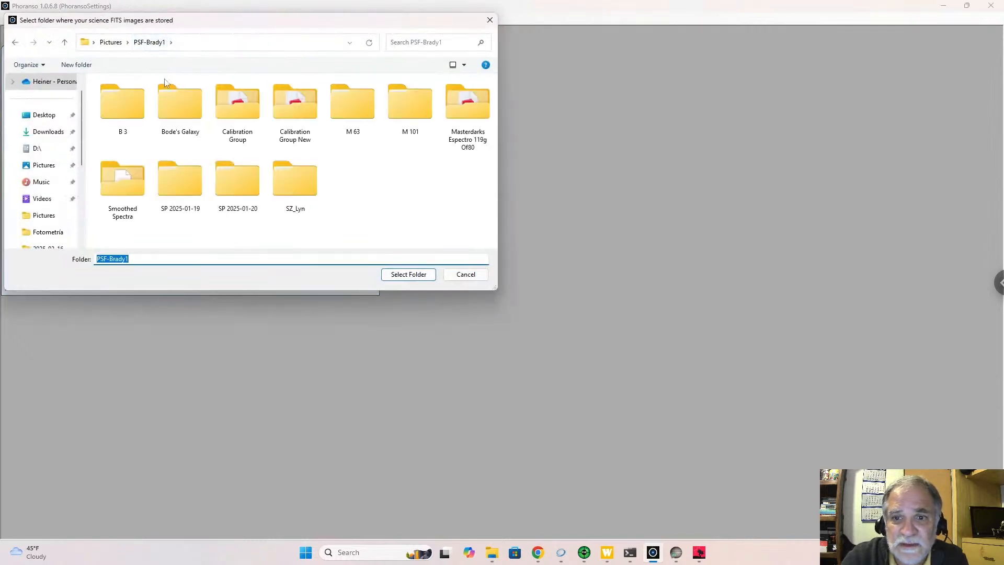
double_click(302, 174)
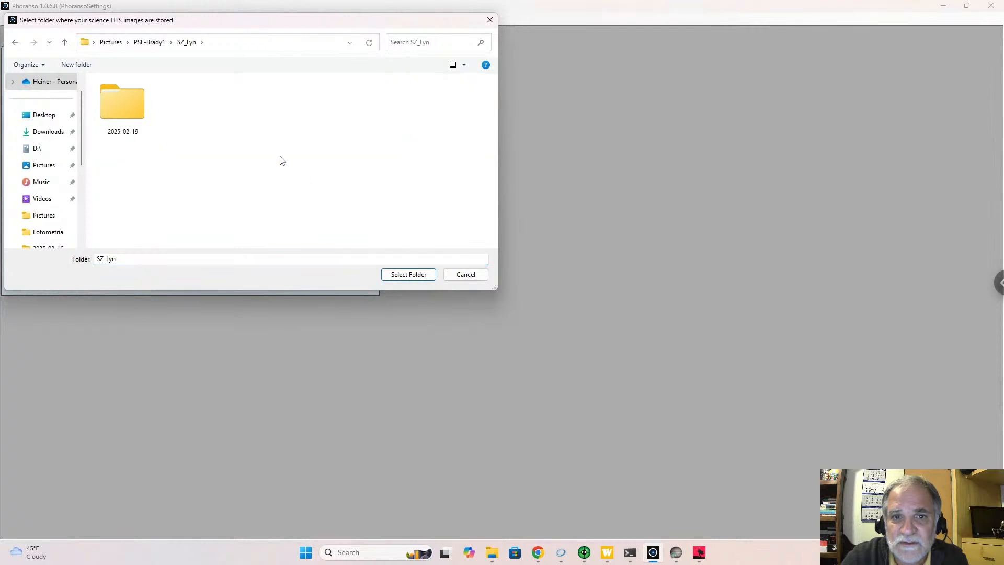
double_click(111, 105)
double_click(129, 112)
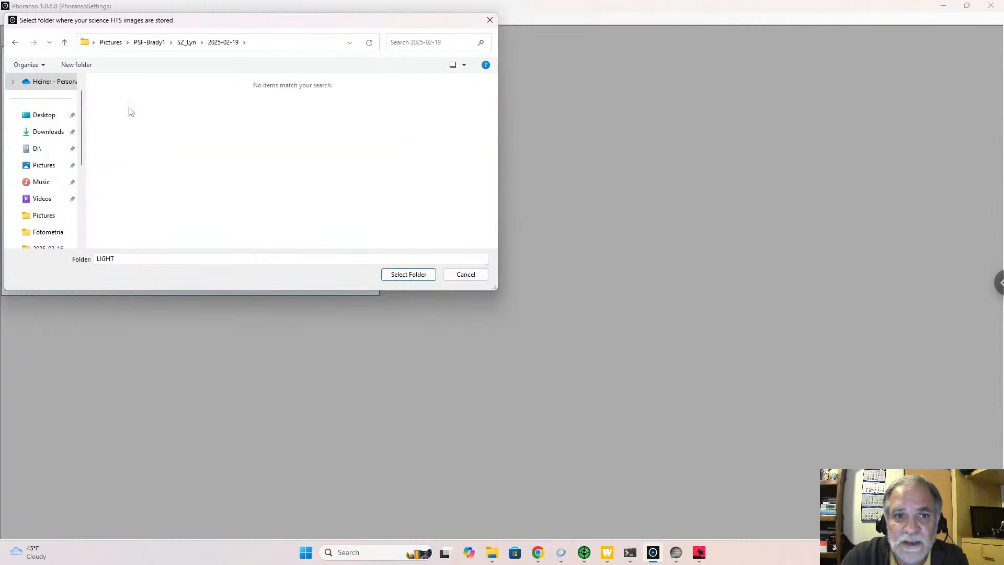
click(407, 273)
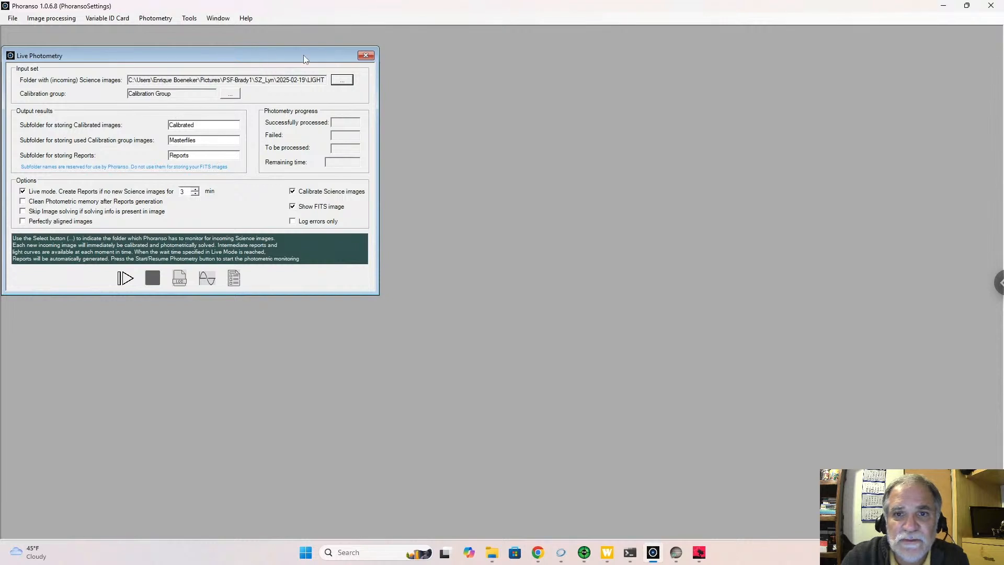
drag(224, 55, 321, 54)
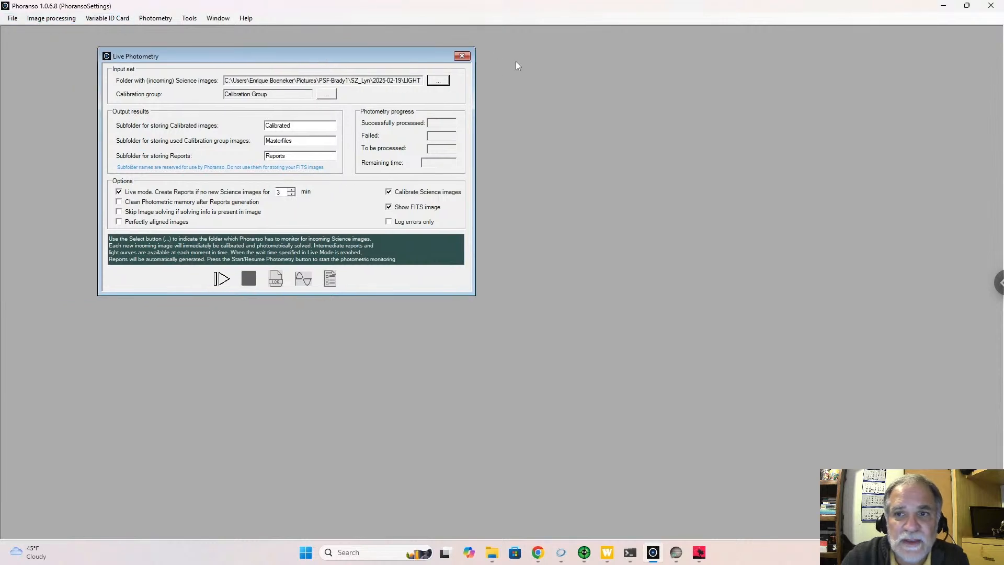
click(462, 55)
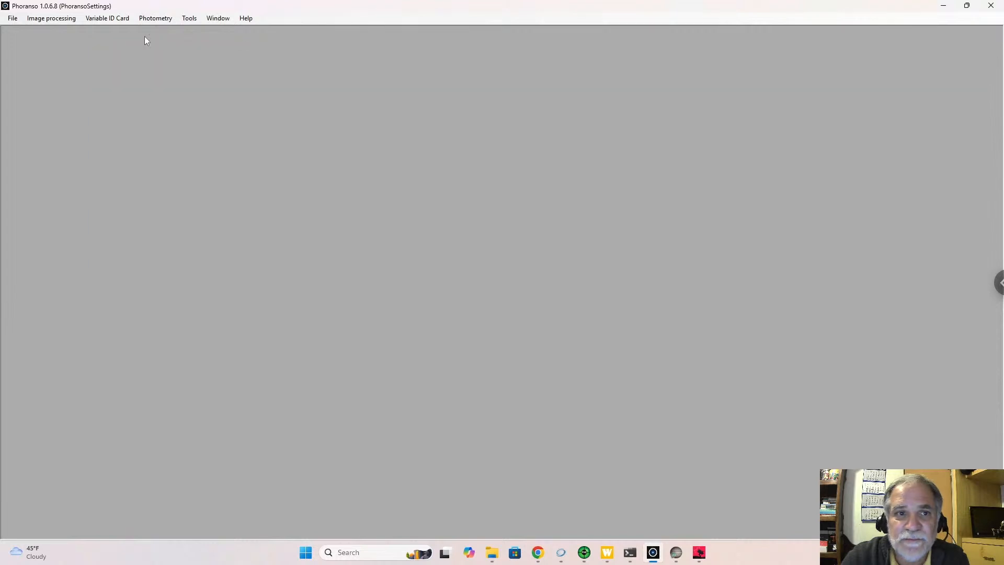
Step: Change the astrometric solver in the program settings to WCSAutoSolver and close the settings
click(13, 18)
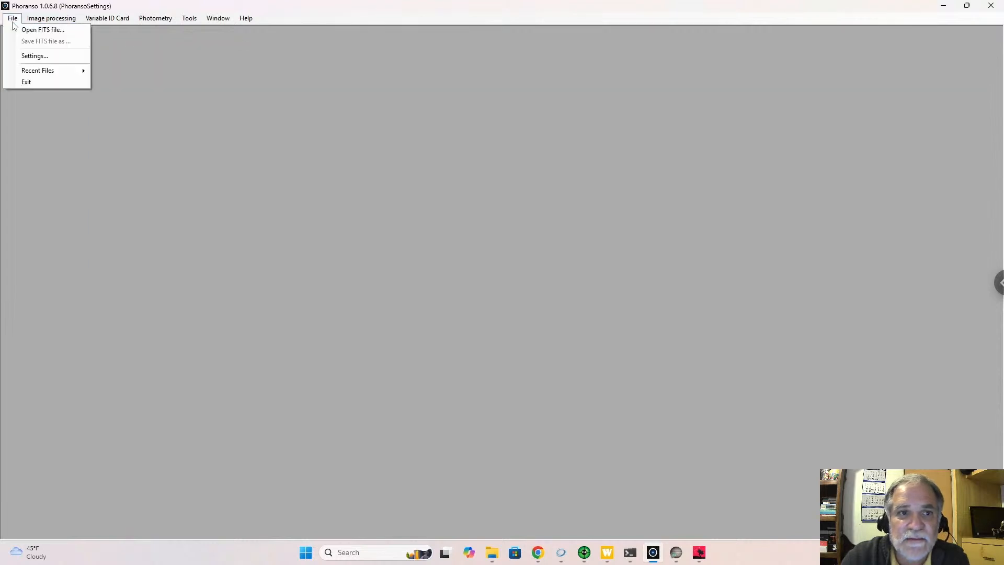
click(33, 56)
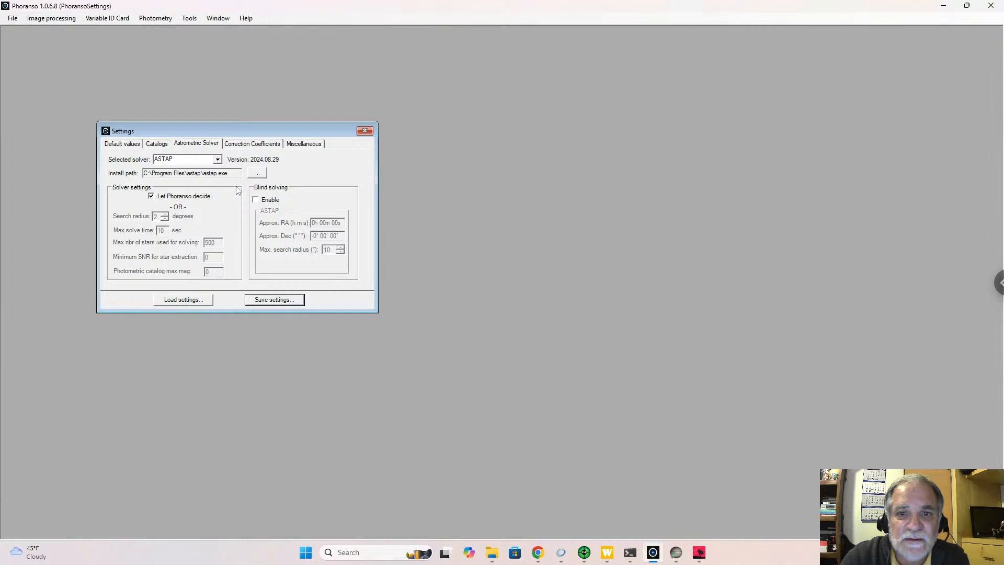
click(218, 160)
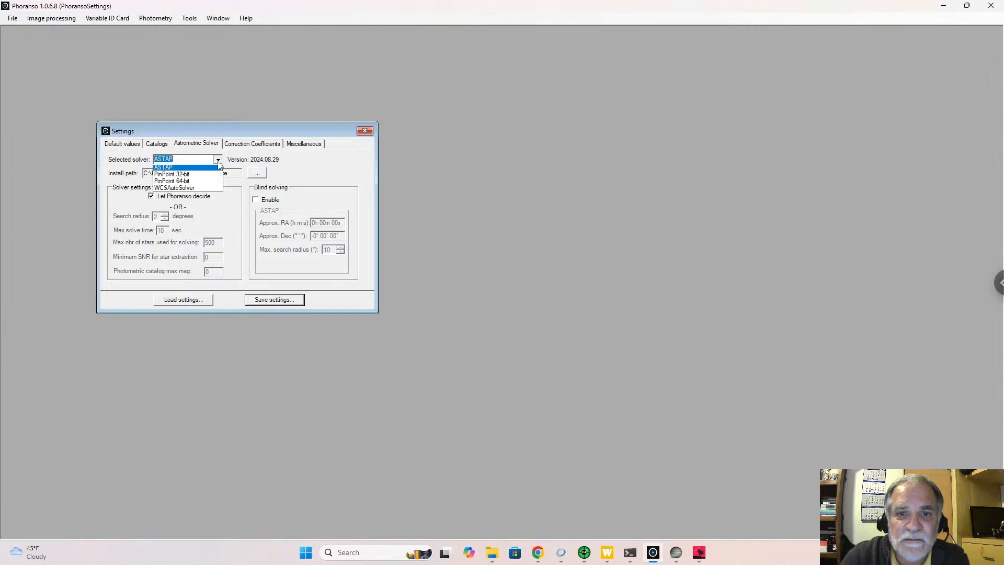
click(194, 189)
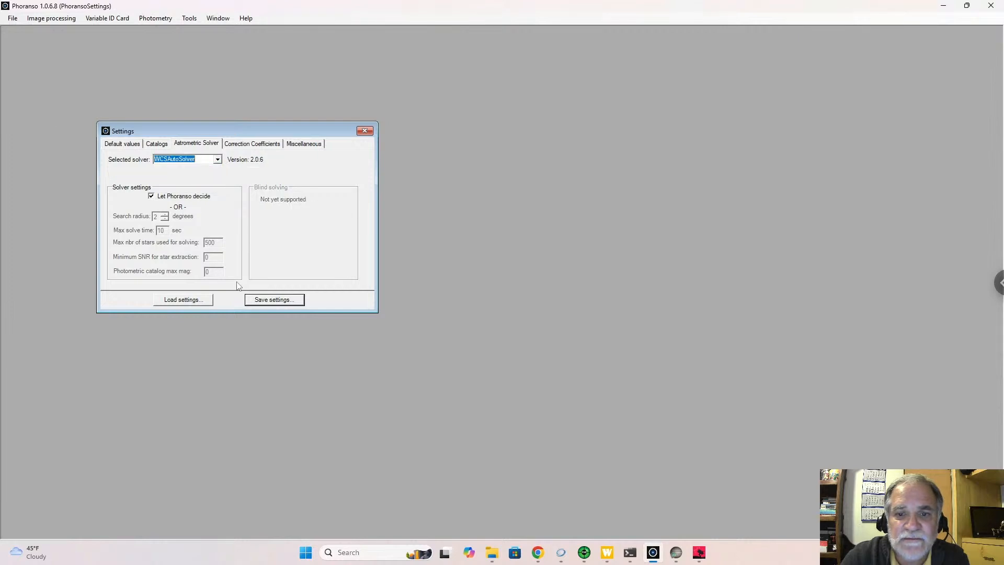
click(365, 130)
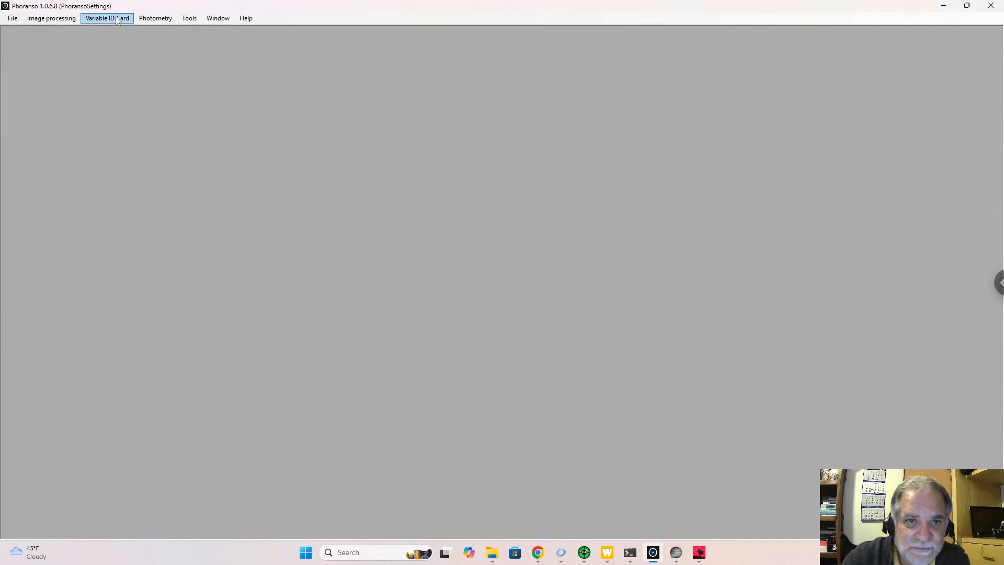
Step: Run live photometry with cleaning of the photometric memory enabled and the log file shown, and stop the run
click(149, 20)
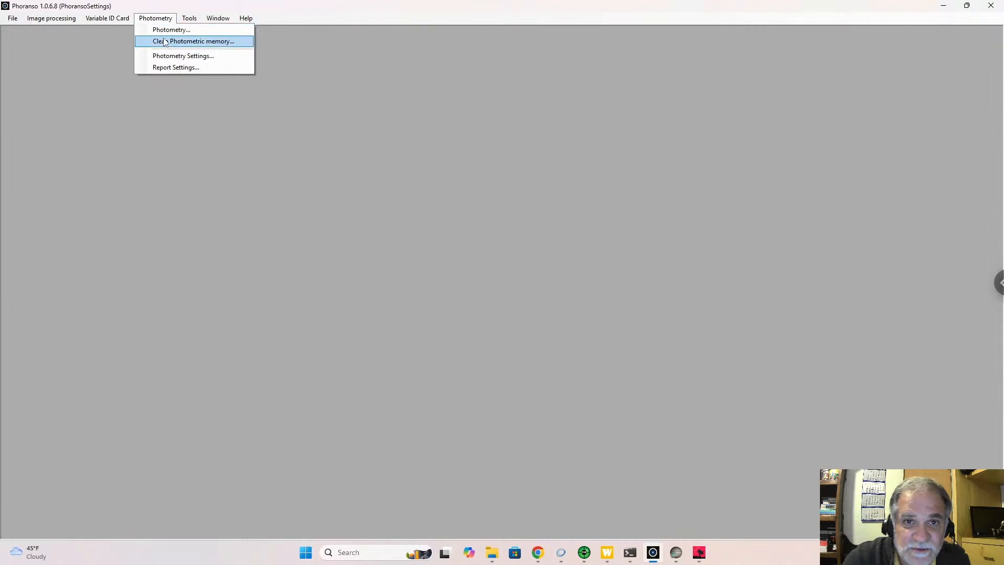
click(167, 30)
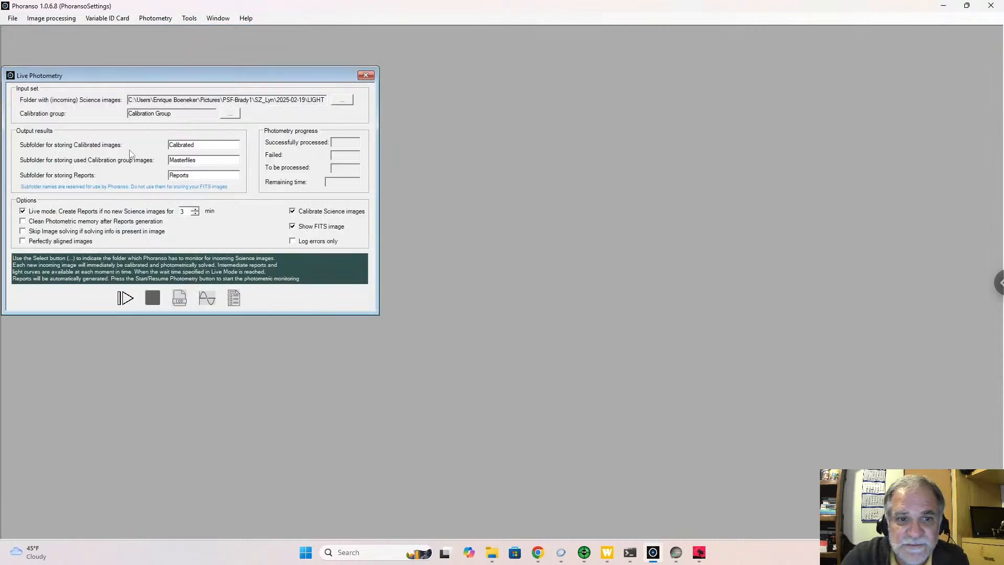
click(23, 221)
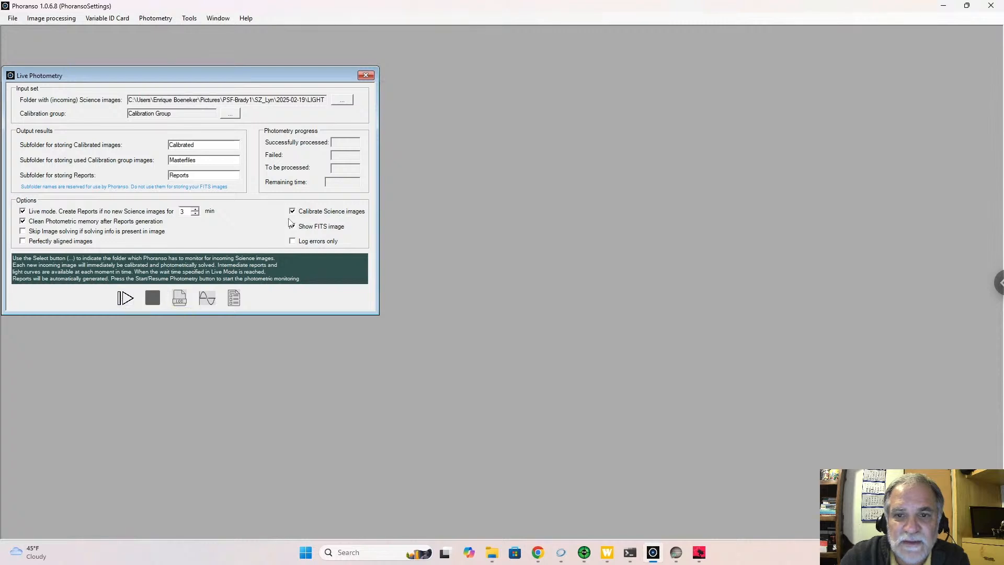
click(125, 297)
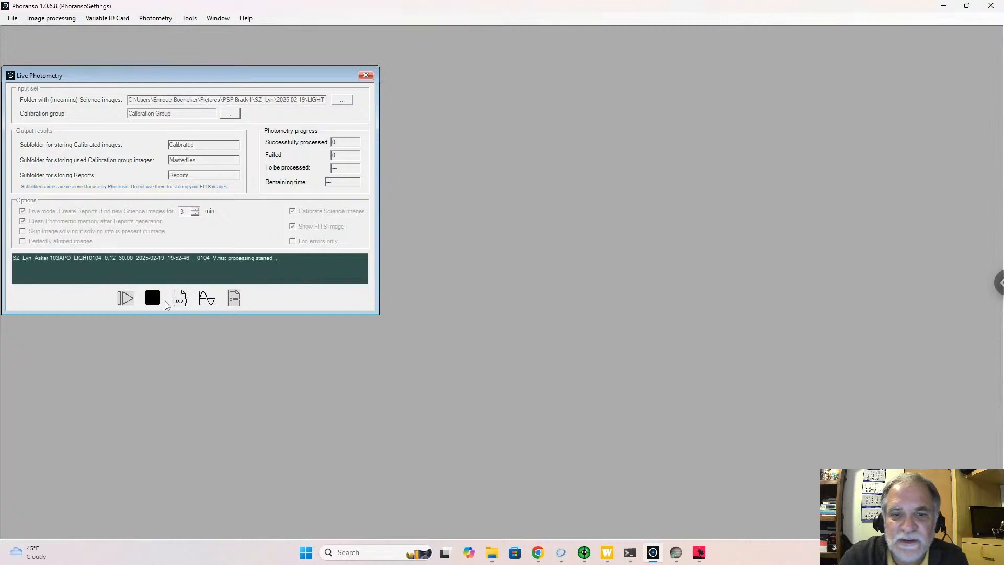
click(179, 297)
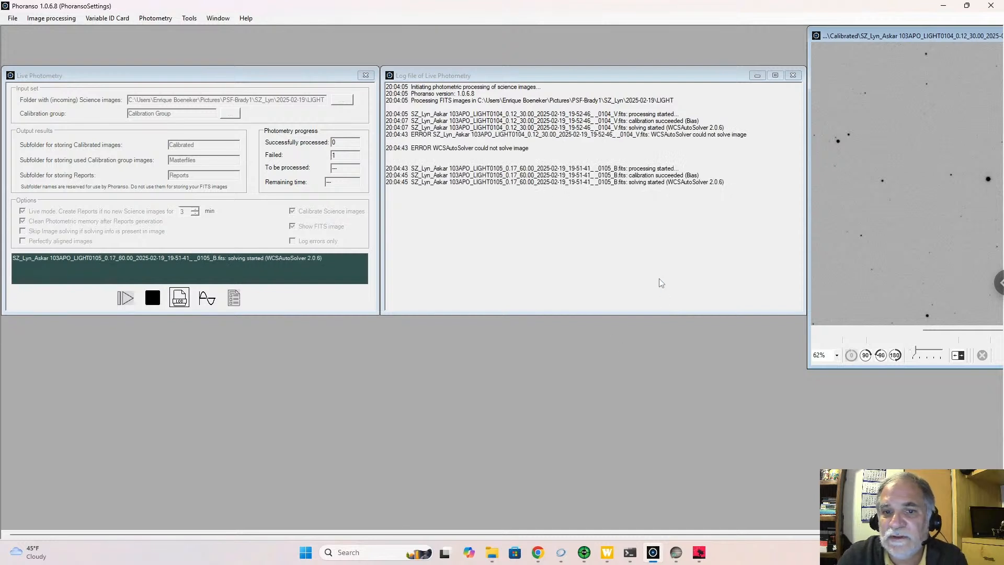
click(152, 299)
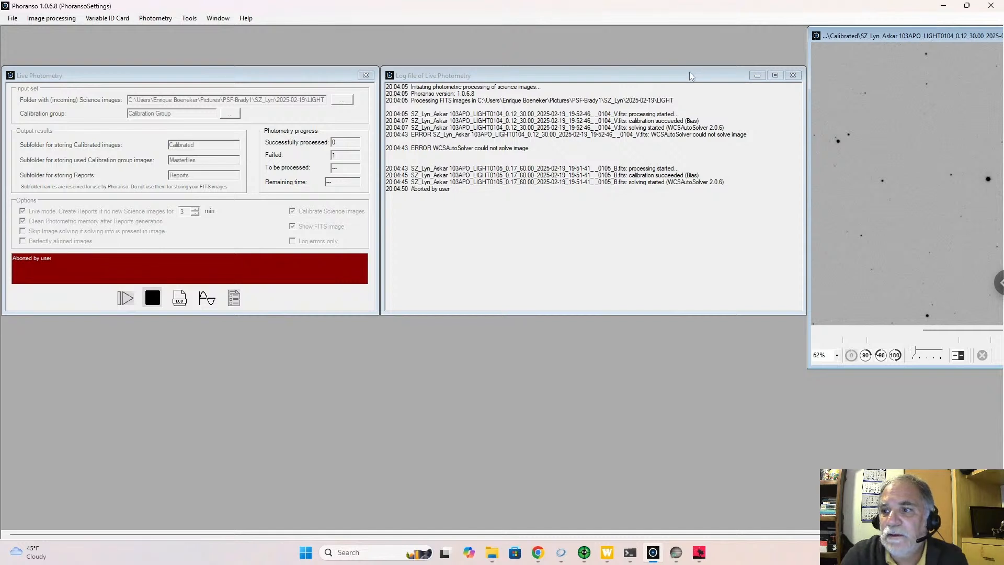
Step: Bring the calibrated LIGHT0104 image fully into view to inspect its stars, and close it and the Live Photometry window
drag(852, 33, 648, 64)
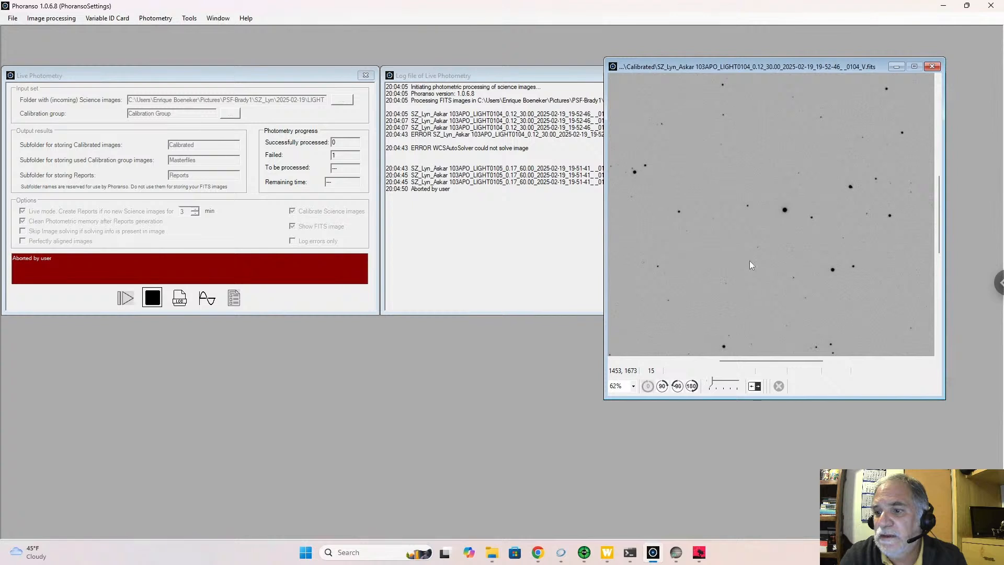
click(932, 67)
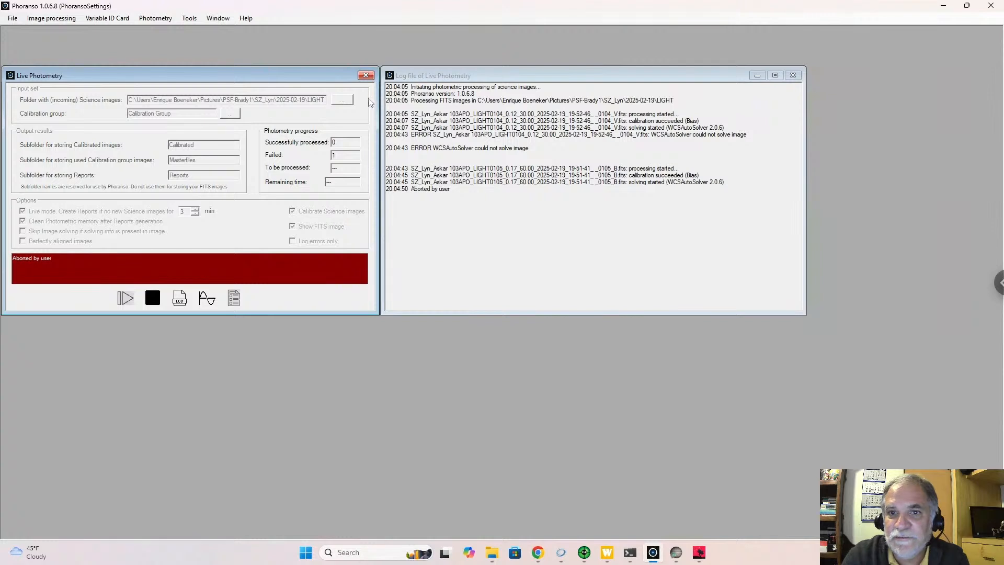
click(366, 74)
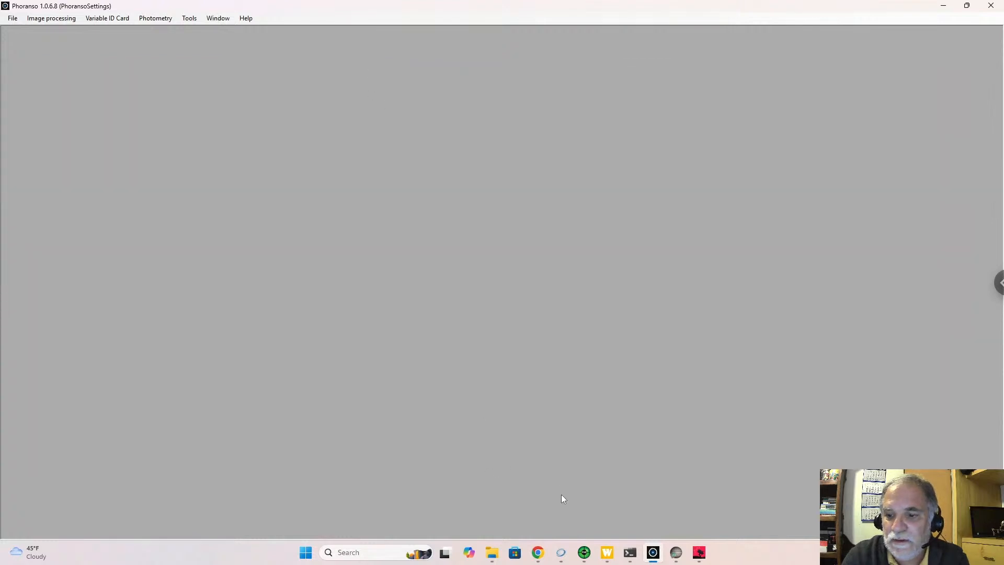
Step: Switch to File Explorer, delete Calibrated, Masterfiles, Memory and the PhoransoPhotometryLog file from LIGHT, and return to Phoranso
click(491, 553)
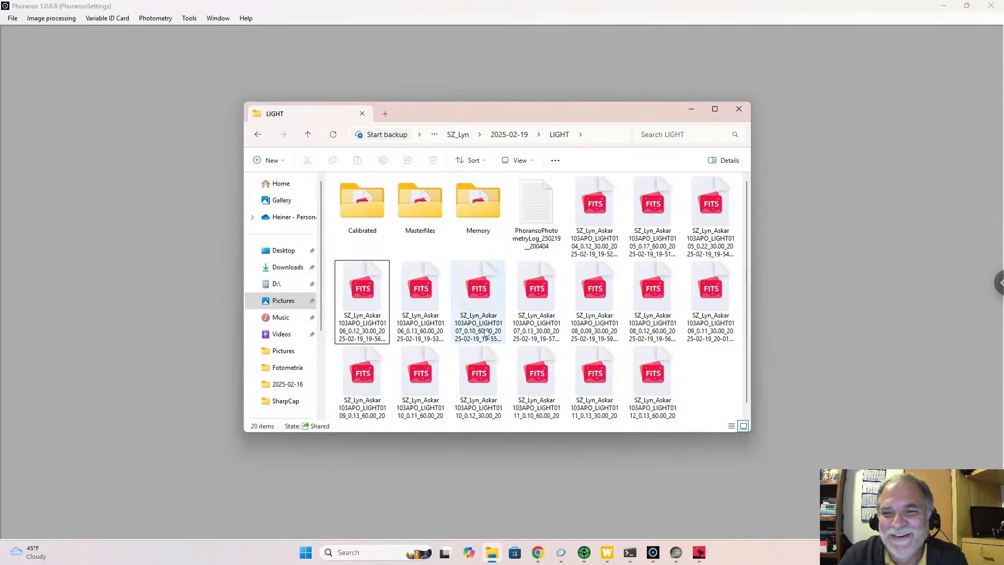
click(363, 204)
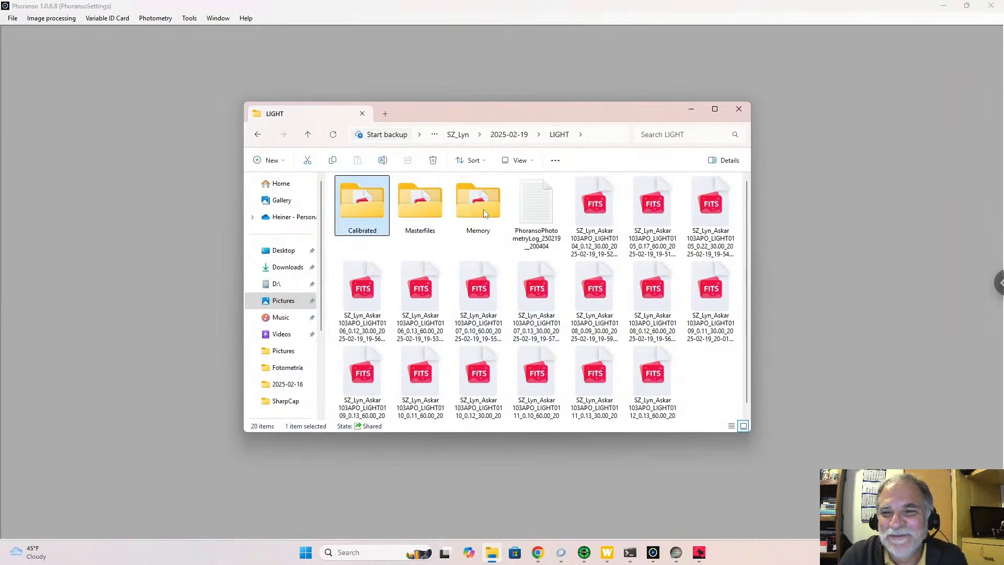
shift+click(539, 215)
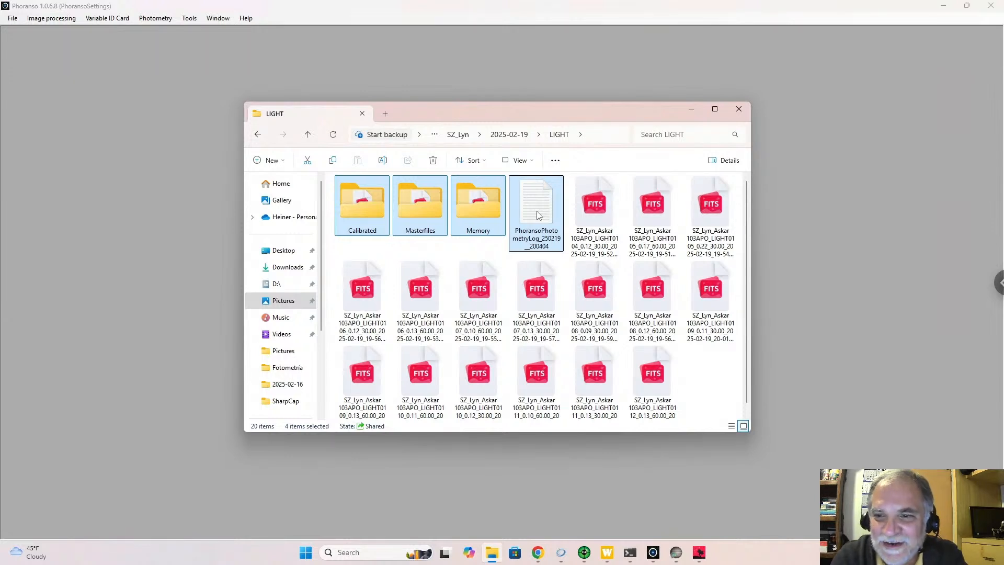
click(439, 165)
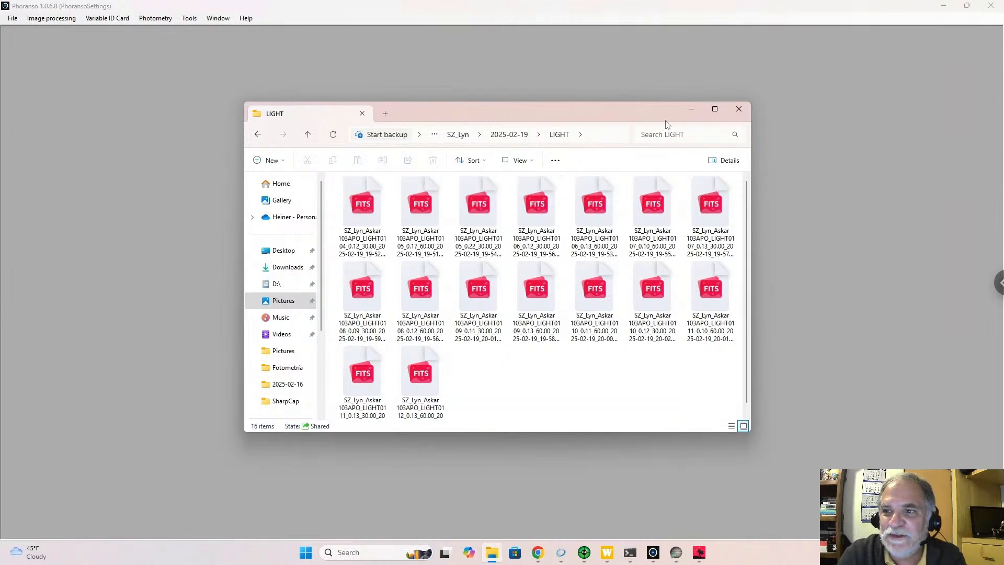
click(691, 110)
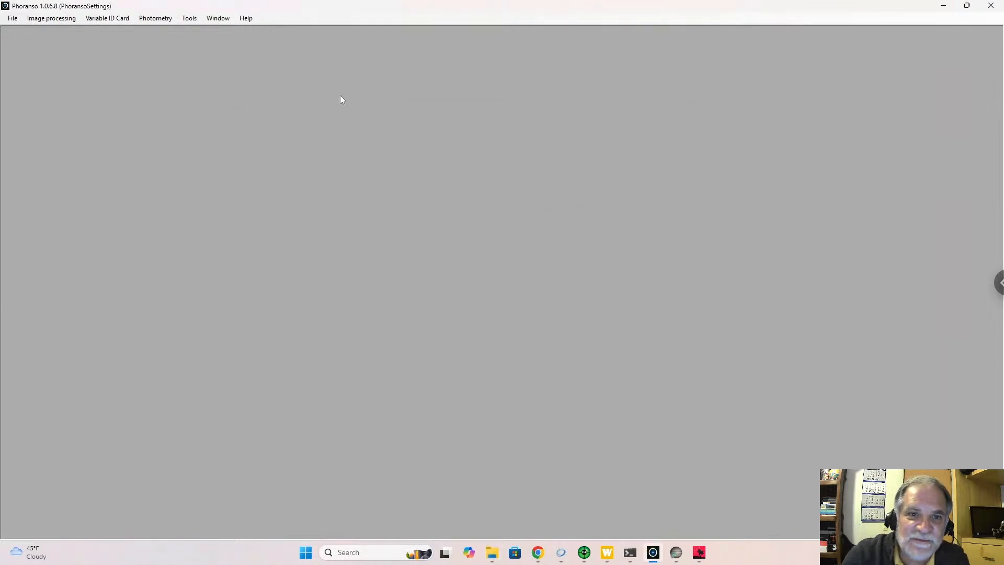
Step: Start a live photometry run with cleaning of the photometric memory and calibration of the science images both disabled
click(155, 20)
click(154, 22)
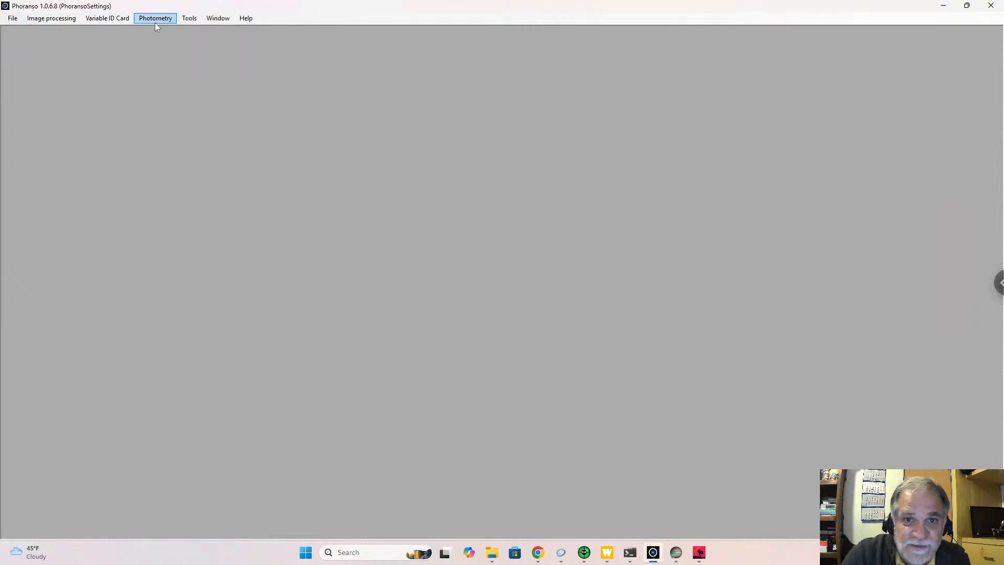
click(155, 23)
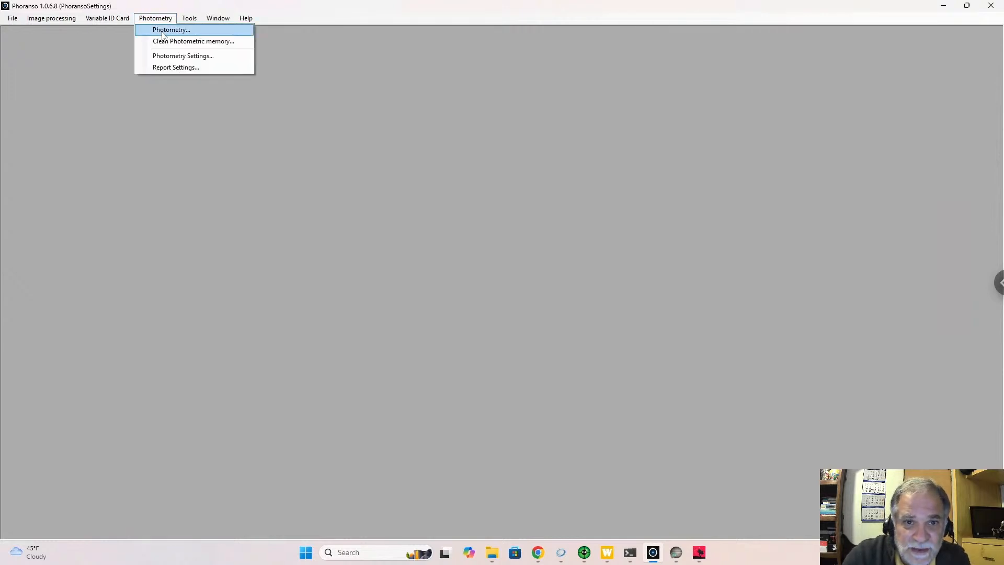
click(162, 31)
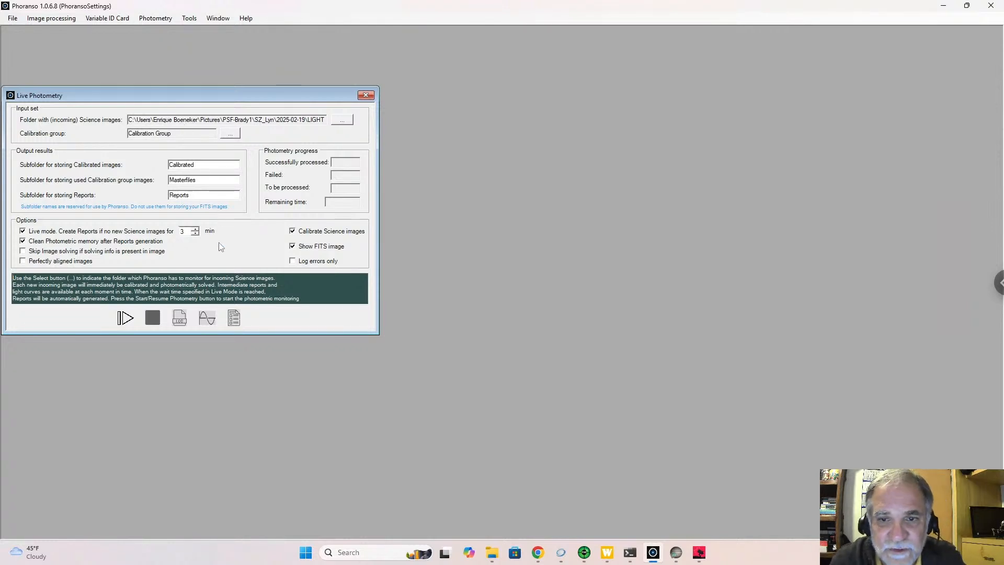
click(23, 242)
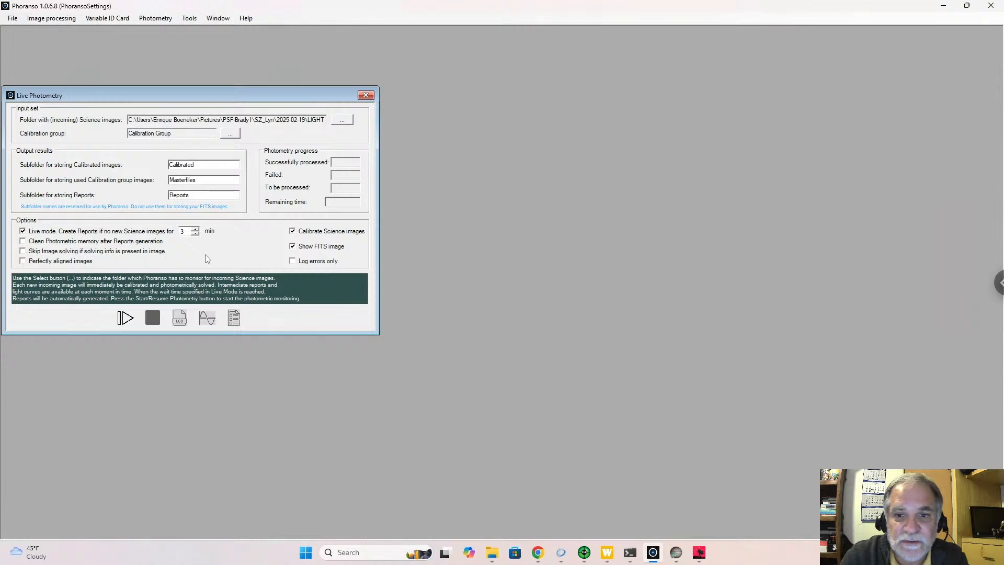
click(293, 231)
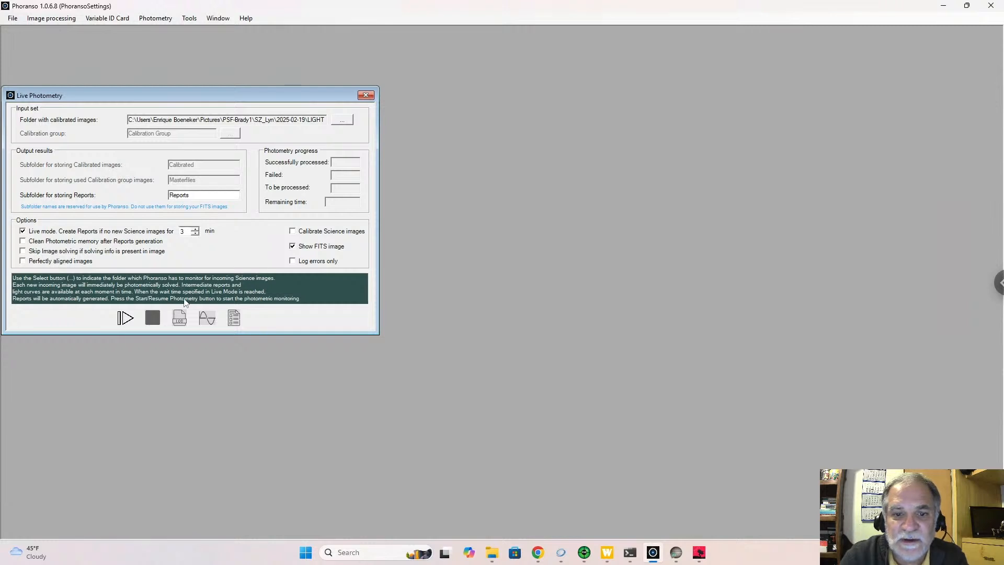
click(125, 318)
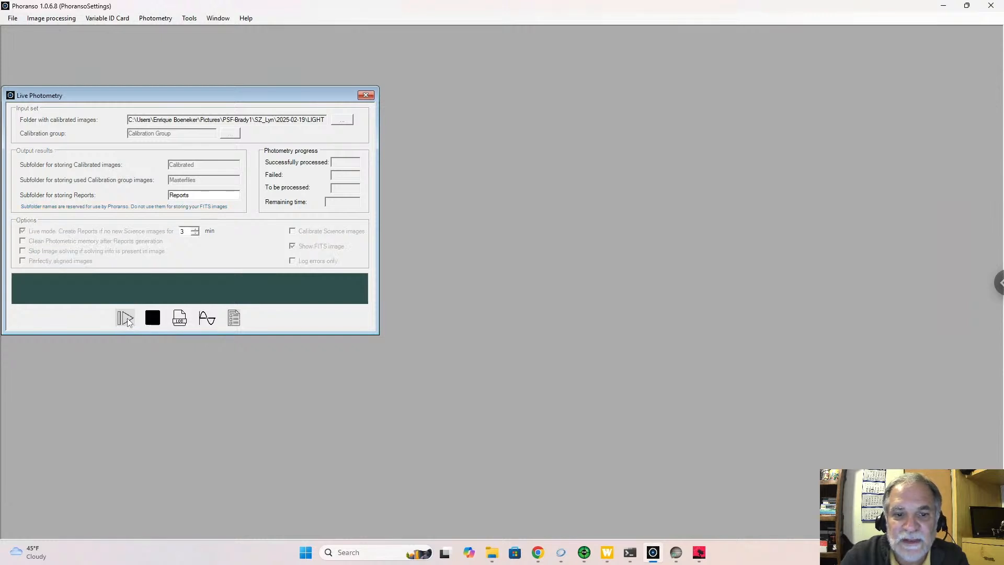
Step: Show the log of the live photometry run, stop the run, and close the LIGHT0104 image, log and Live Photometry windows
click(179, 318)
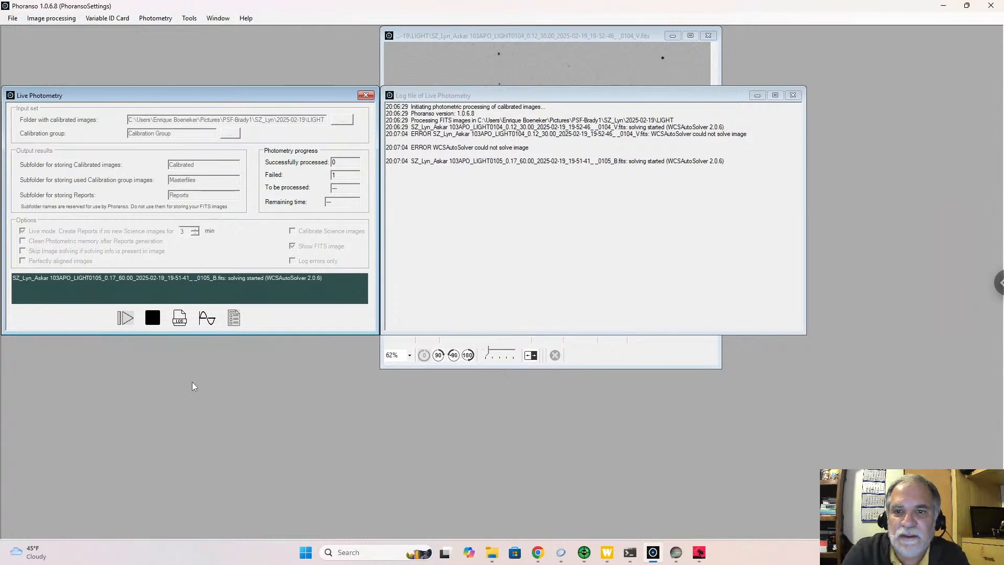
click(153, 319)
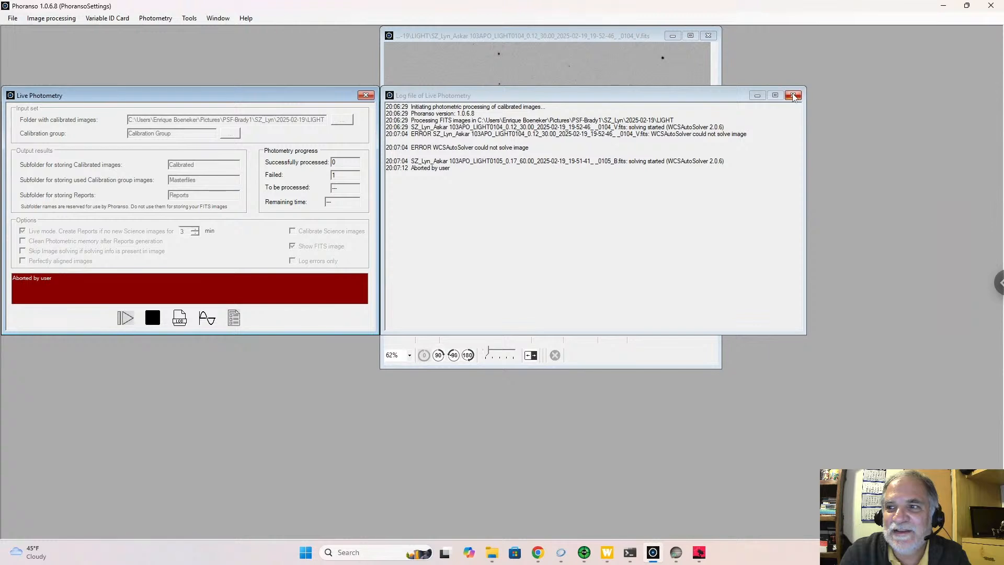
click(708, 35)
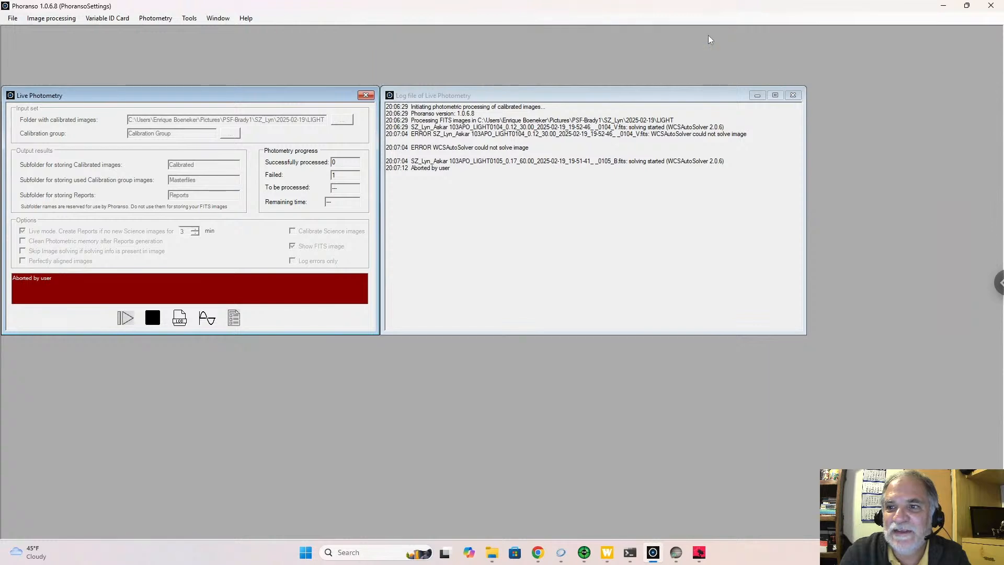
click(793, 96)
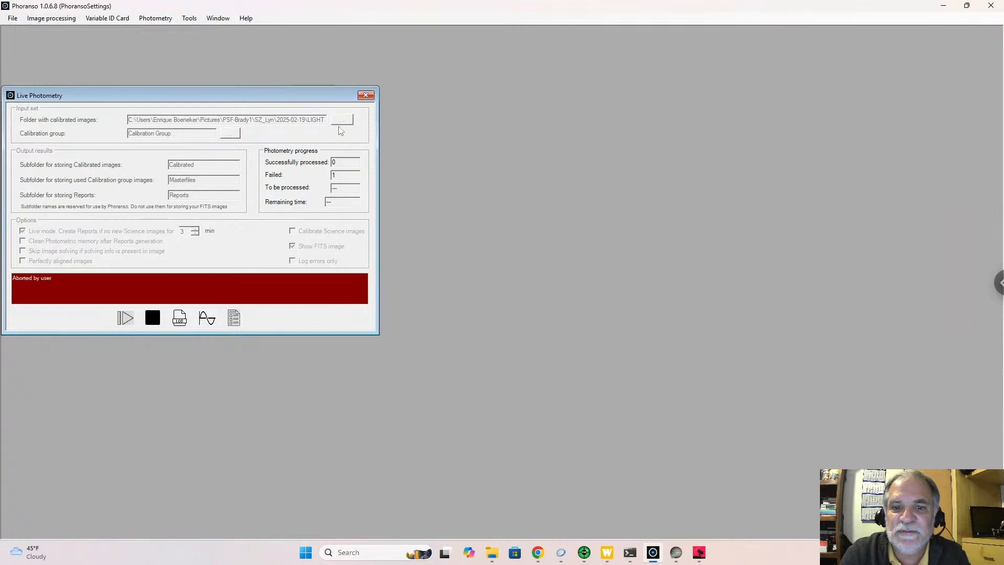
click(366, 96)
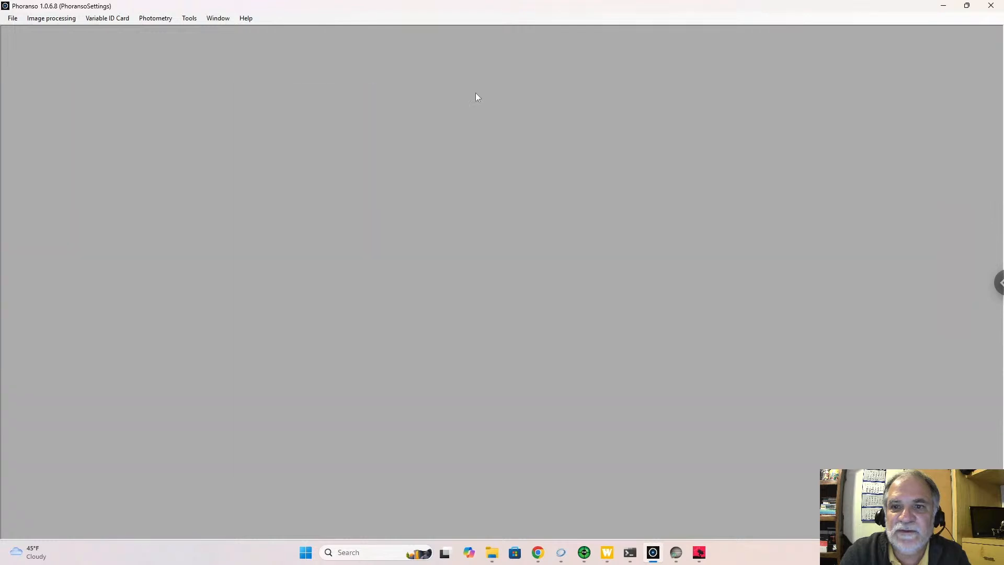
Step: Quit Phoranso, minimize N.I.N.A., and relaunch Phoranso from the desktop
click(991, 5)
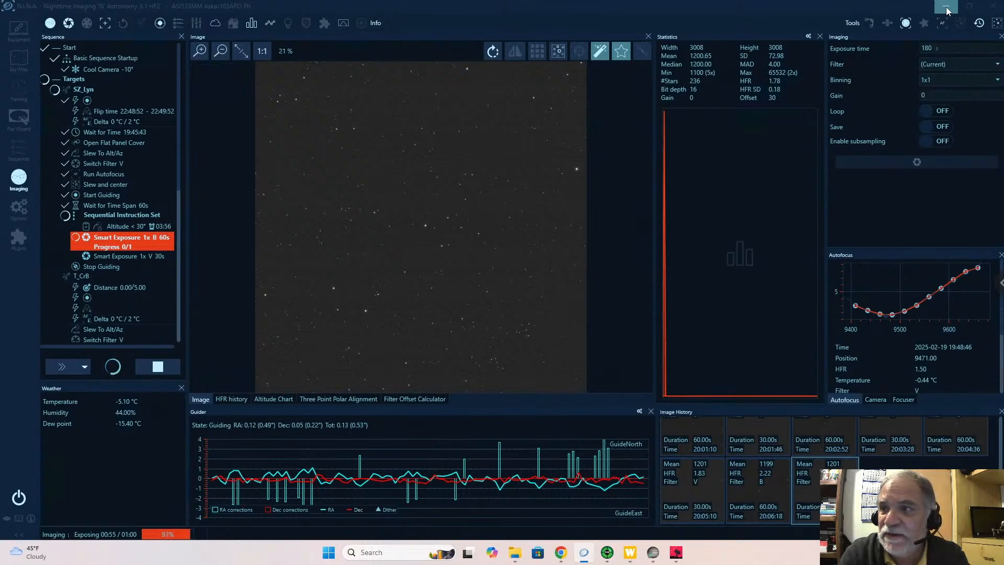
click(947, 9)
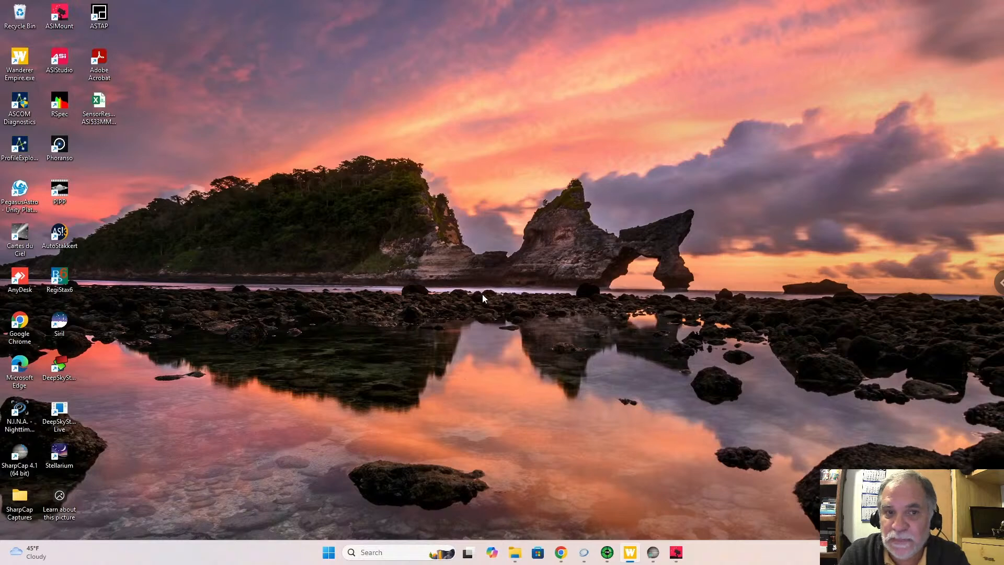
double_click(59, 151)
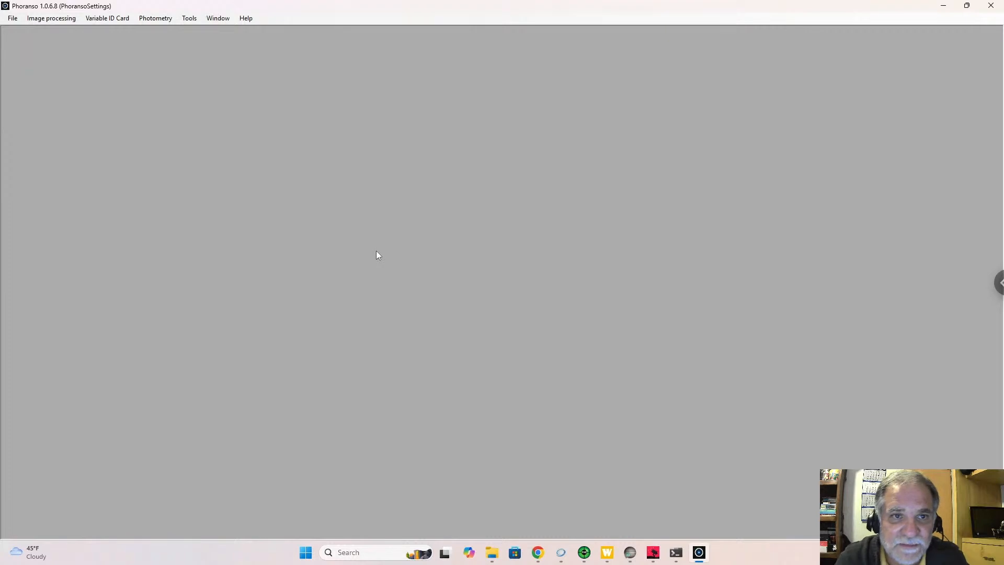
Step: Set the astrometric solver to ASTAP in the Phoranso settings and close them
click(13, 18)
click(33, 55)
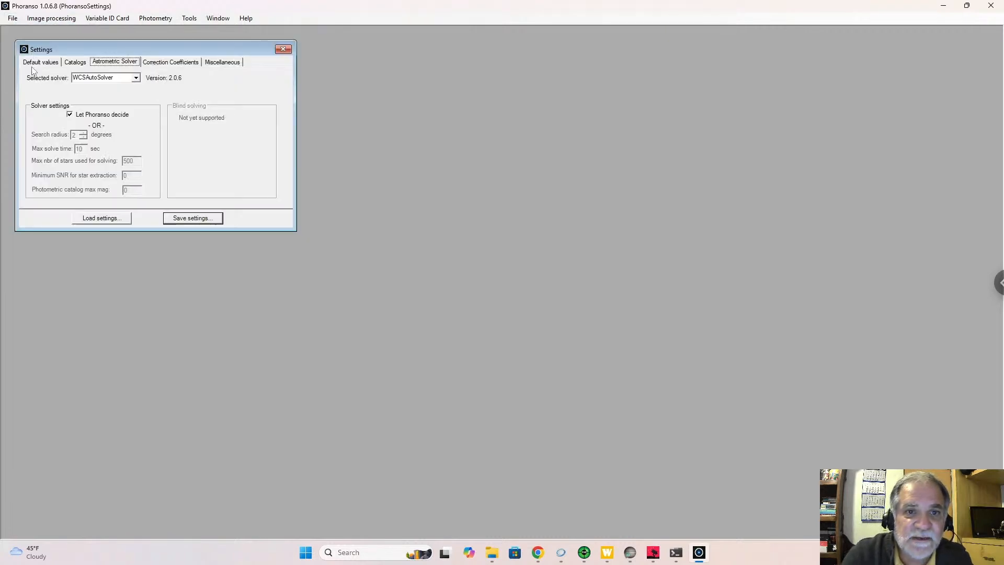
click(139, 81)
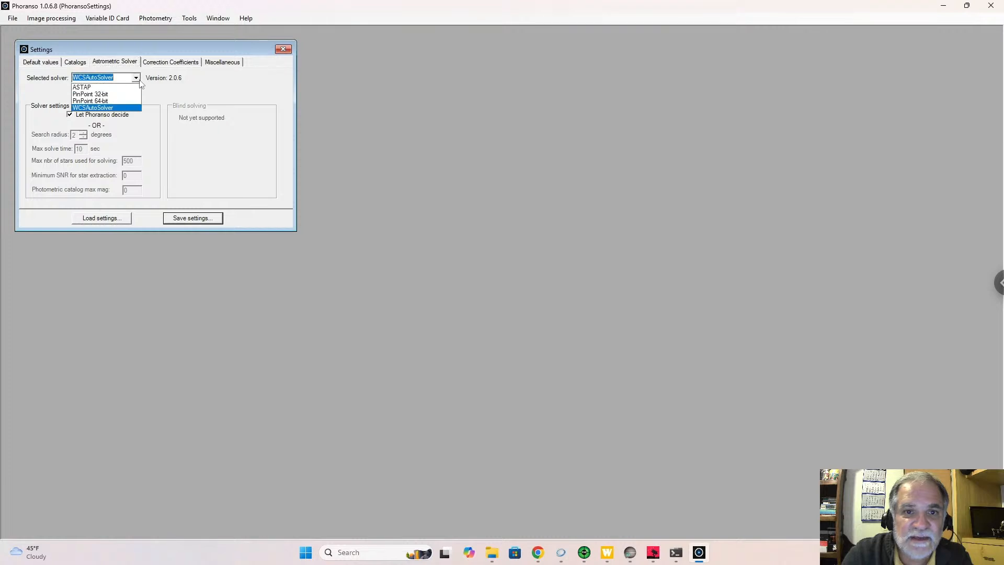
click(104, 87)
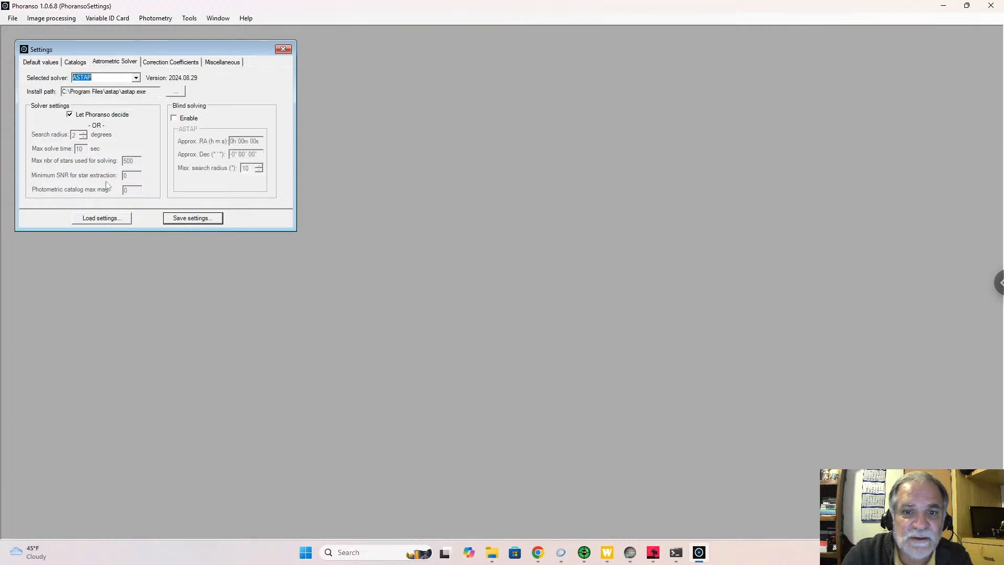
click(285, 50)
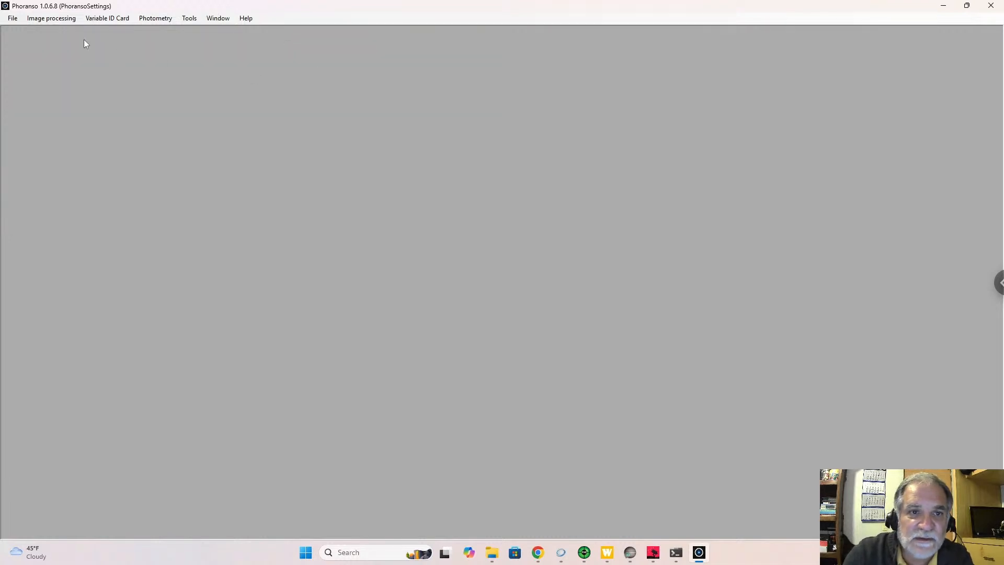
Step: Clean the photometric memory of the SZ_Lyn 2025-02-19 LIGHT folder
click(53, 21)
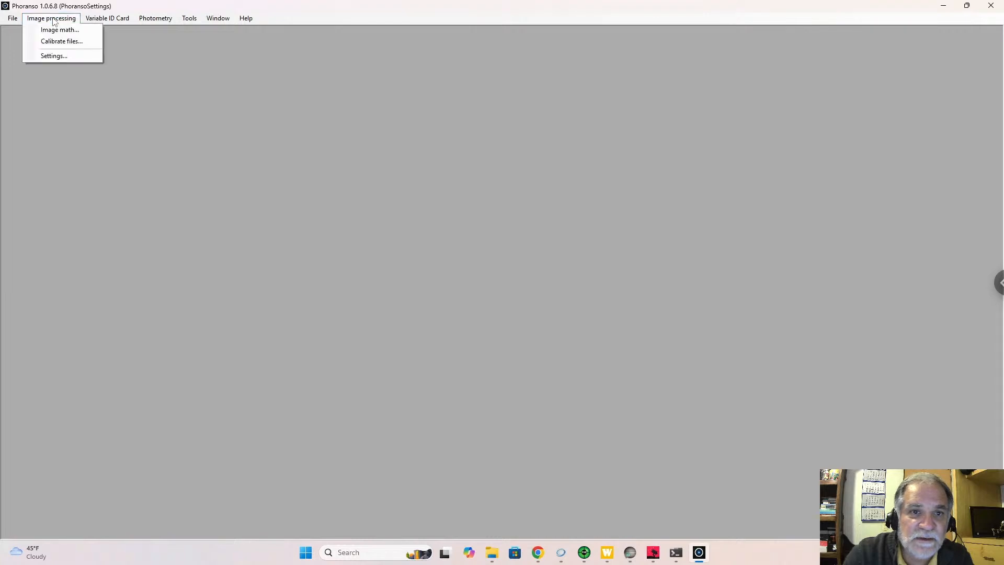
click(54, 22)
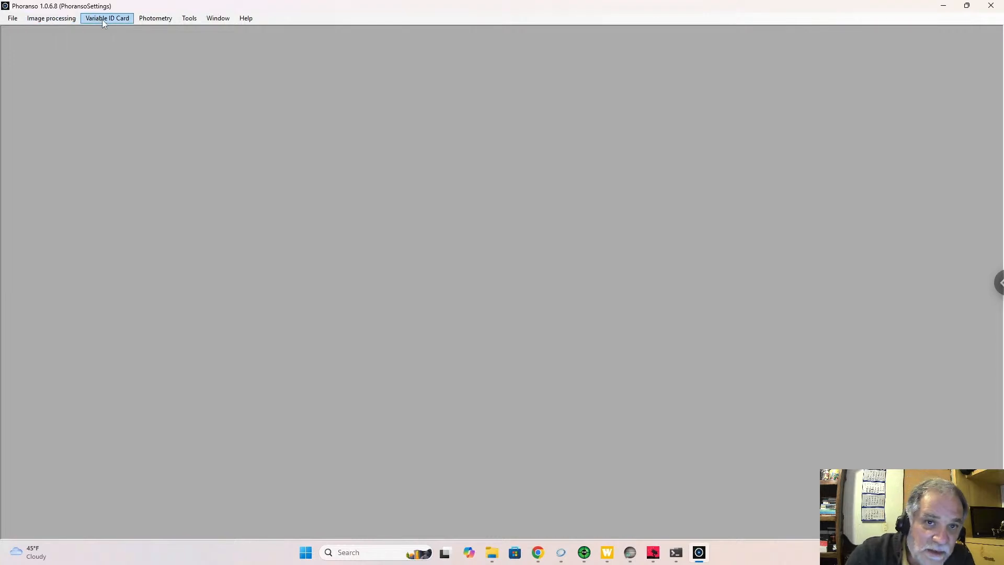
click(157, 21)
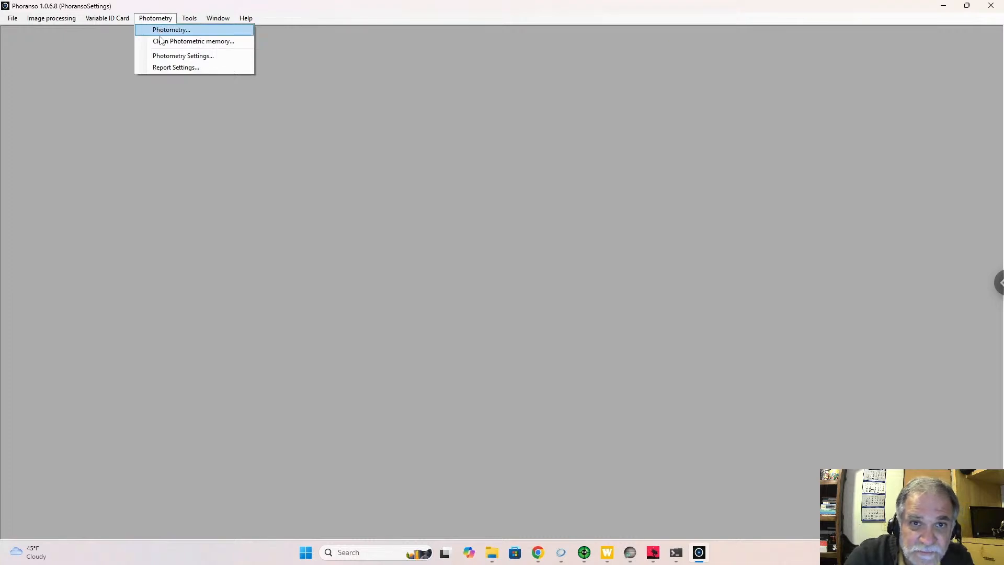
click(162, 41)
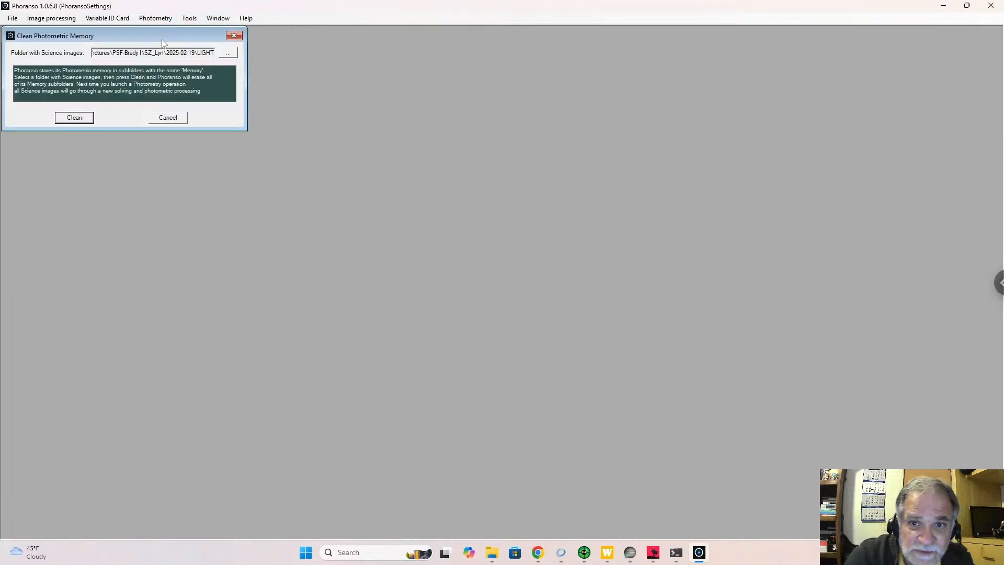
click(91, 119)
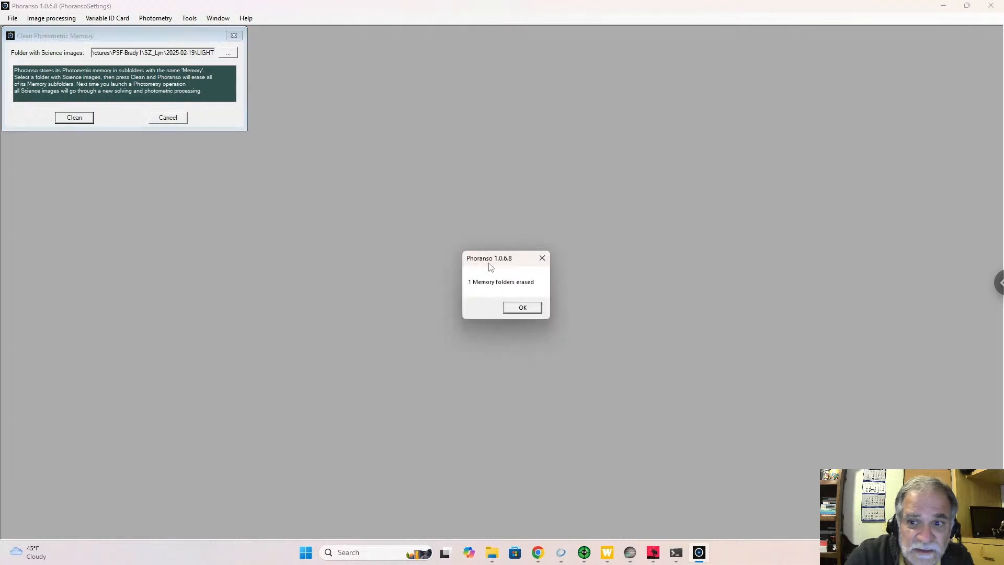
click(522, 307)
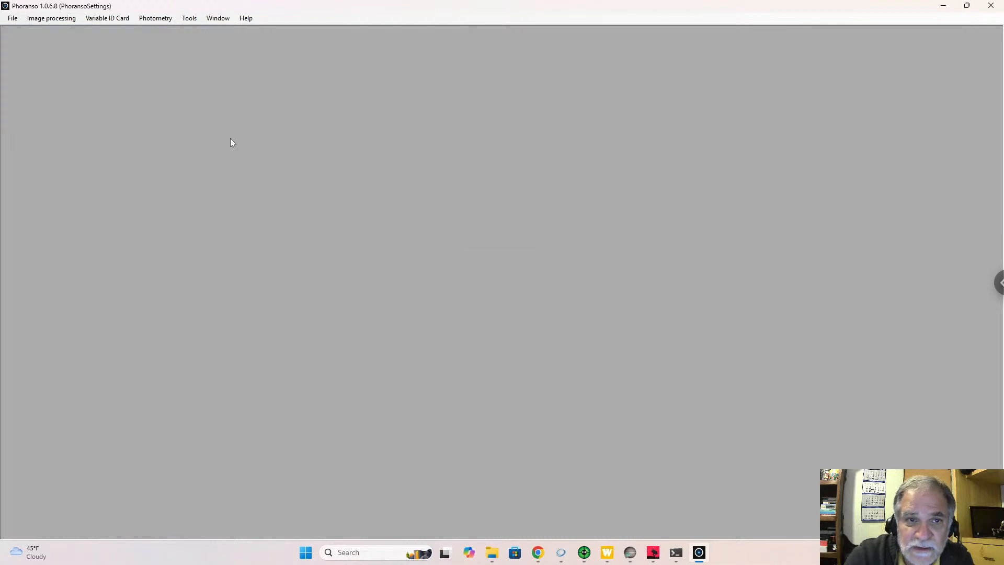
Step: Set up live photometry on the SZ_Lyn 2025-02-19 LIGHT folder with photometric memory cleaning and calibration of the science images enabled
click(150, 20)
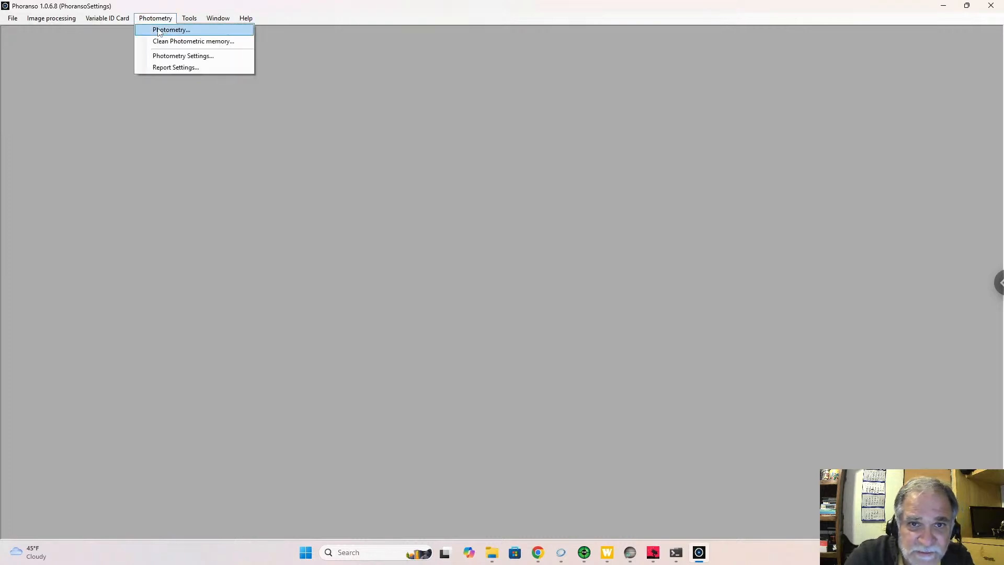
click(159, 30)
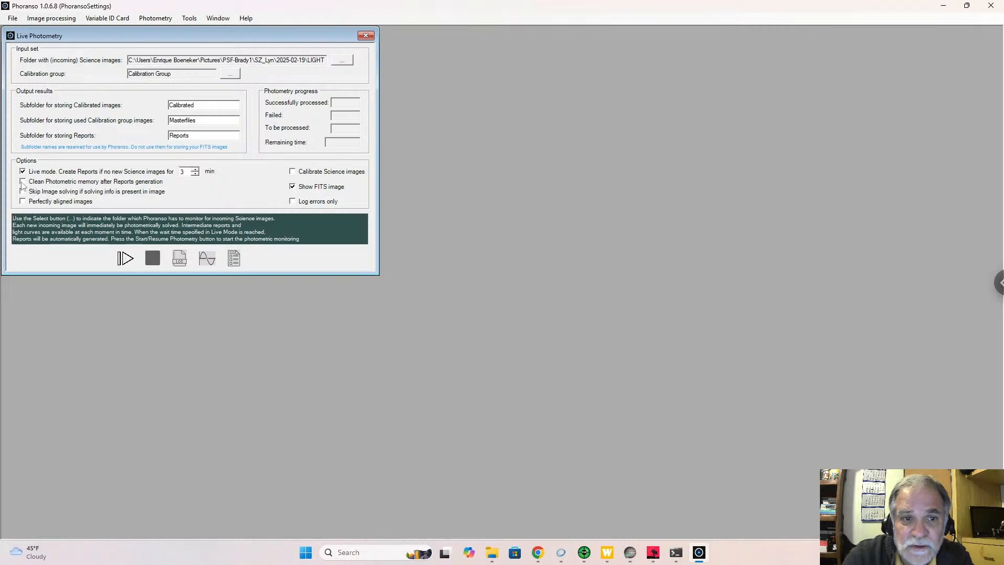
click(293, 172)
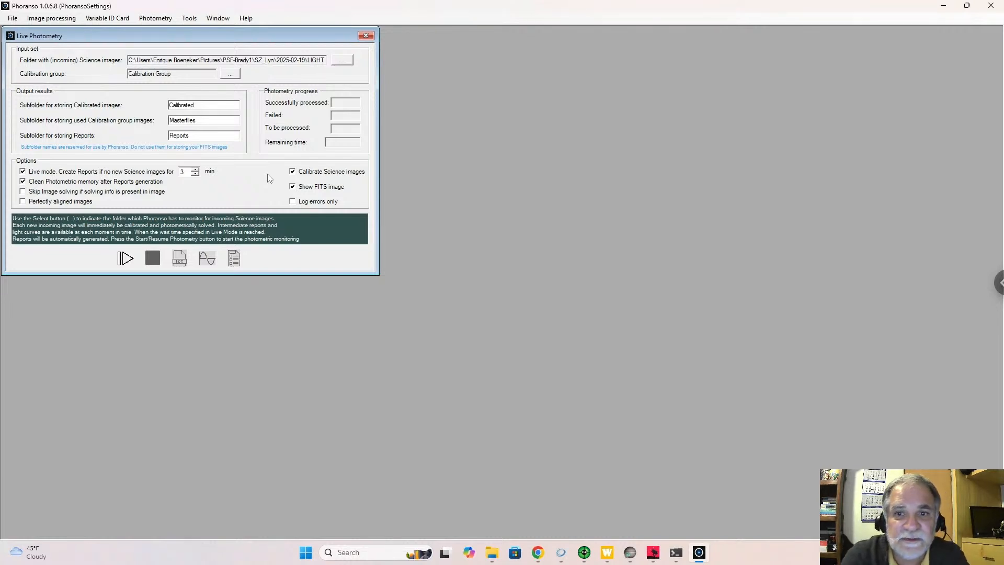
click(342, 59)
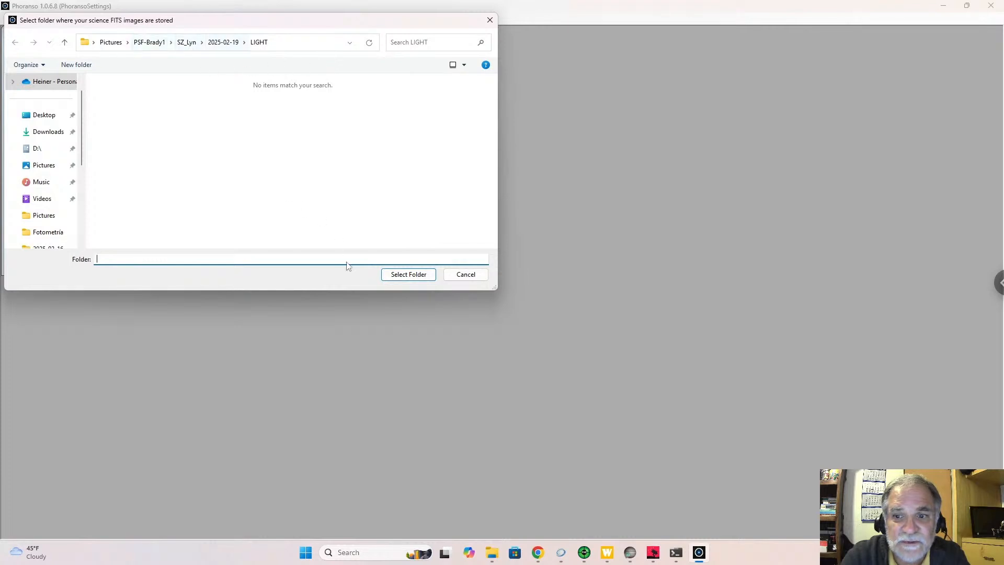
click(265, 42)
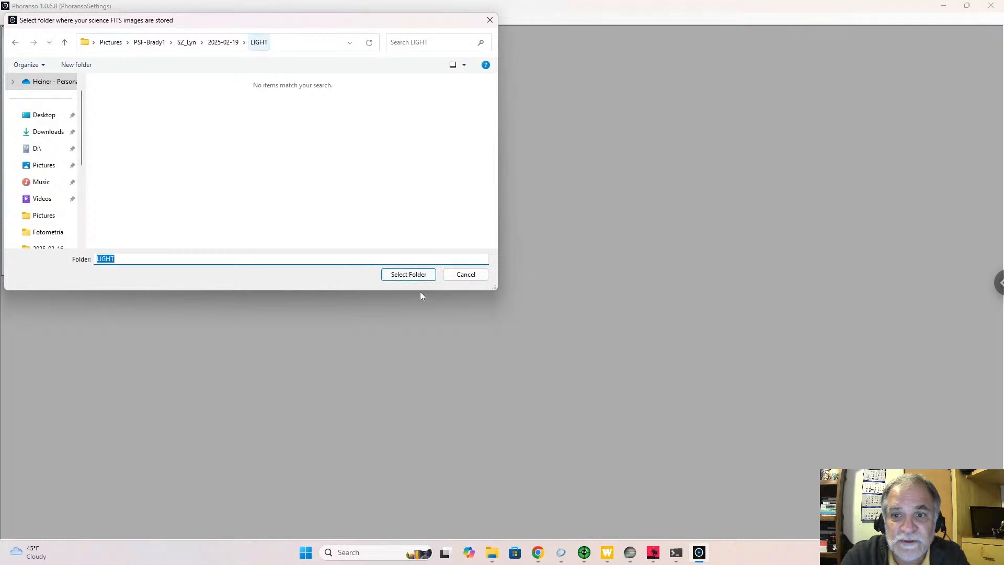
click(425, 277)
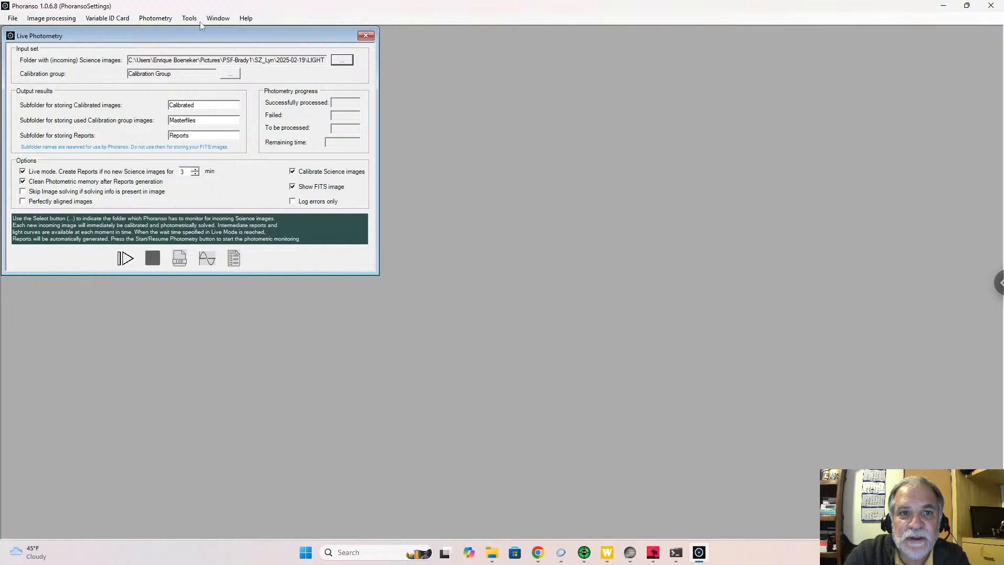
Step: Check the maximum temperature and exposure duration differences in the image processing settings
click(51, 19)
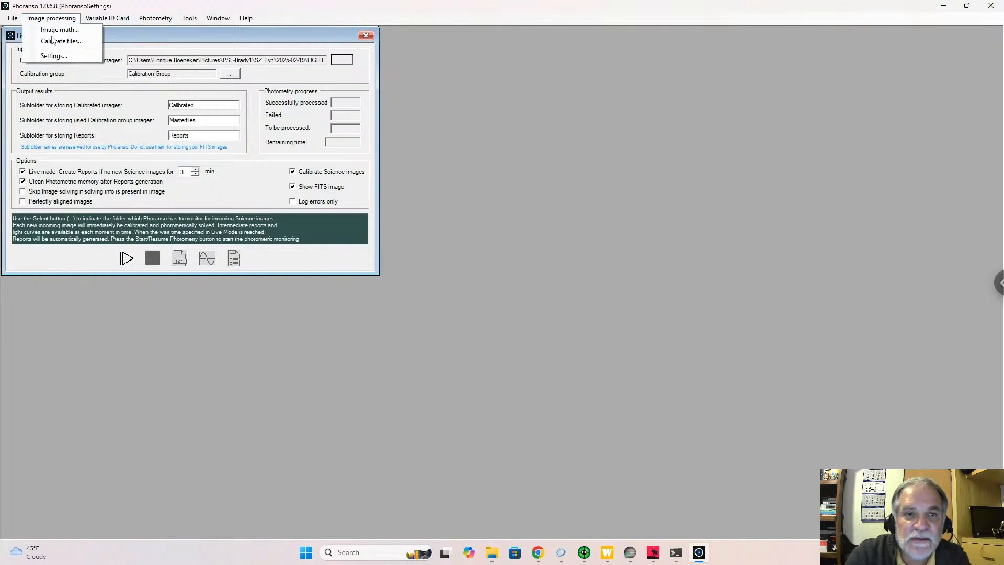
click(54, 56)
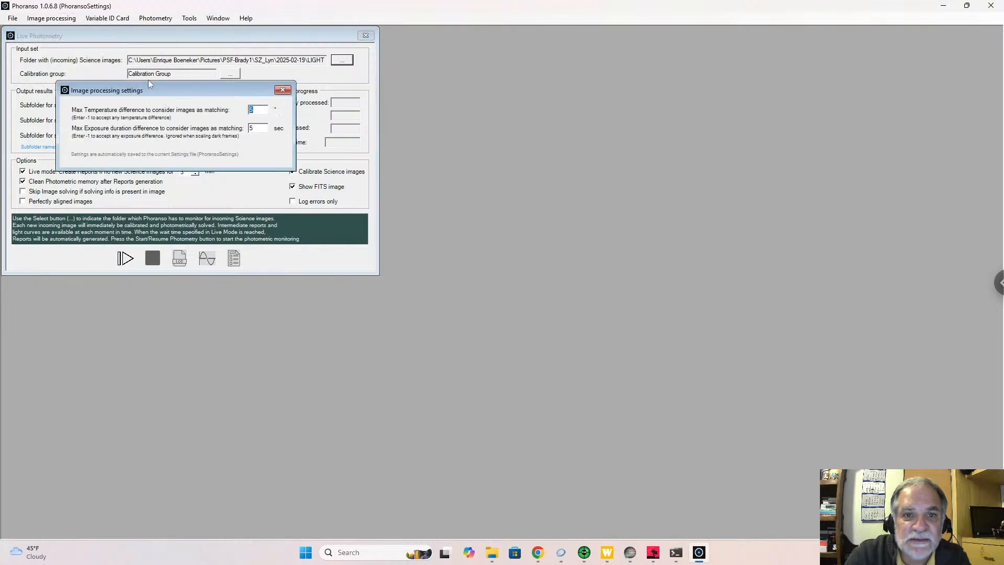
click(282, 90)
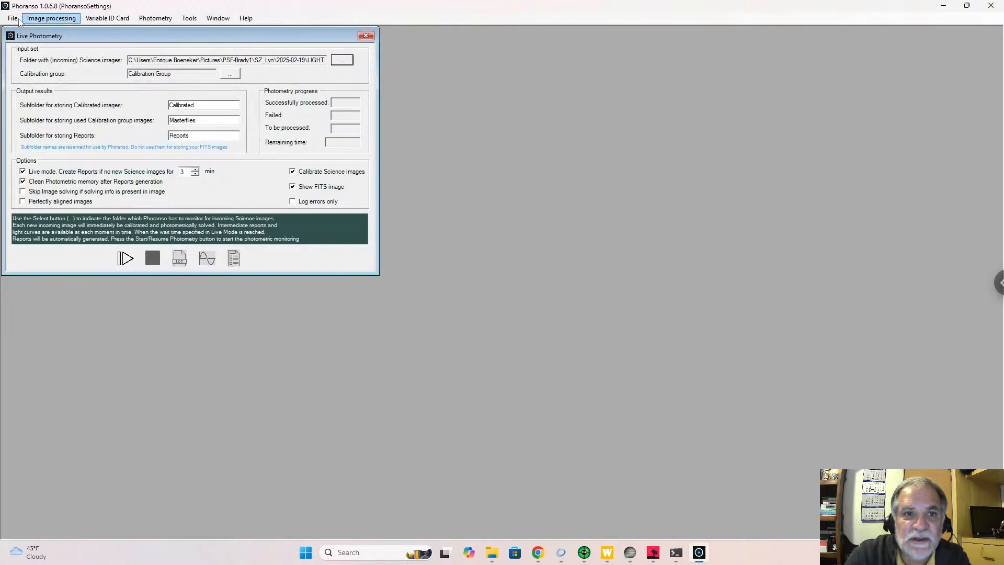
Step: Examine the master images in the Calibration Group, checking their filters, exposures and temperatures, and close the Calibrate files window
click(44, 20)
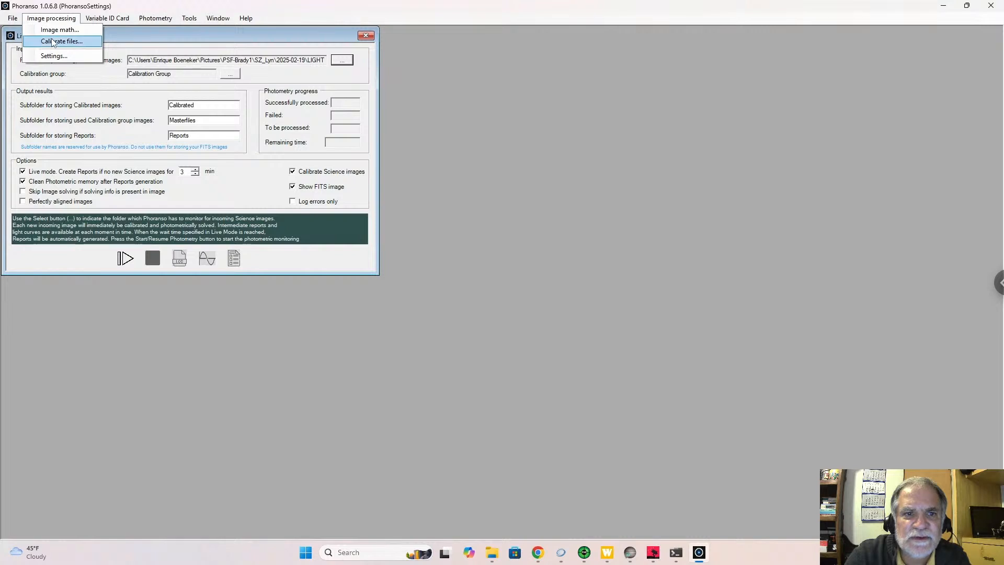
click(58, 41)
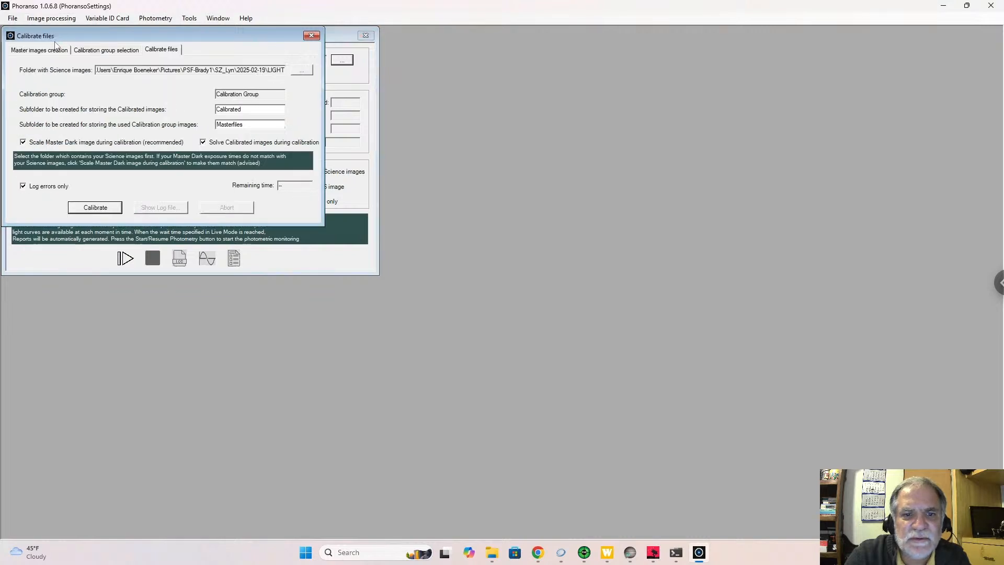
click(107, 50)
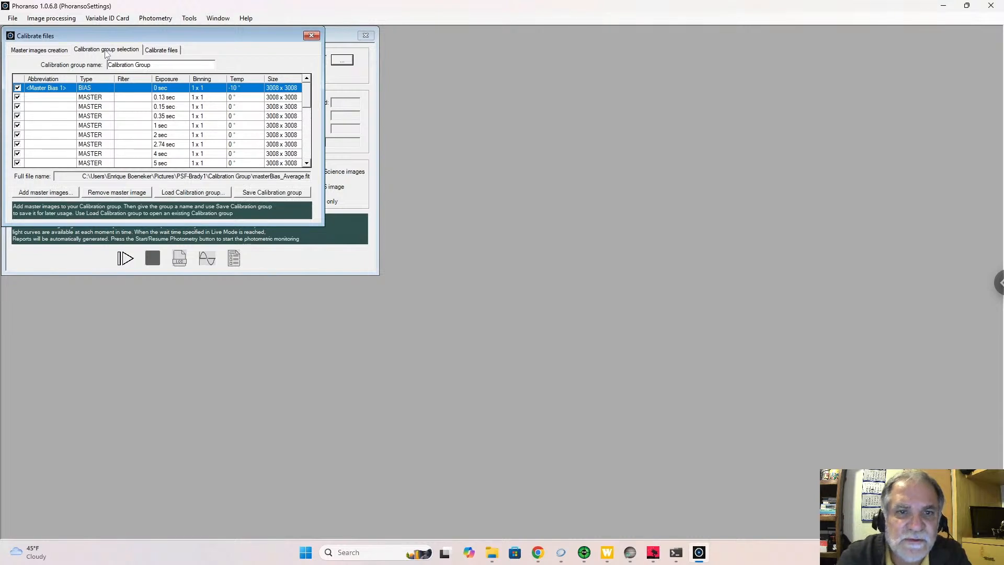
scroll(148, 124, down, 4)
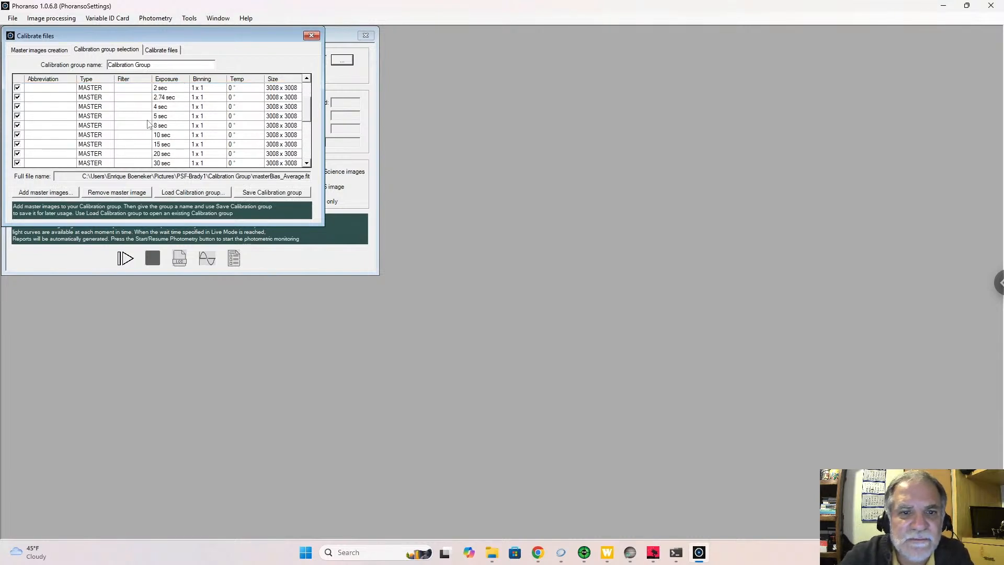
scroll(148, 125, down, 3)
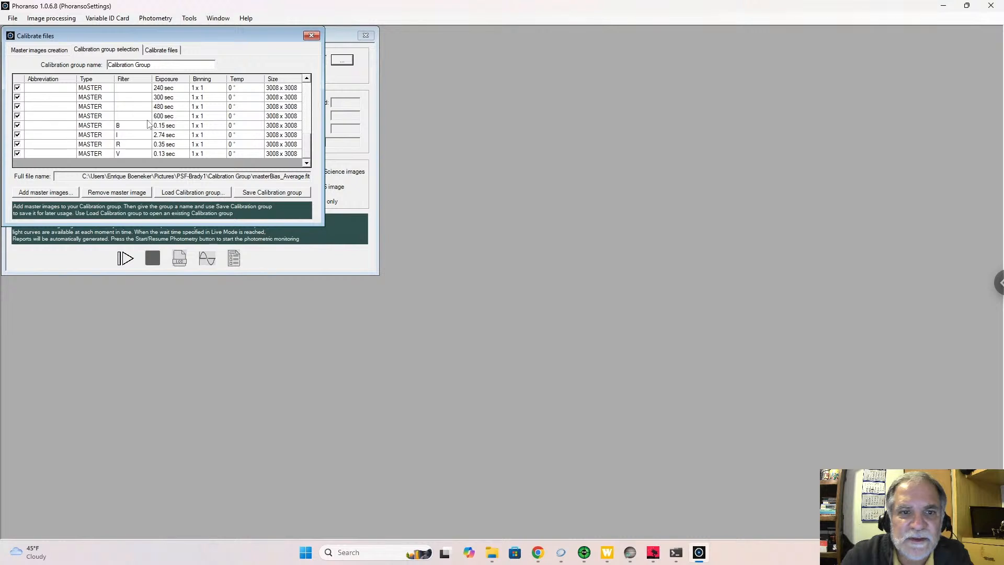
scroll(148, 124, up, 1)
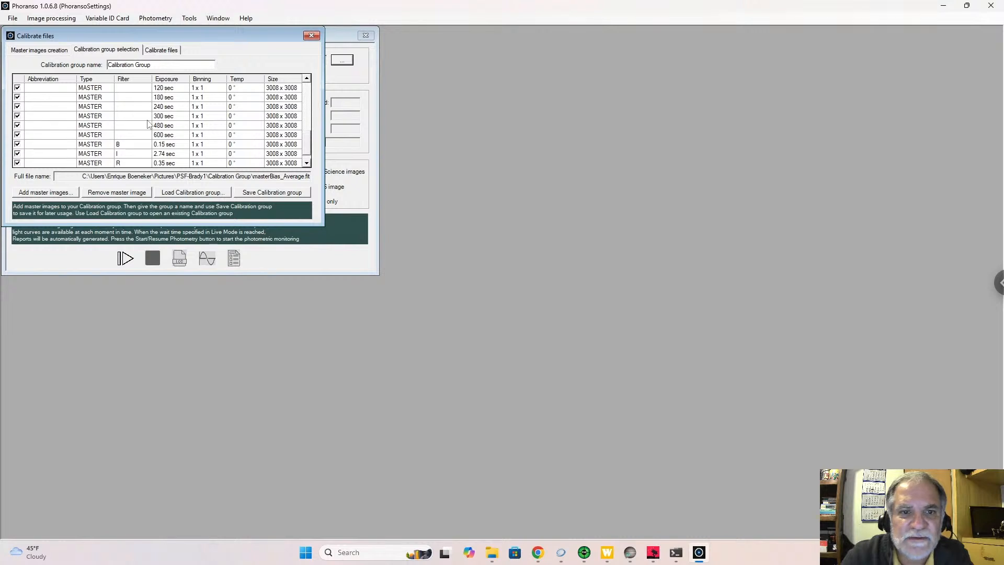
scroll(148, 124, up, 2)
scroll(148, 124, up, 4)
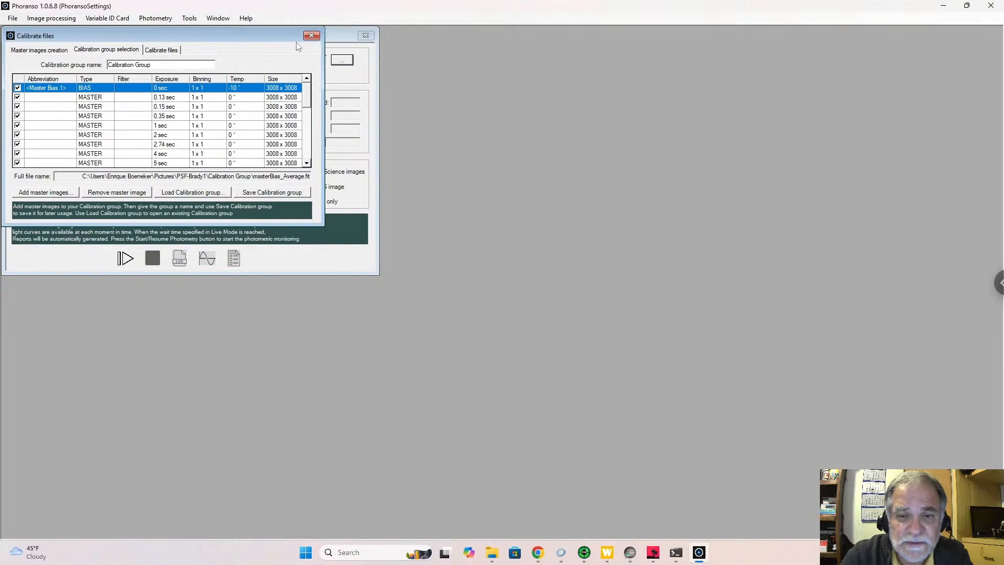
click(311, 35)
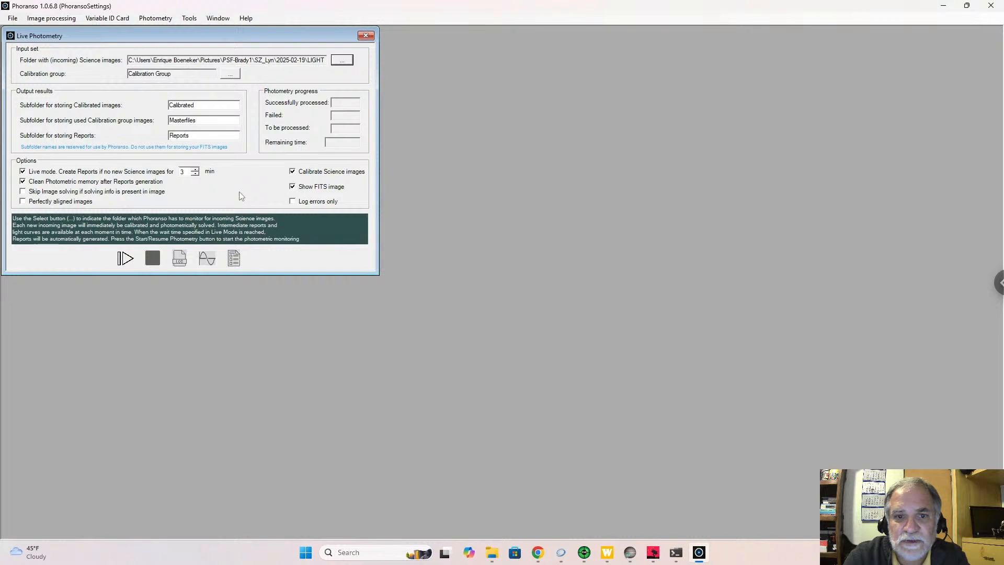
Step: Start live photometry on the SZ_Lyn 2025-02-19 LIGHT folder, move the FITS image window aside and open the run's log
click(126, 258)
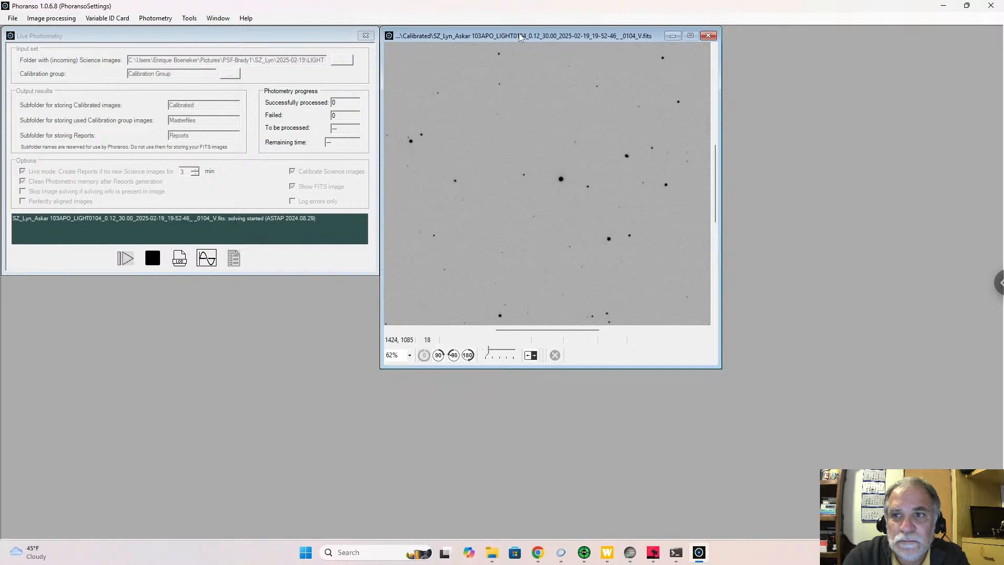
drag(553, 39, 790, 35)
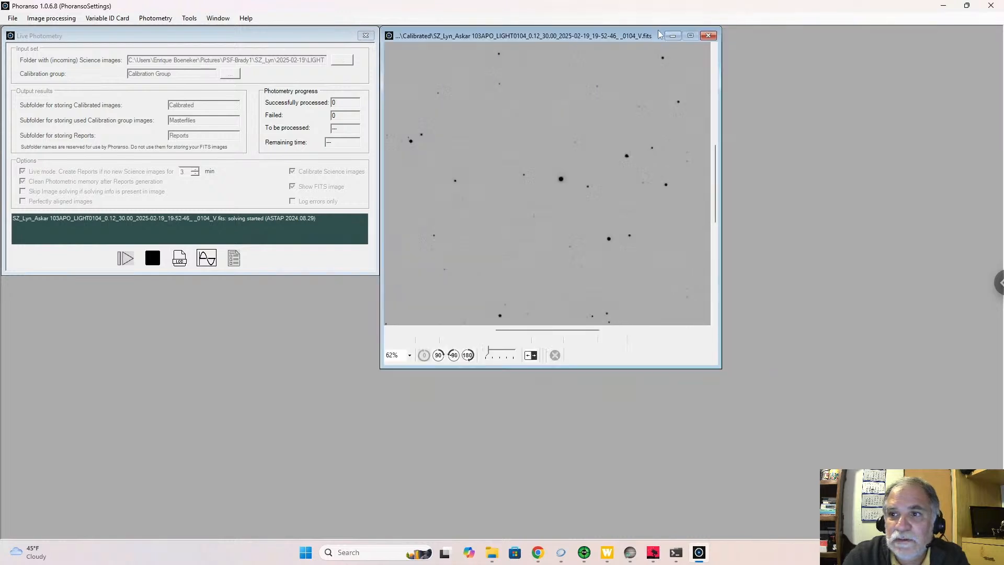
drag(566, 34, 841, 36)
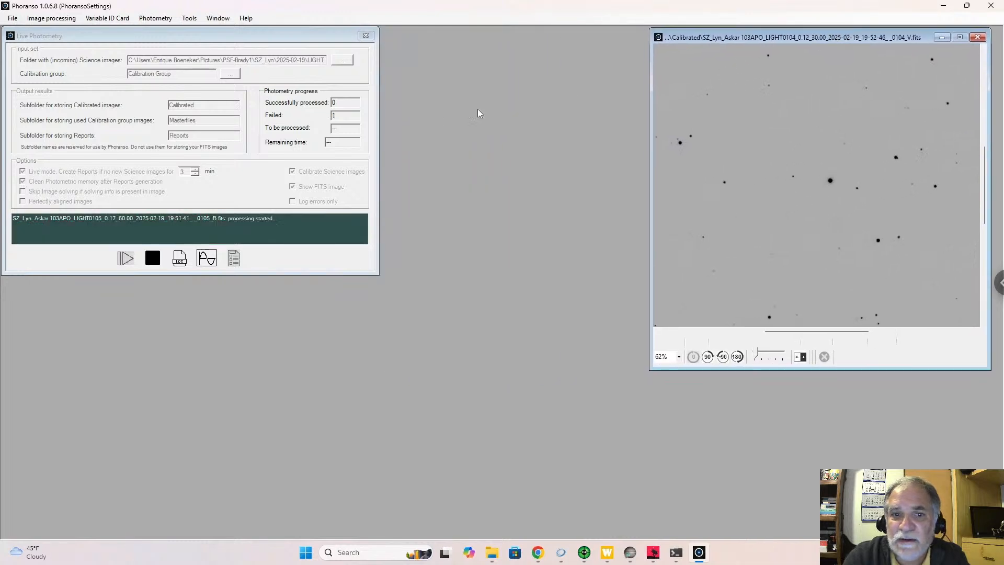
click(178, 261)
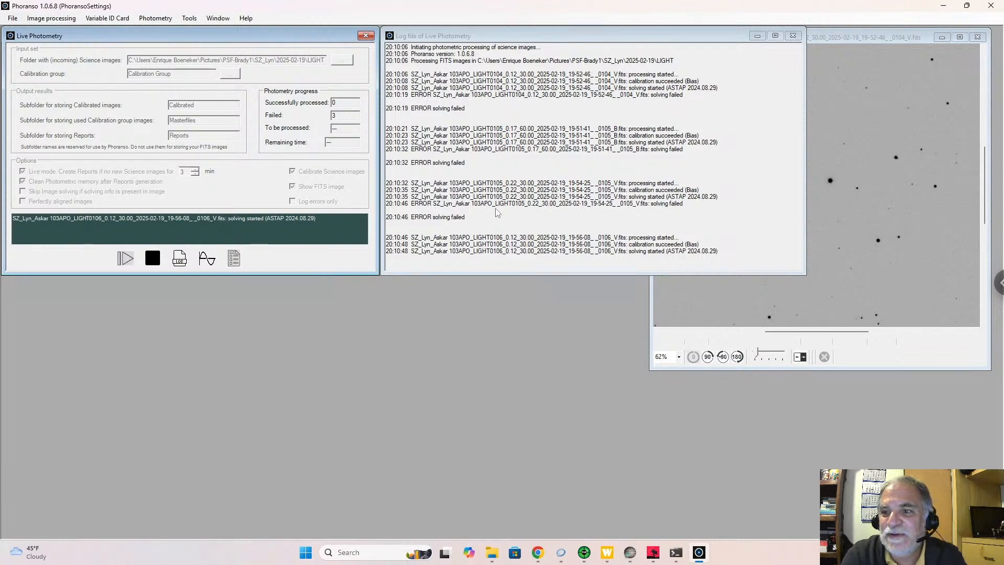
Step: Abort the live photometry run and close its FITS image, log and Live Photometry windows
click(153, 258)
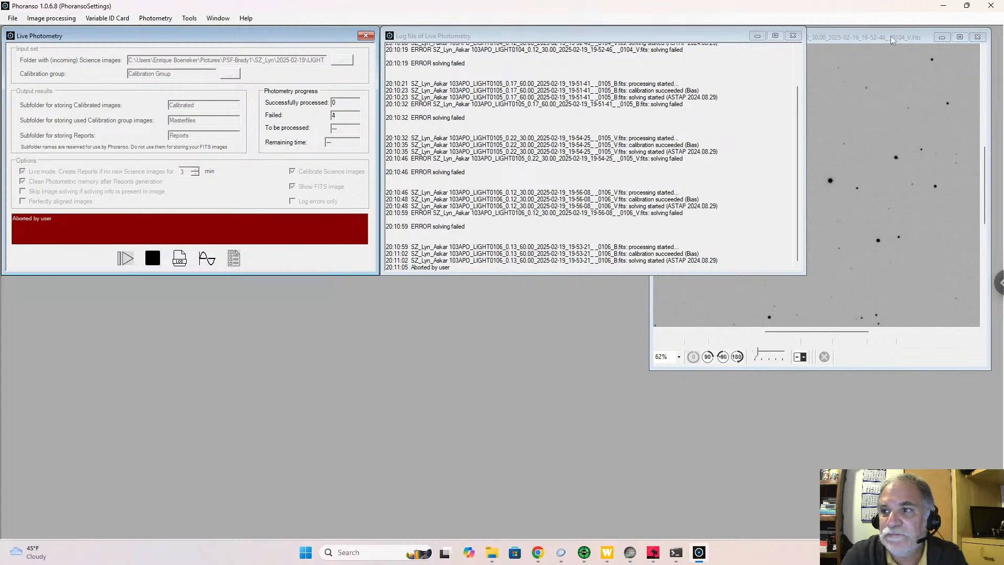
drag(890, 35, 784, 63)
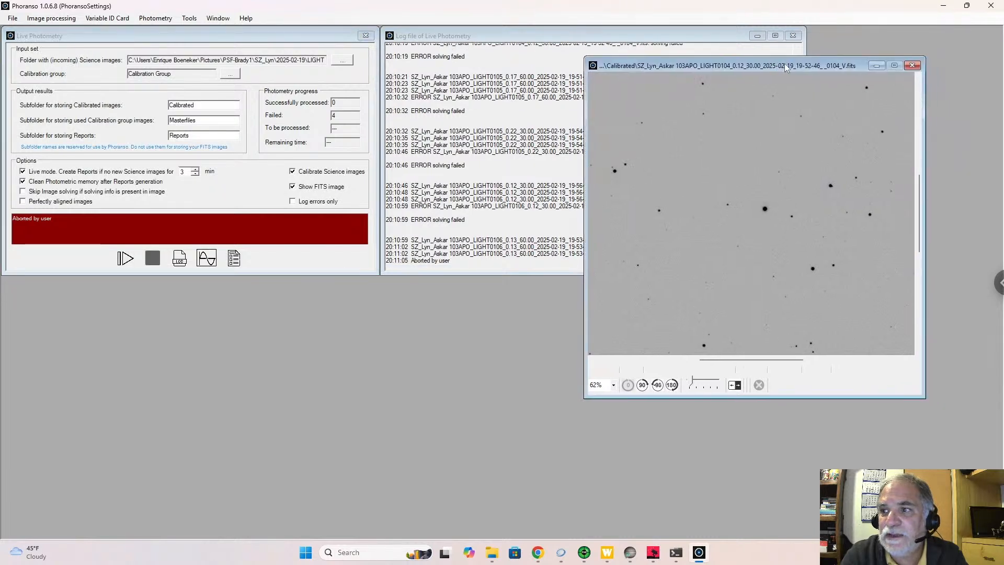
click(912, 66)
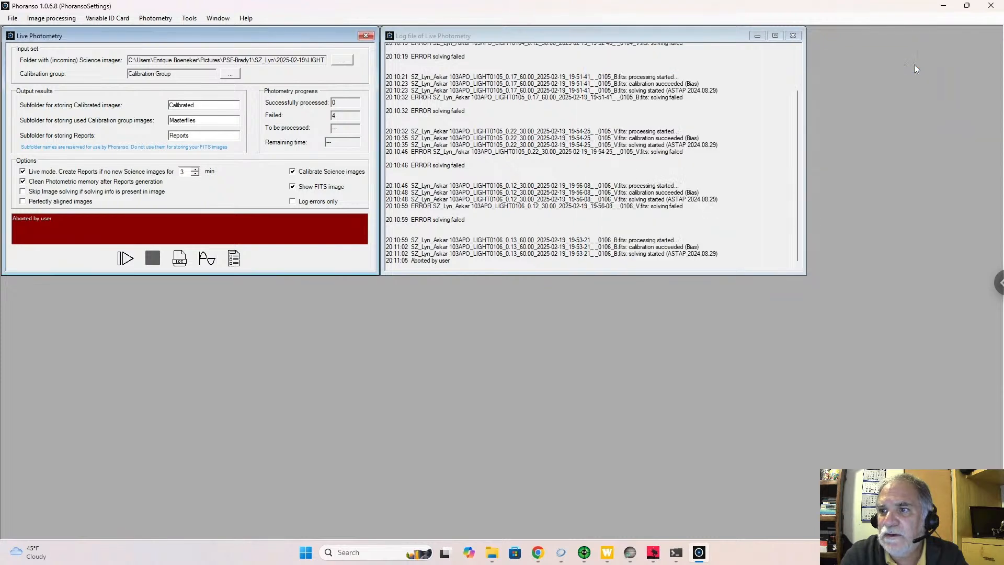
click(794, 36)
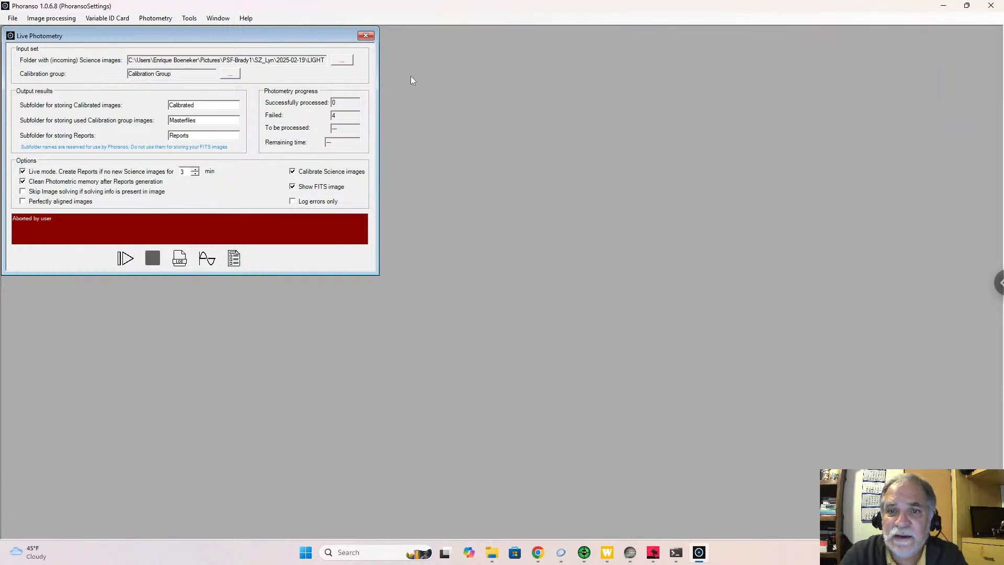
click(366, 36)
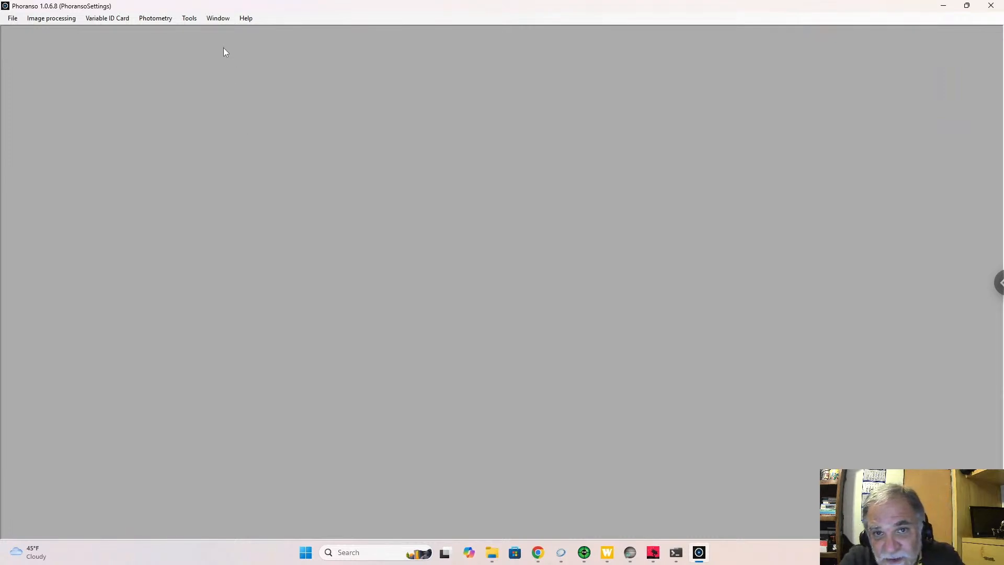
Step: Check the program's version and licence validity in its About information, and close it
click(245, 19)
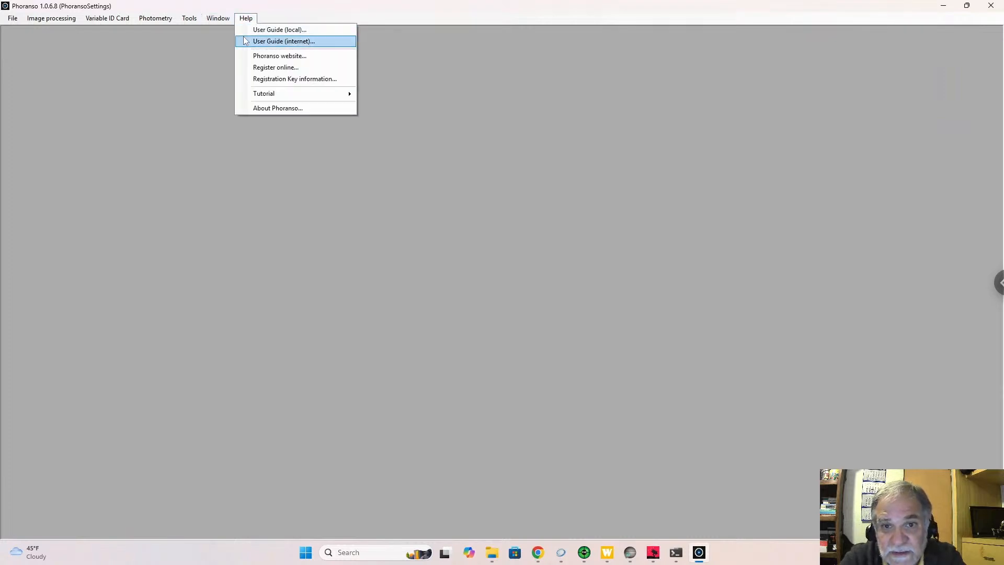
click(271, 110)
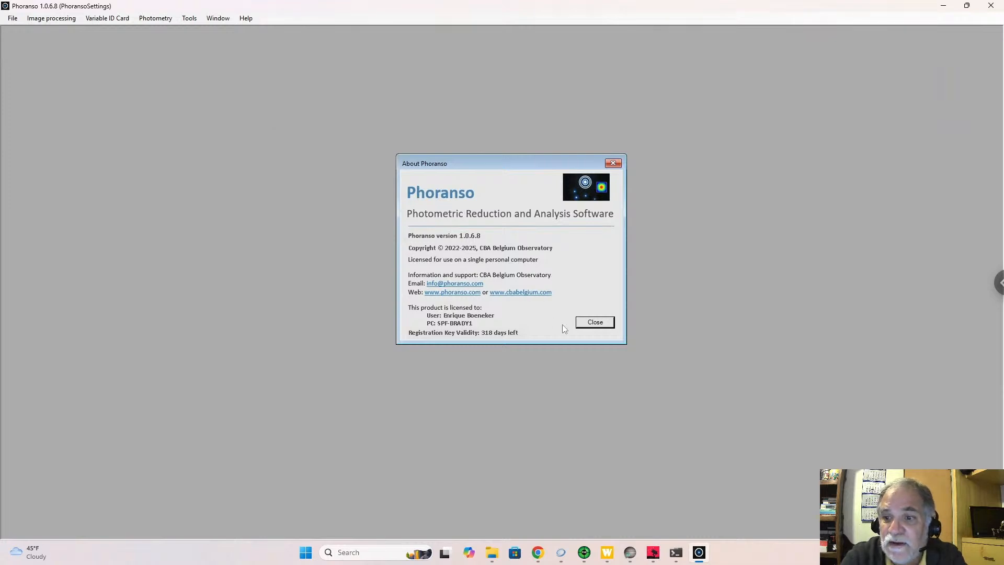
click(593, 322)
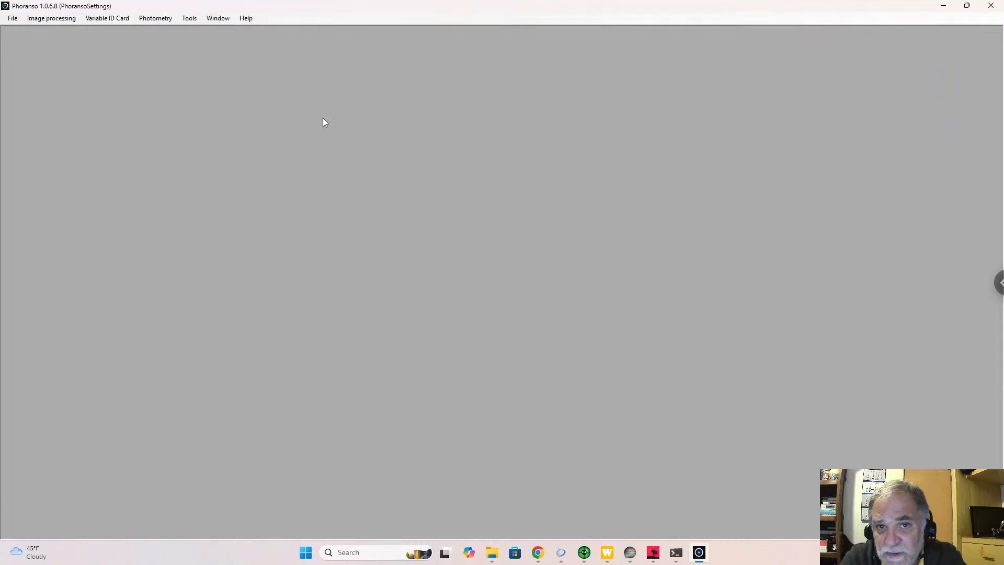
click(245, 19)
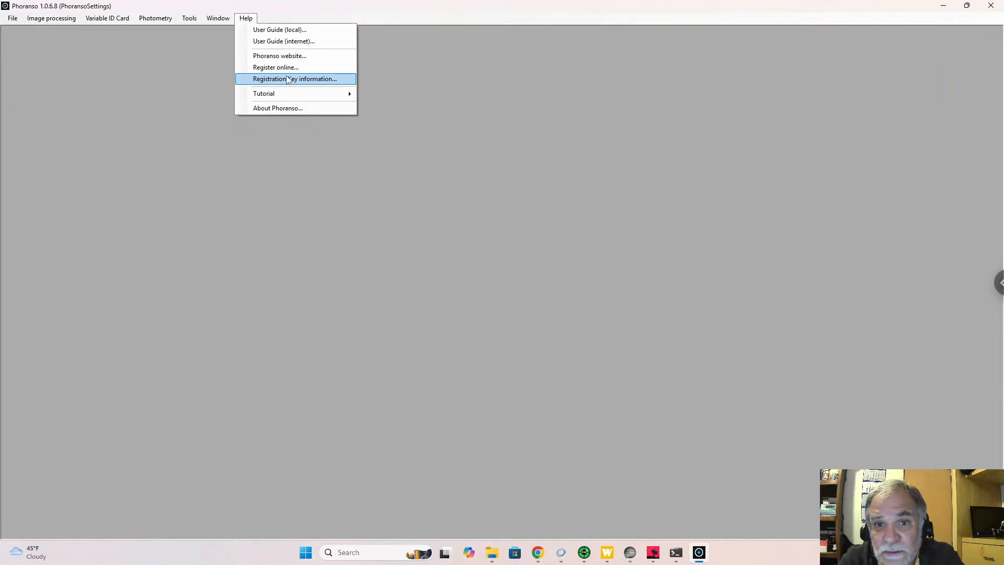
click(220, 21)
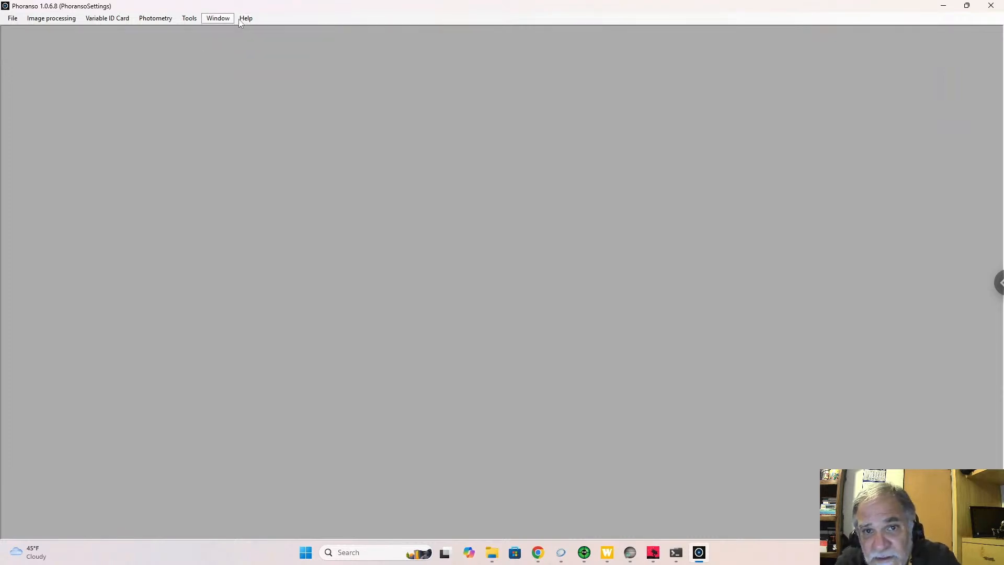
click(246, 20)
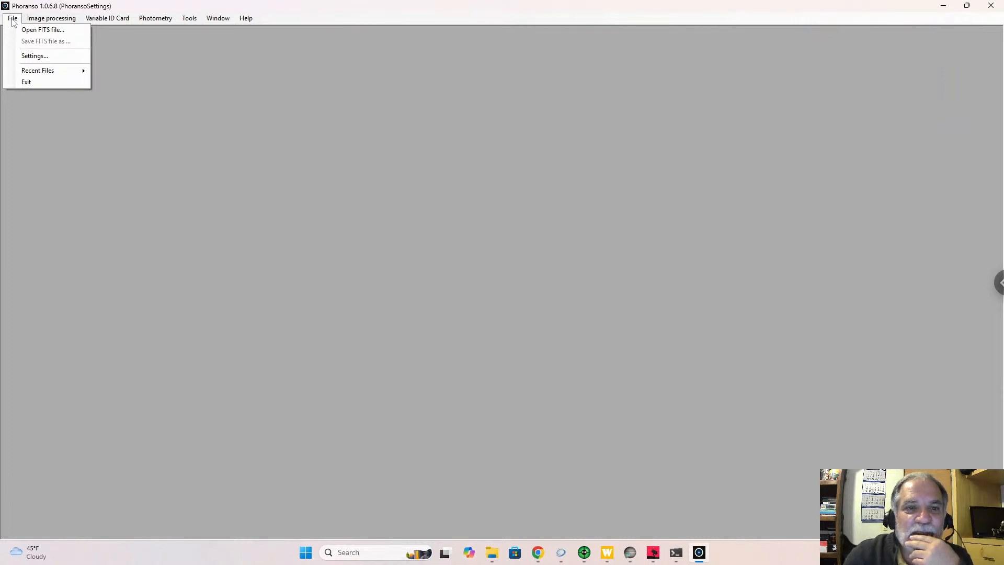
Step: Review the astrometric solver, catalog and default value settings, and close the Settings window unchanged
click(36, 57)
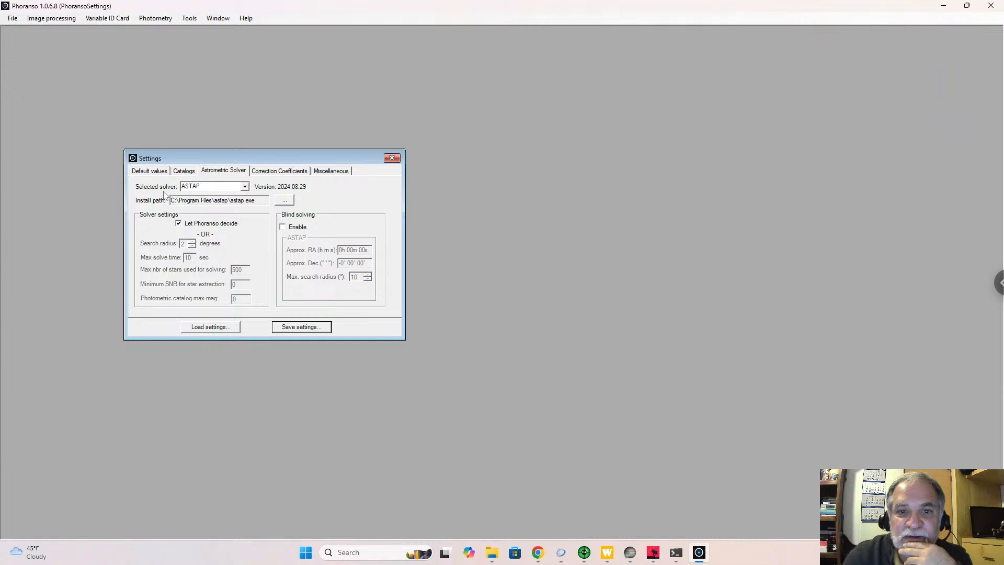
click(184, 172)
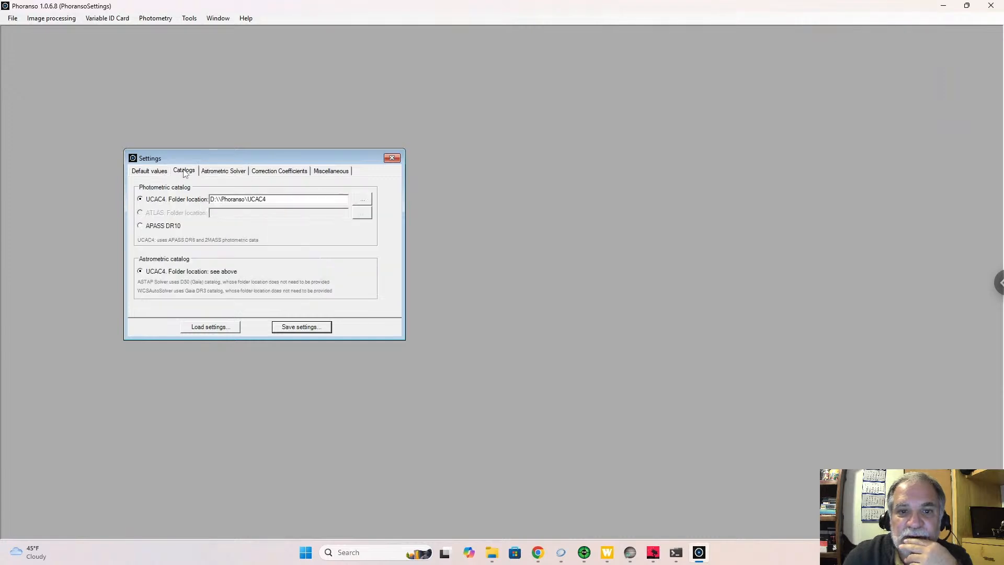
click(151, 172)
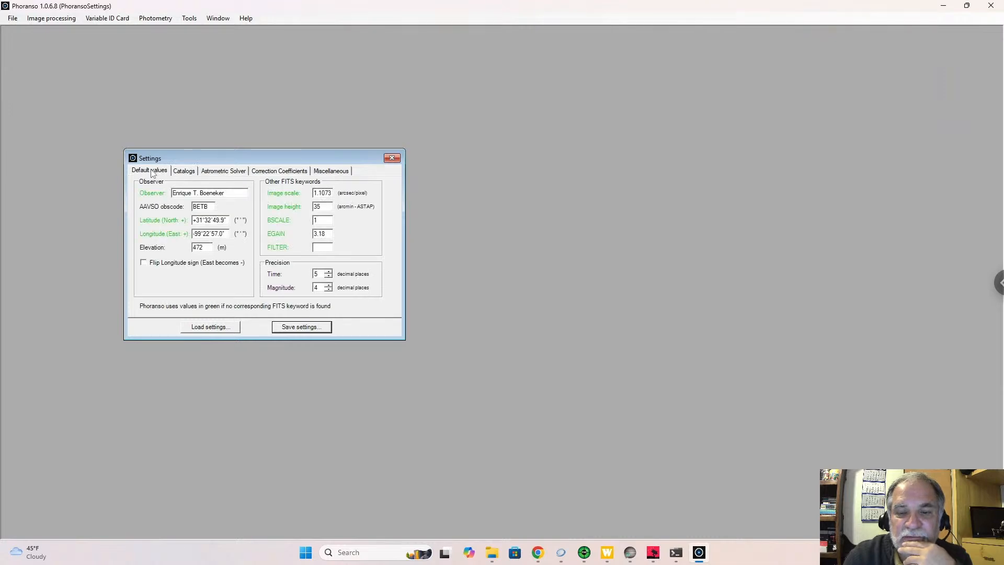
click(392, 158)
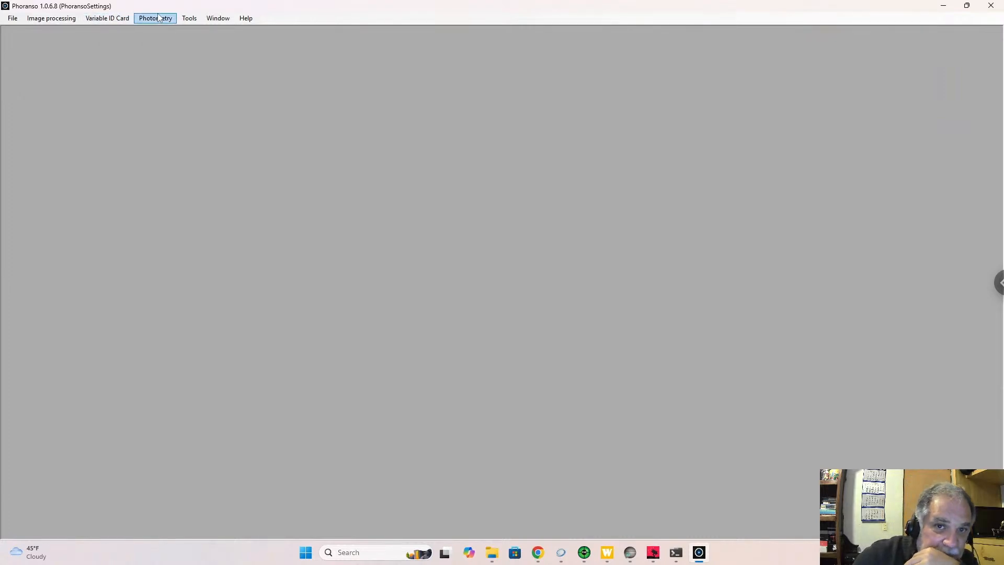
click(120, 20)
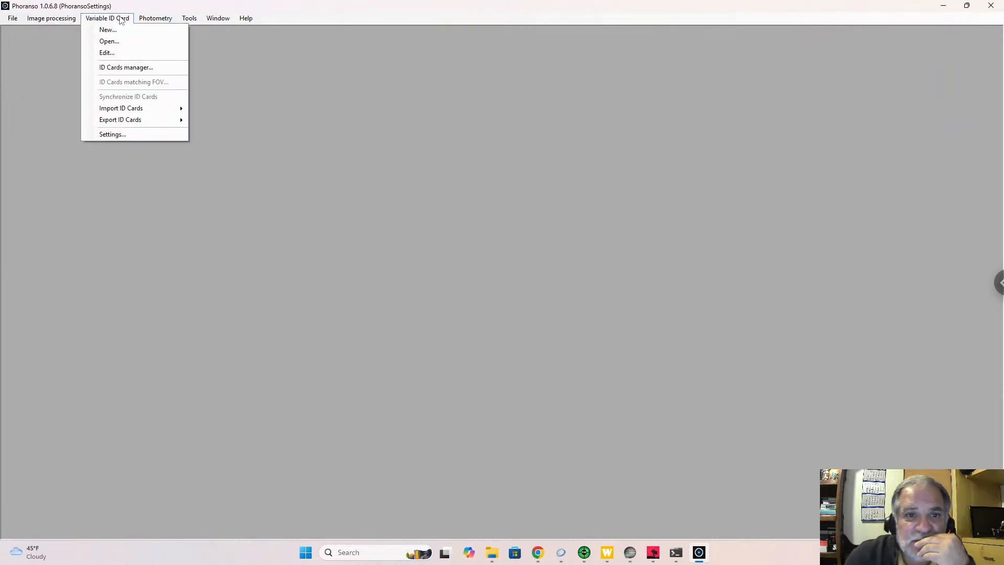
click(108, 52)
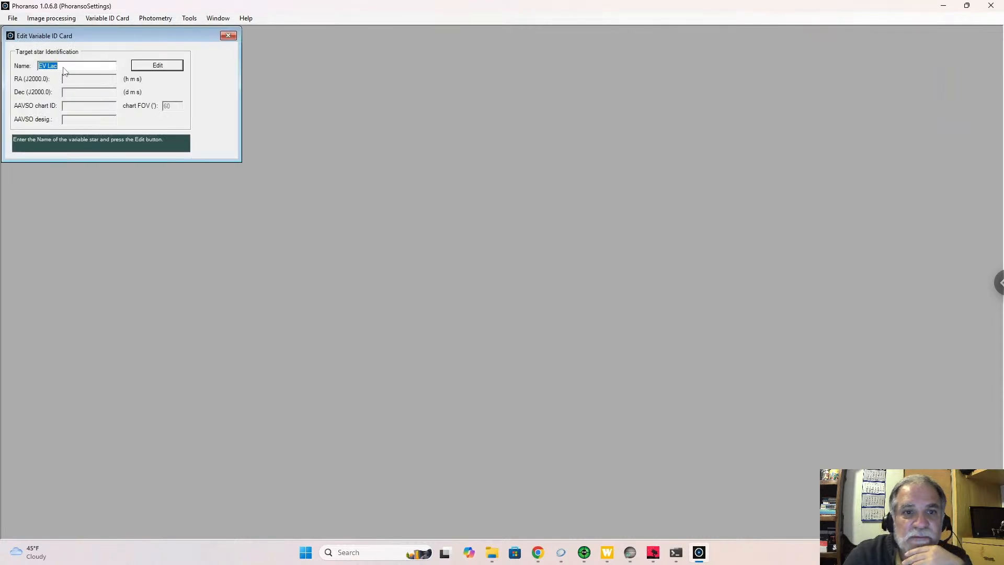
text(SZ)
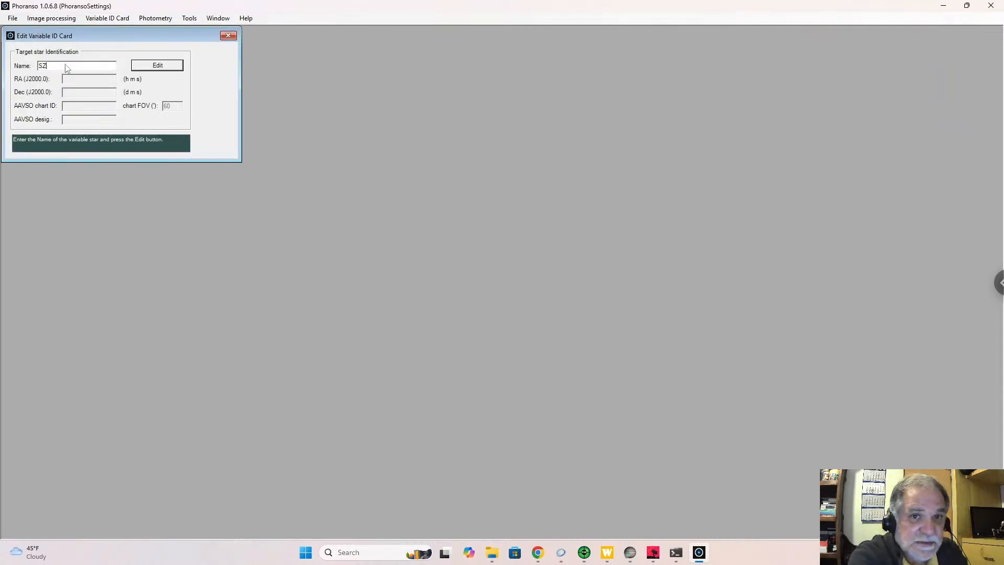
text( Lyn)
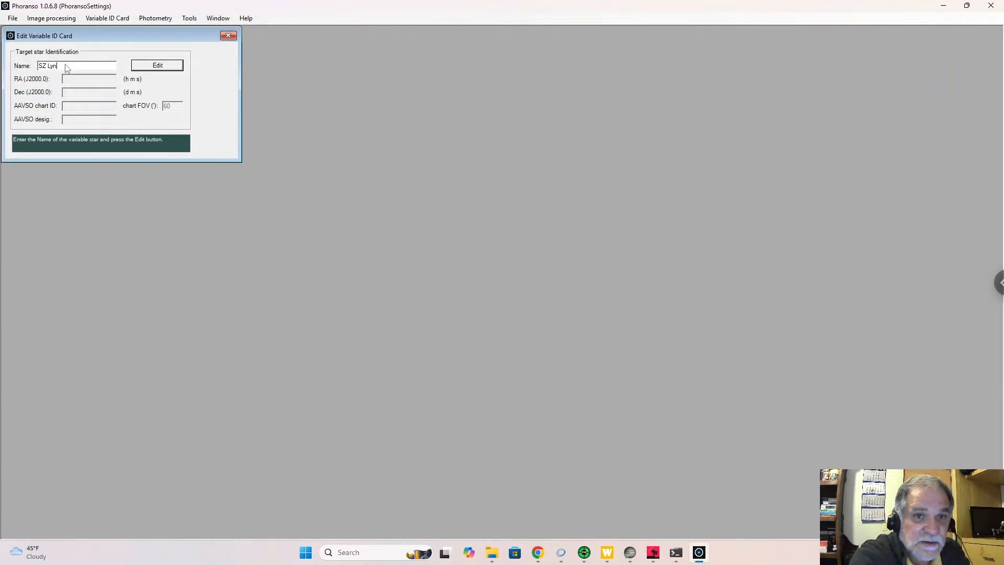
click(169, 68)
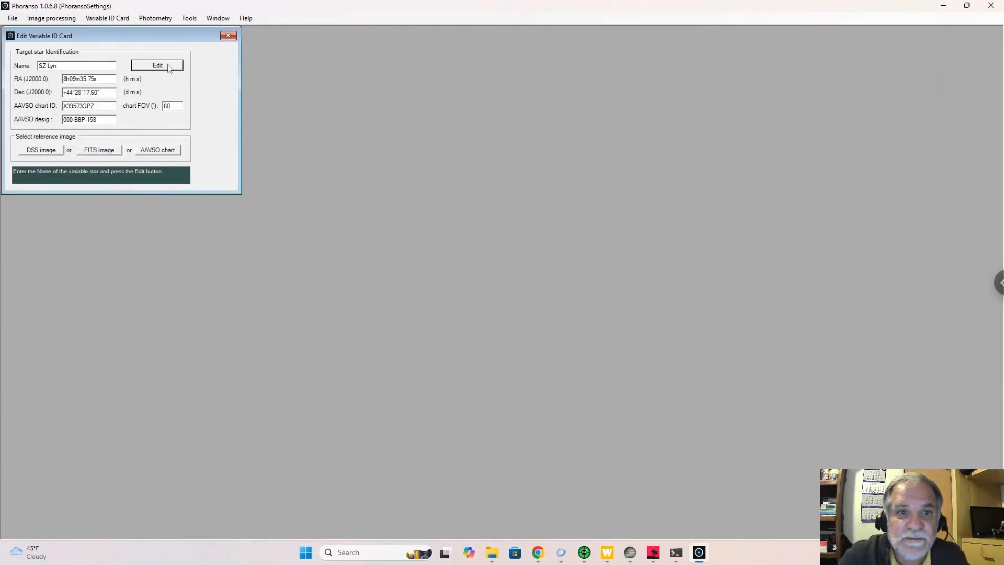
Step: Test solving the LIGHT0104 V FITS image from the SZ_Lyn 2025-02-19 LIGHT folder as the card's reference image, and close the card without saving
click(102, 151)
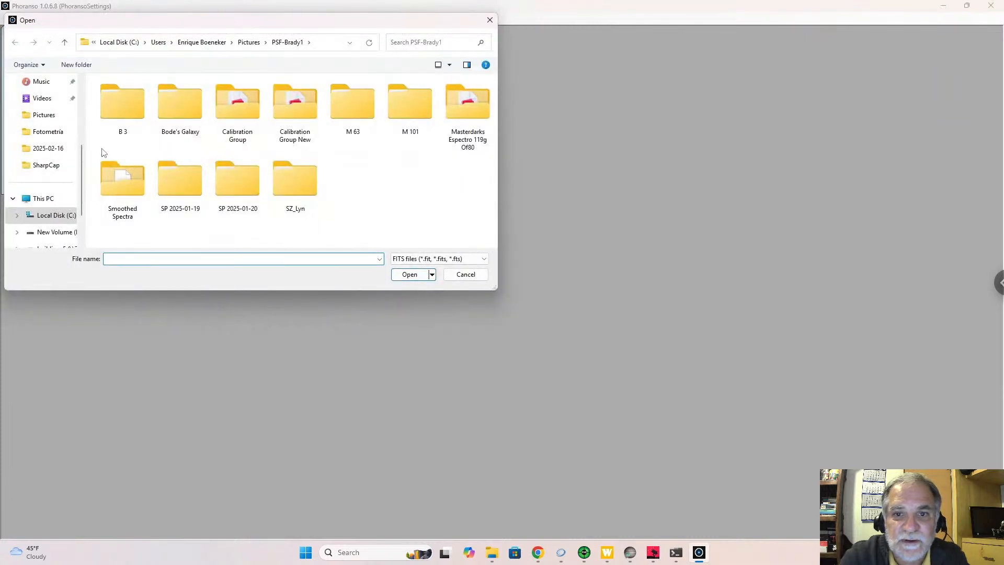
double_click(286, 170)
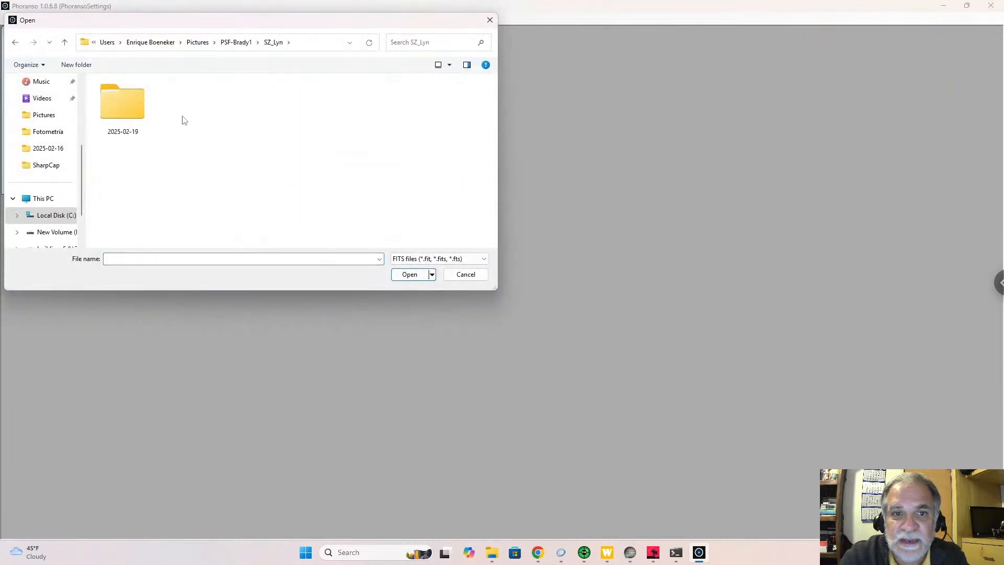
double_click(113, 114)
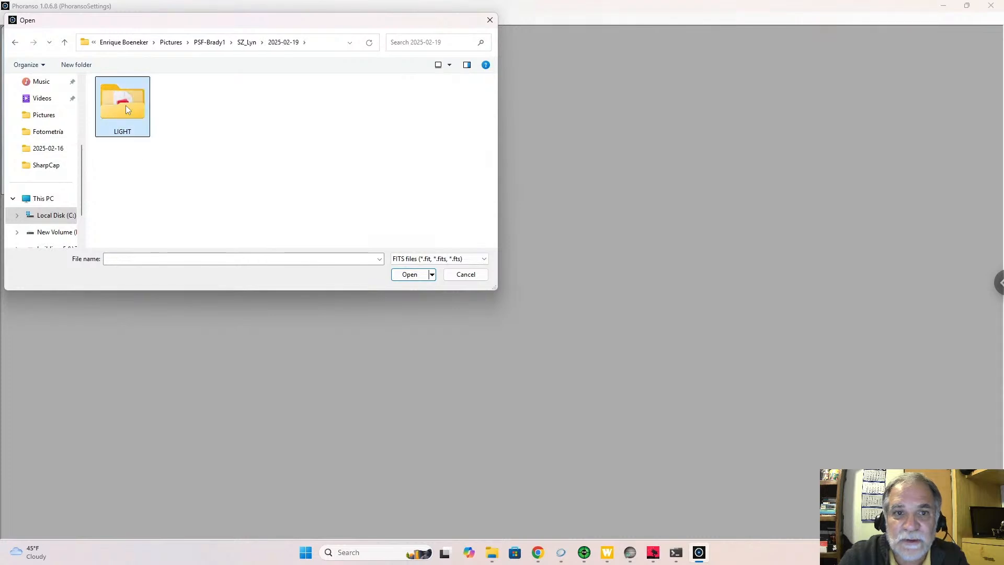
double_click(126, 105)
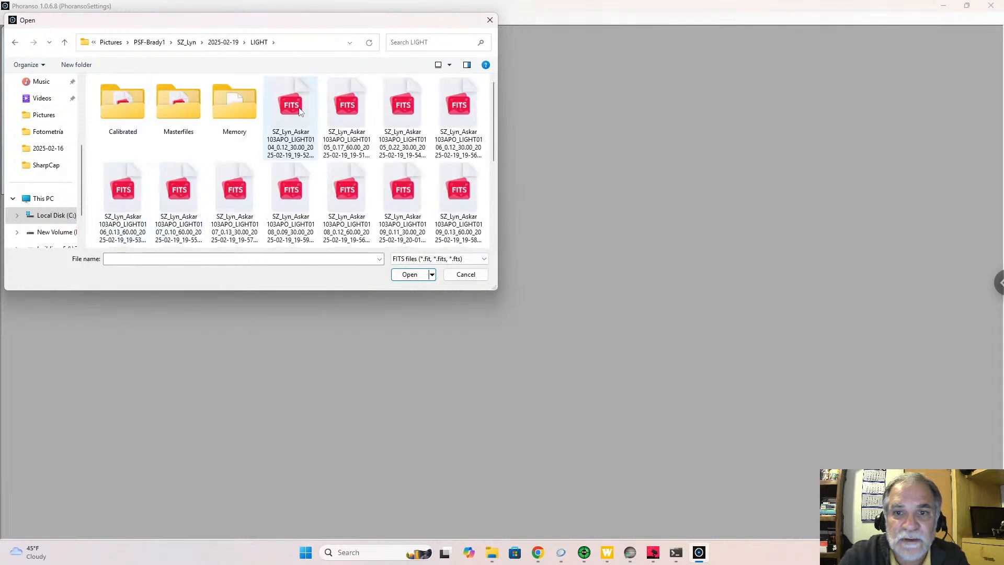
click(303, 126)
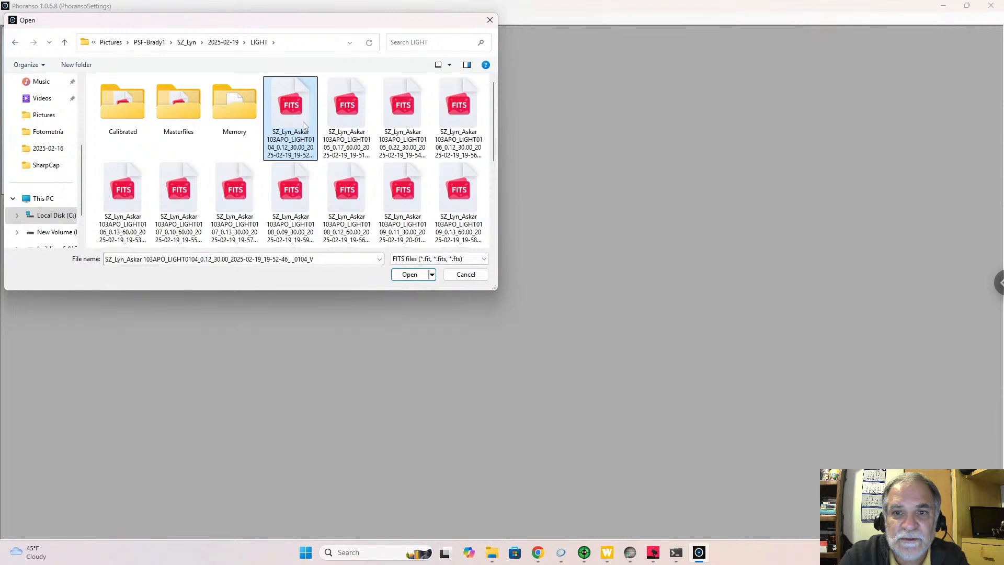
click(409, 274)
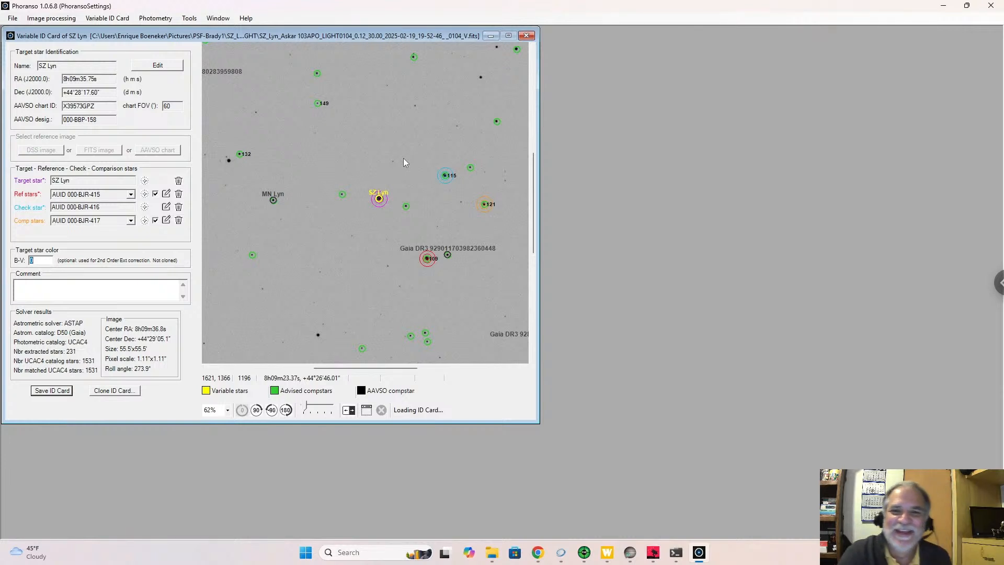
click(526, 36)
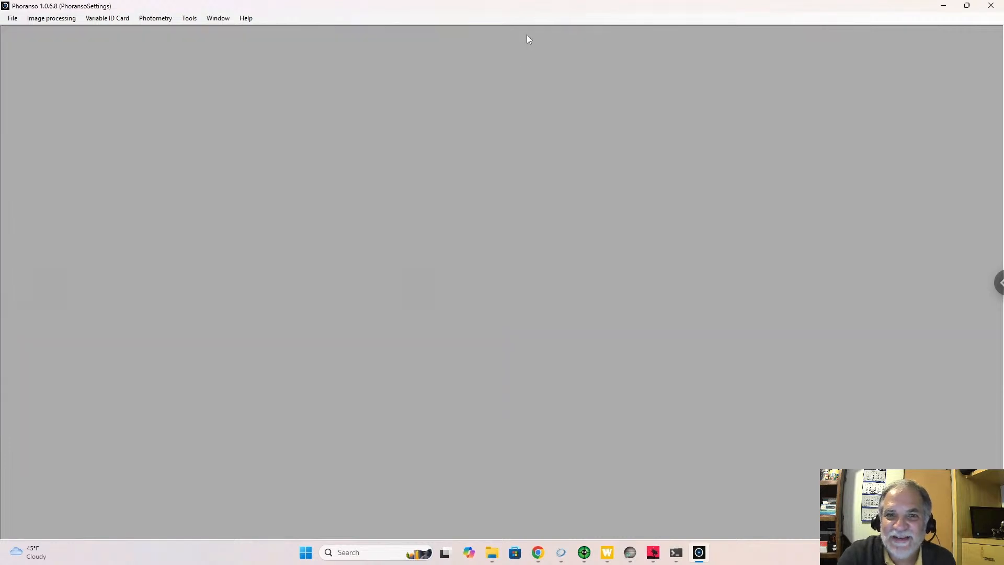
Step: Clean the photometric memory of the SZ_Lyn 2025-02-19 LIGHT folder
click(158, 20)
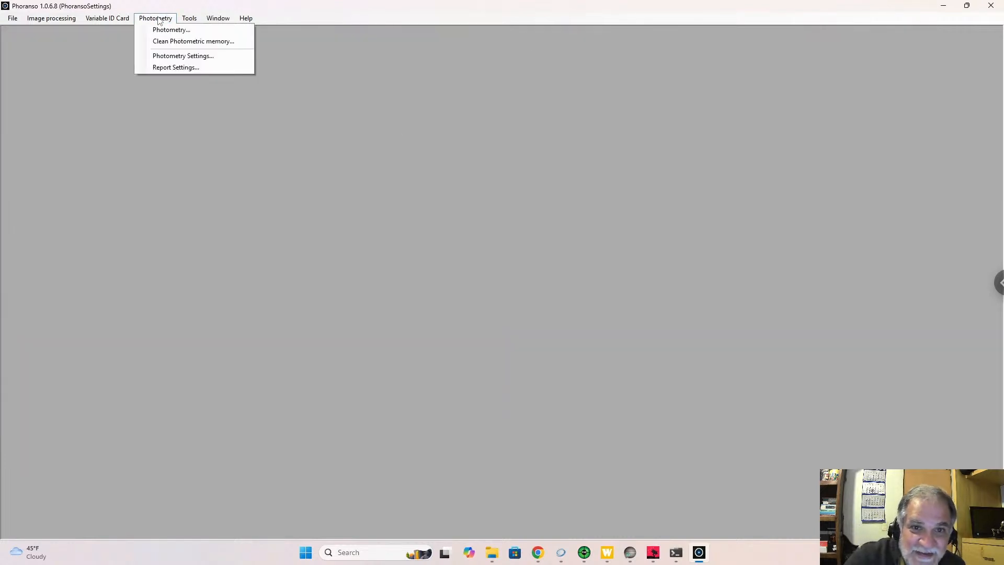
click(172, 42)
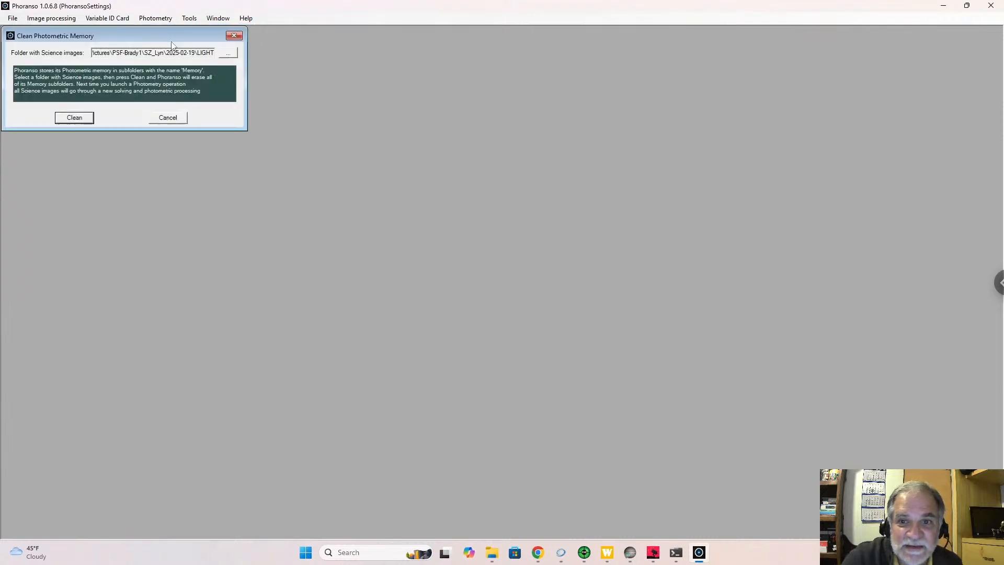
click(79, 117)
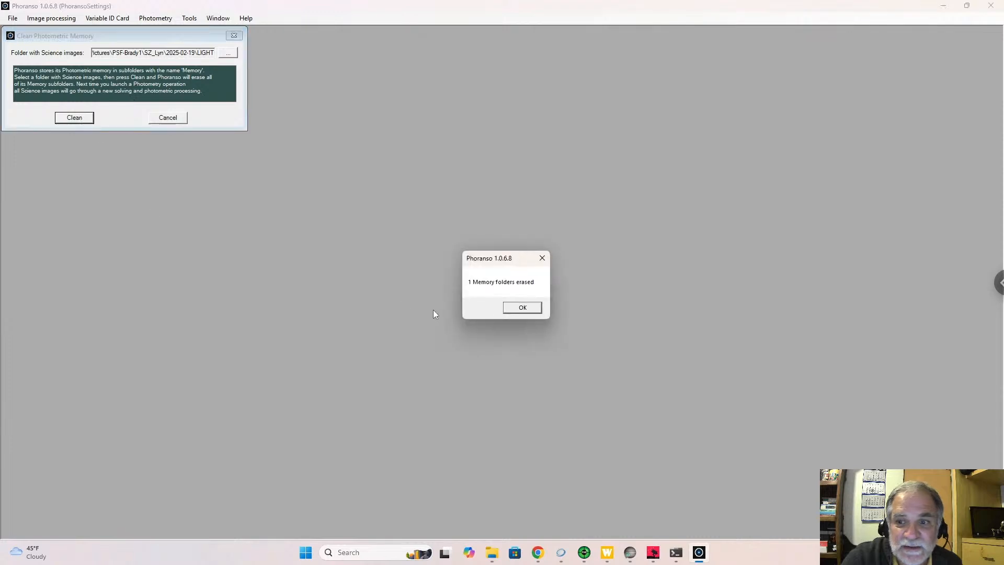
click(522, 308)
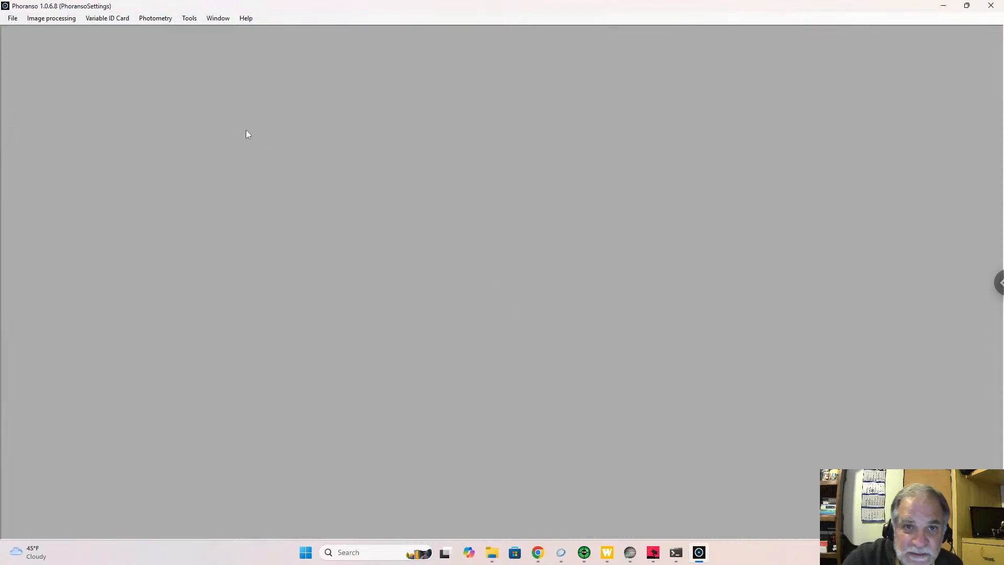
Step: Delete the Calibrated and Masterfiles folders and the two Phoranso photometry logs from the SZ_Lyn 2025-02-19 LIGHT folder
click(491, 552)
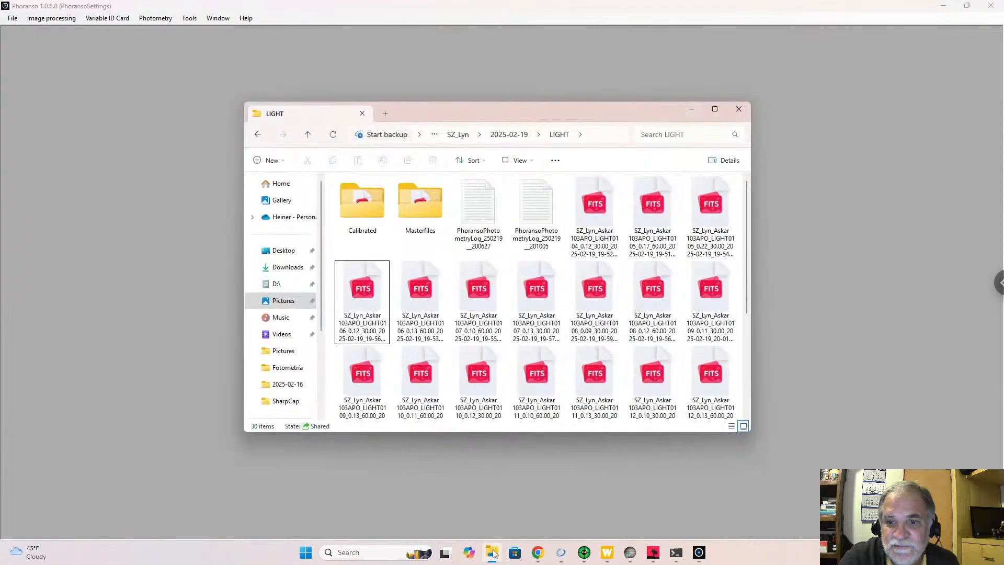
click(362, 205)
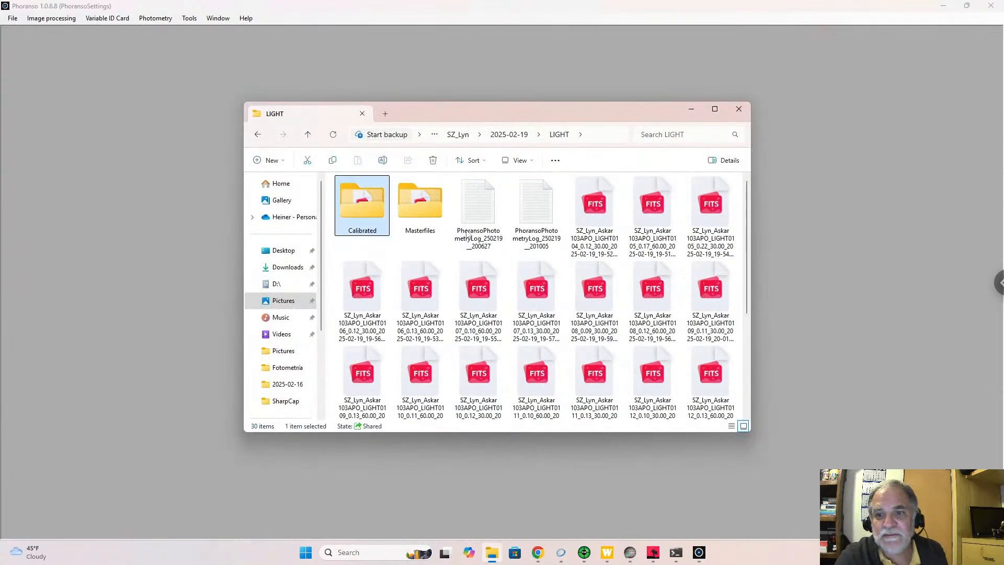
shift+click(539, 216)
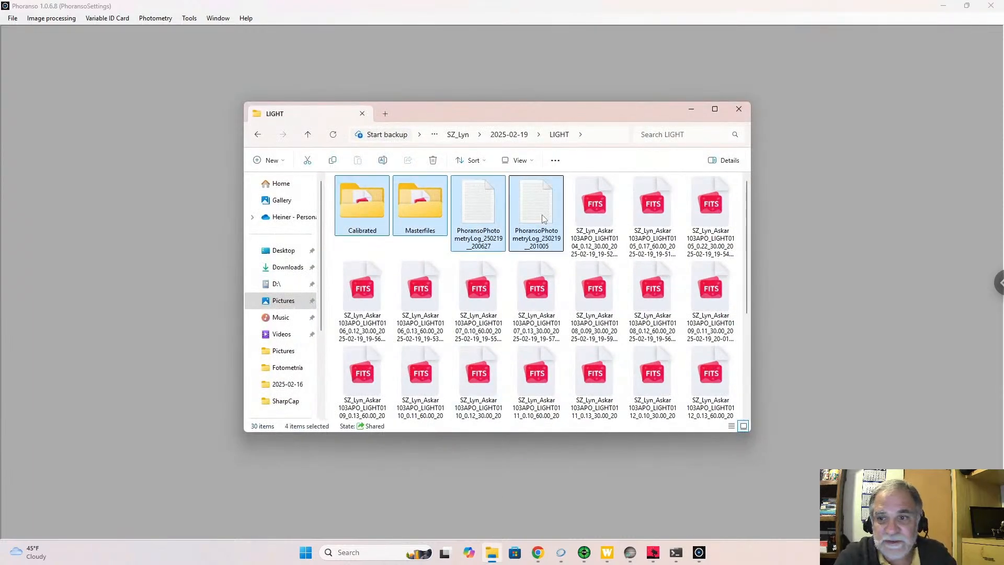
click(433, 161)
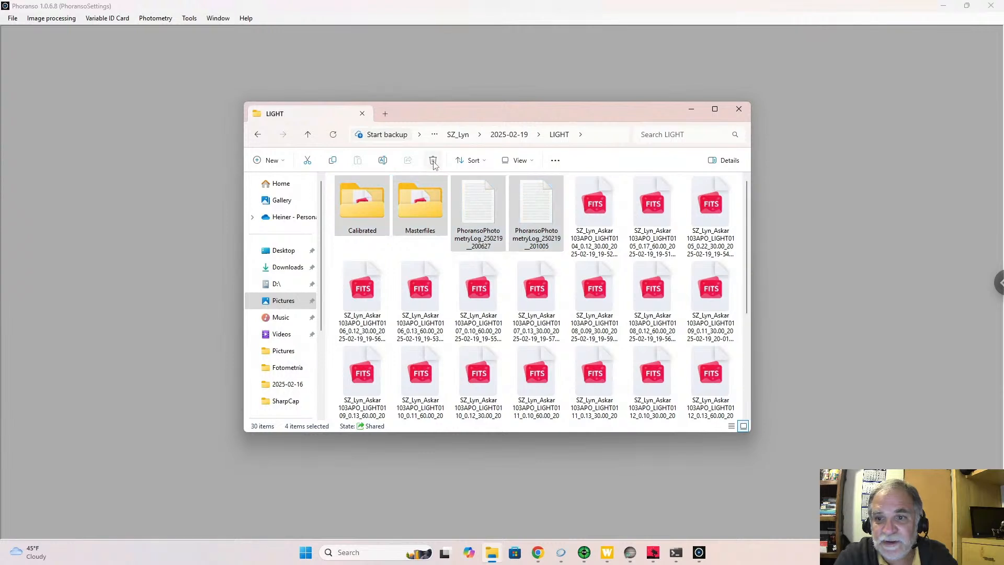
Step: Check the contents of the SZ_Lyn, 2025-02-19 and LIGHT folders, and minimize the file window
click(524, 135)
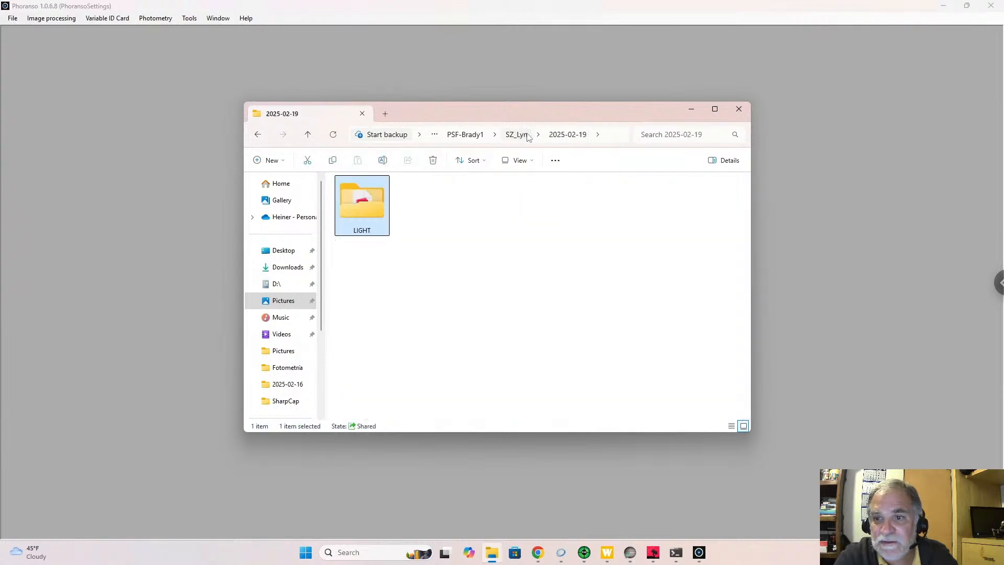
click(512, 136)
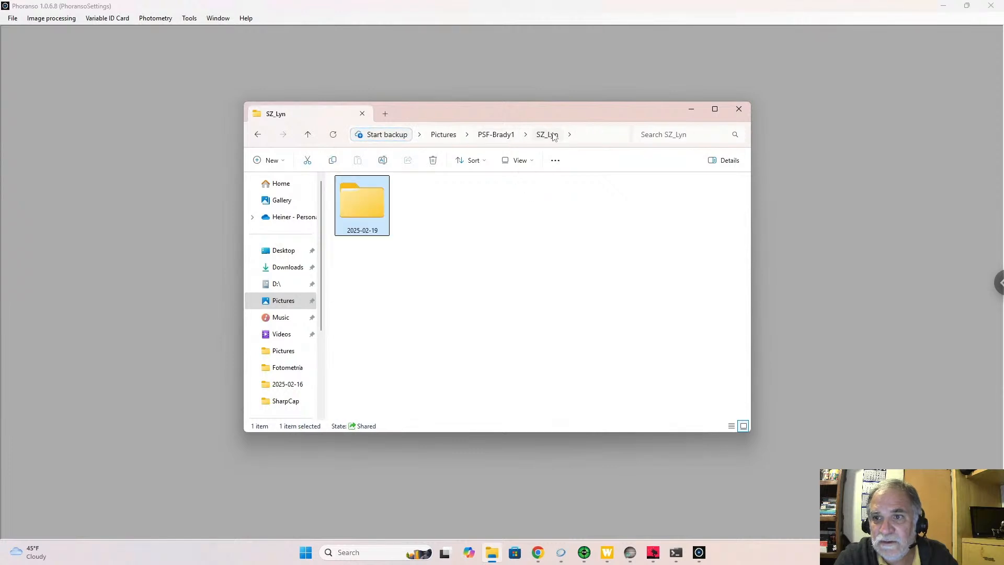
double_click(365, 199)
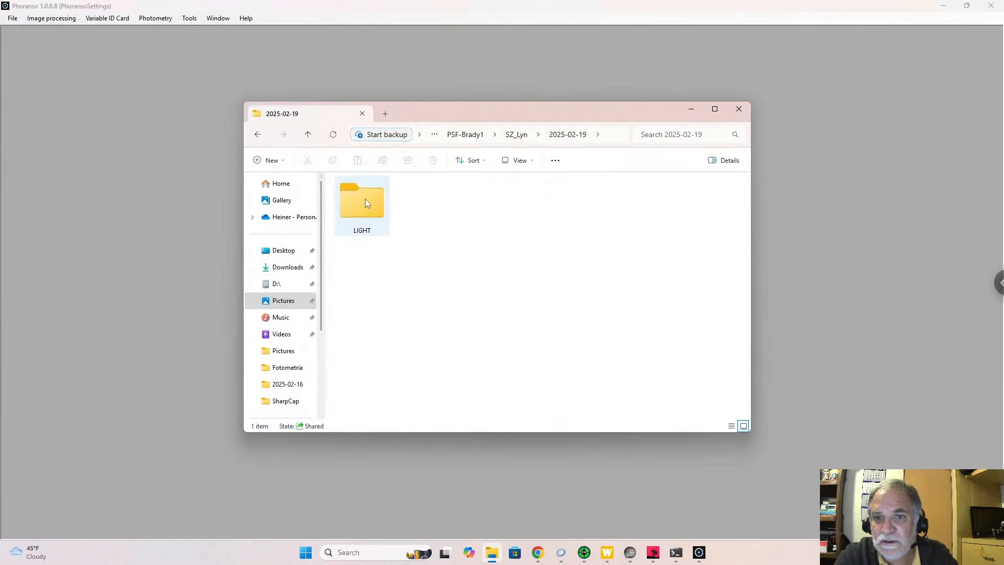
double_click(365, 202)
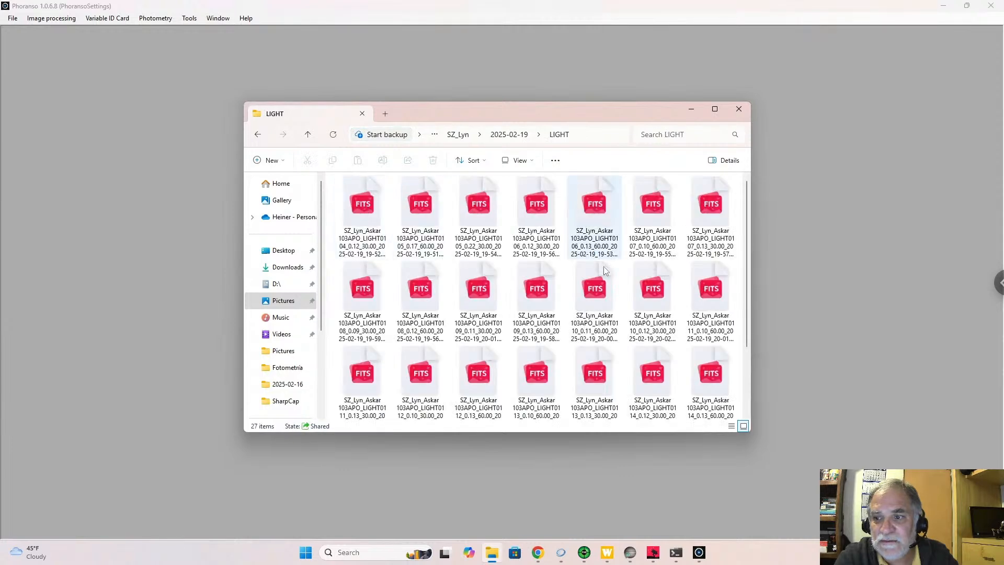
scroll(688, 377, down, 2)
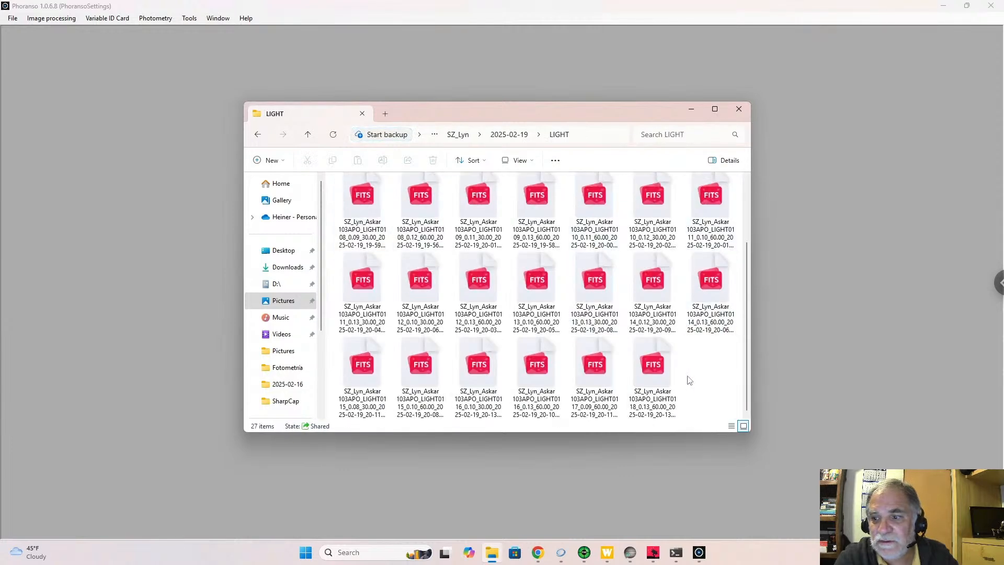
scroll(688, 380, up, 2)
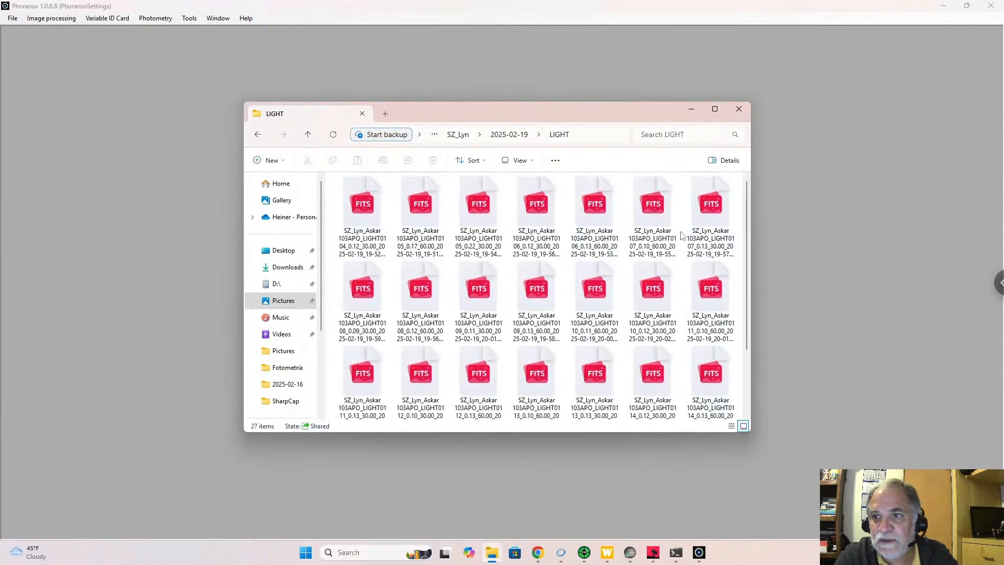
click(690, 114)
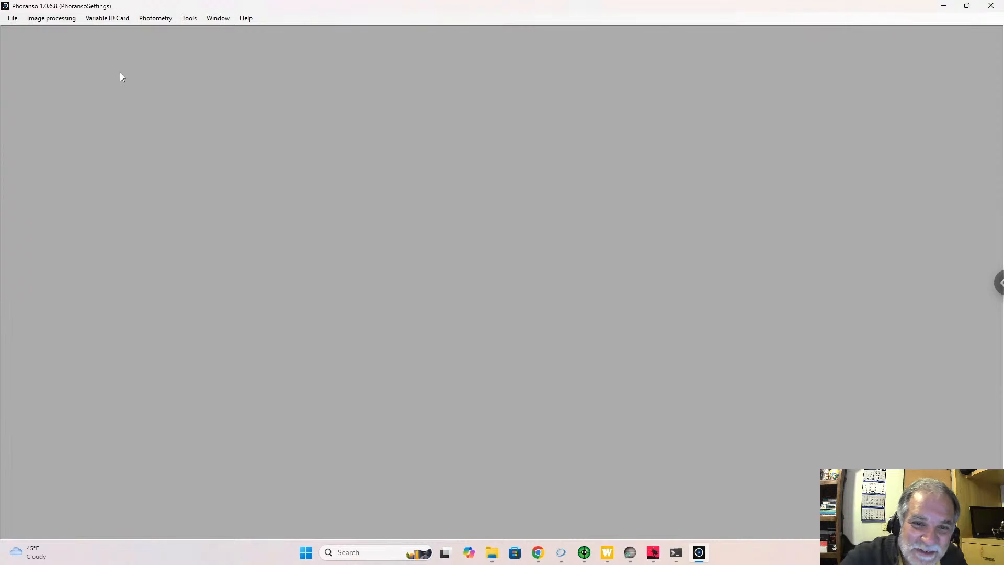
Step: Open live photometry, disable Calibrate Science images, and enable skipping image solving when solving info is present in the image
click(159, 19)
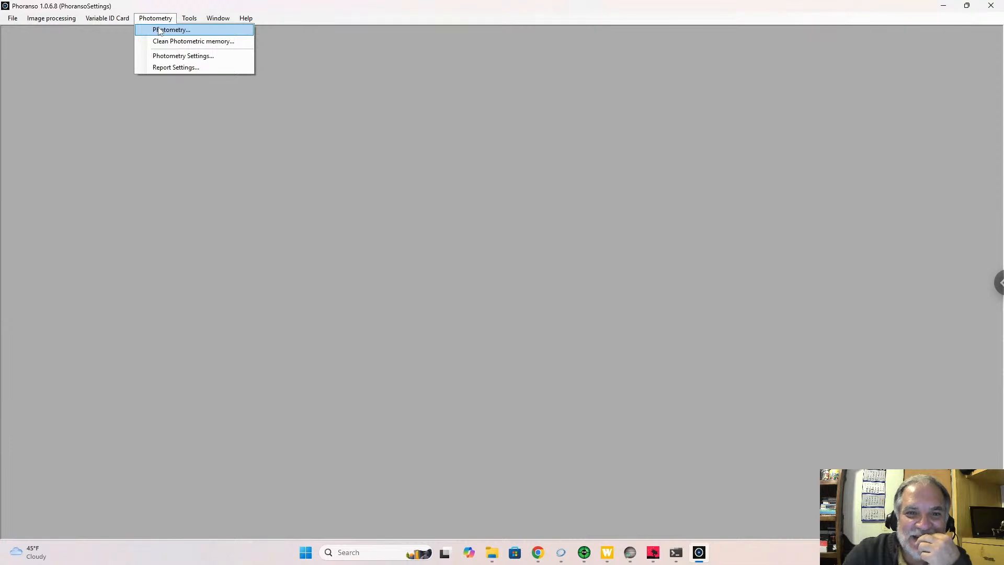
click(159, 31)
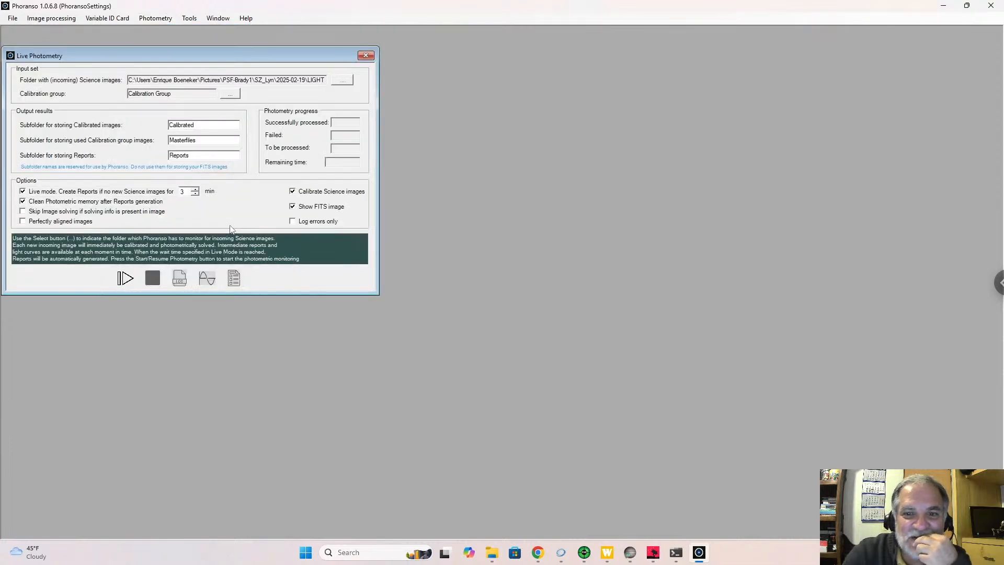
click(293, 191)
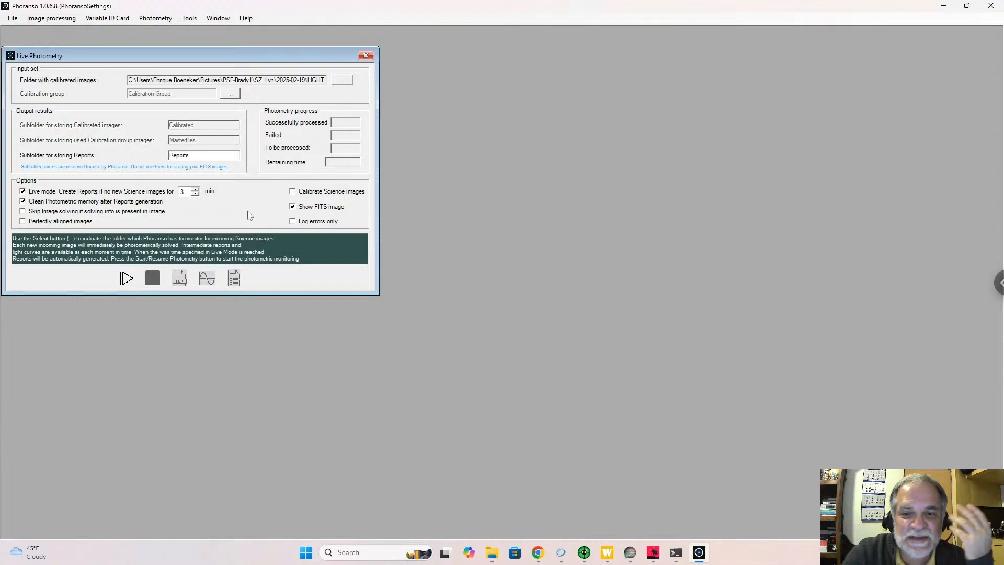
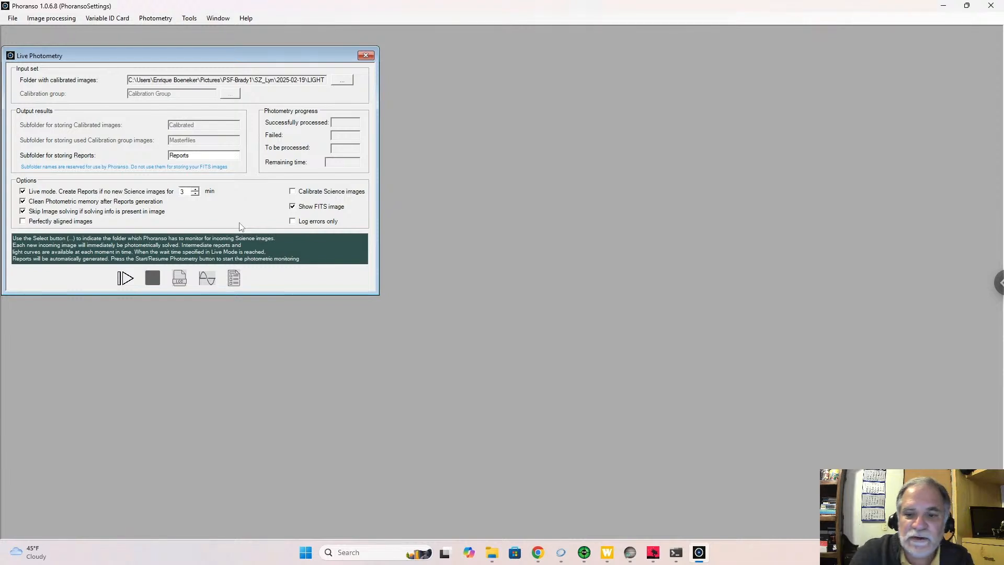
Step: Switch to N.I.N.A. and review the SZ_Lyn target's triggers, instructions and looping exposures in the sequencer, and collapse the target again
click(560, 552)
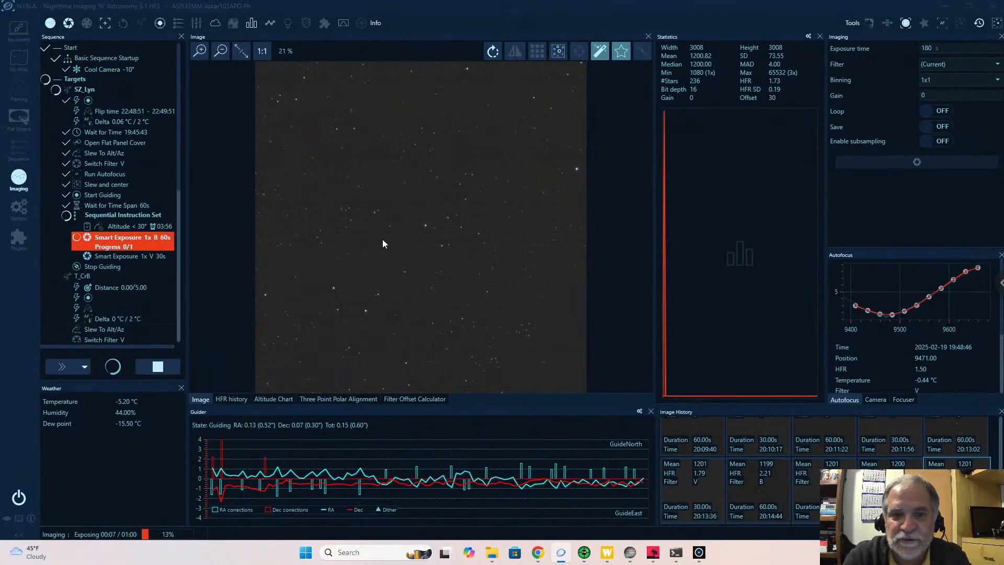
click(19, 149)
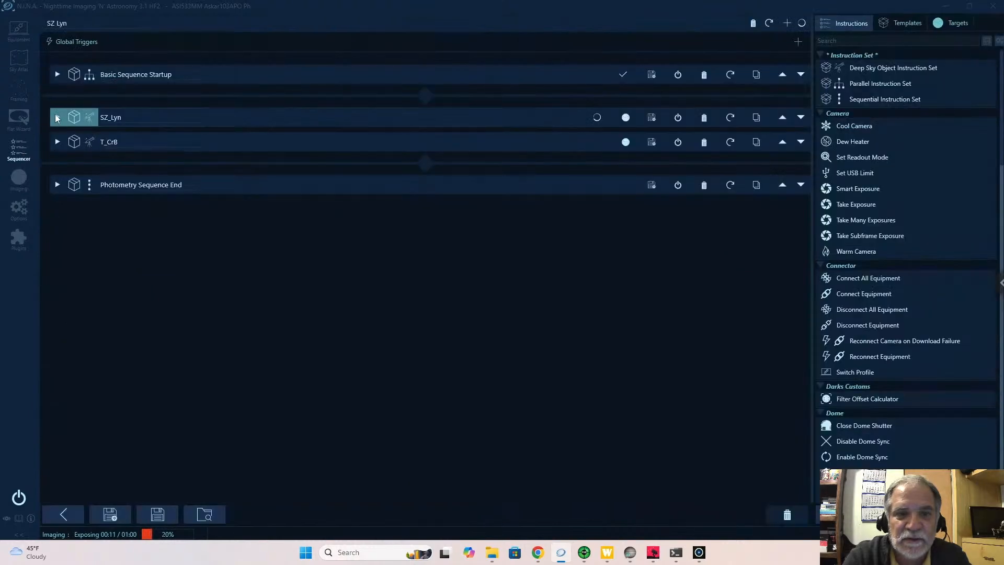
click(57, 118)
scroll(427, 353, down, 5)
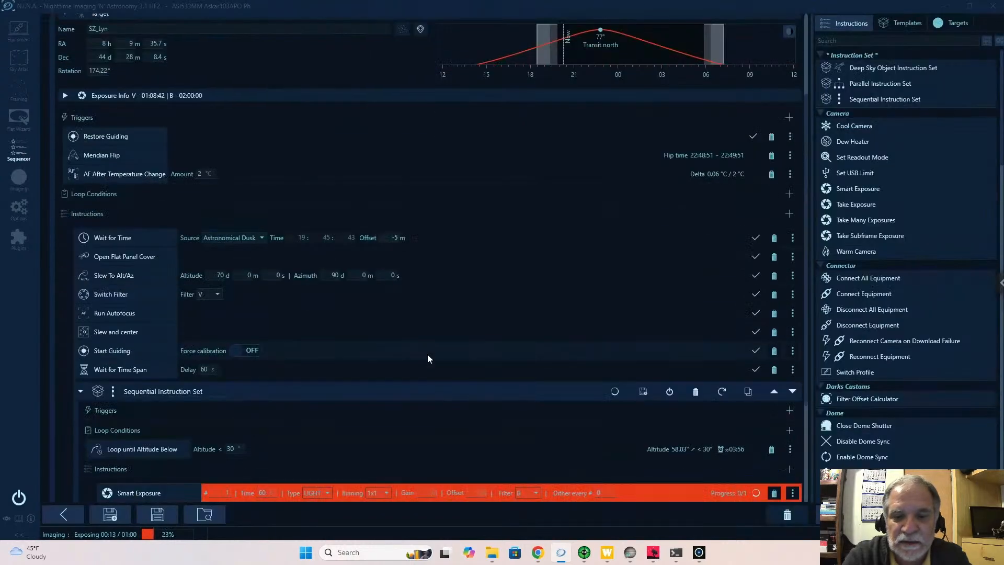
scroll(428, 353, down, 1)
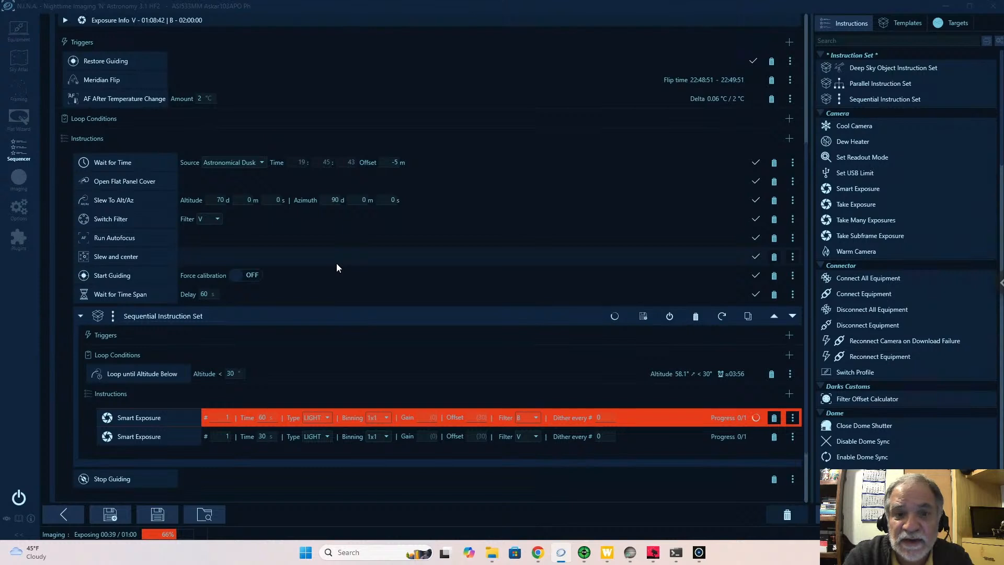
scroll(337, 267, up, 2)
scroll(337, 268, up, 4)
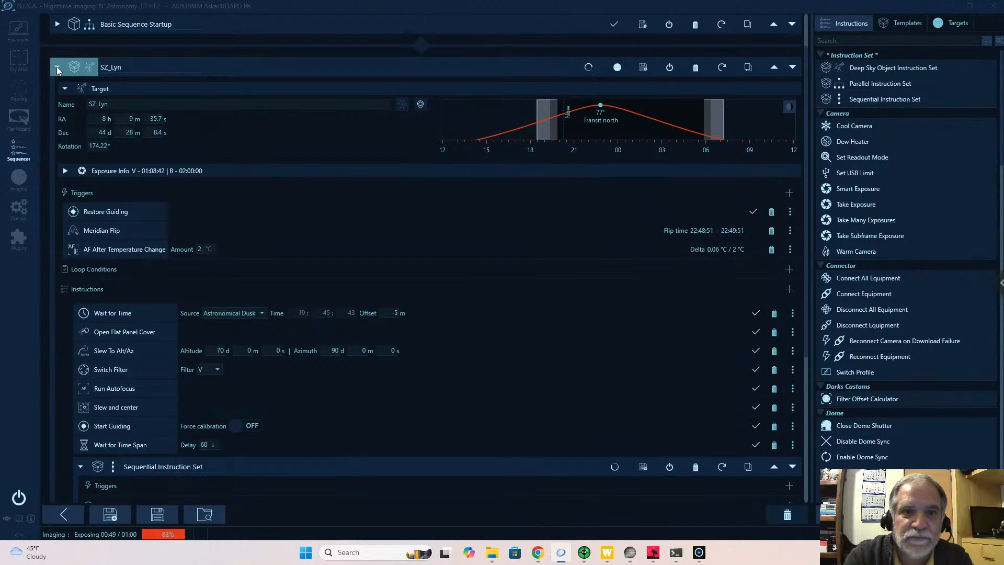
click(57, 68)
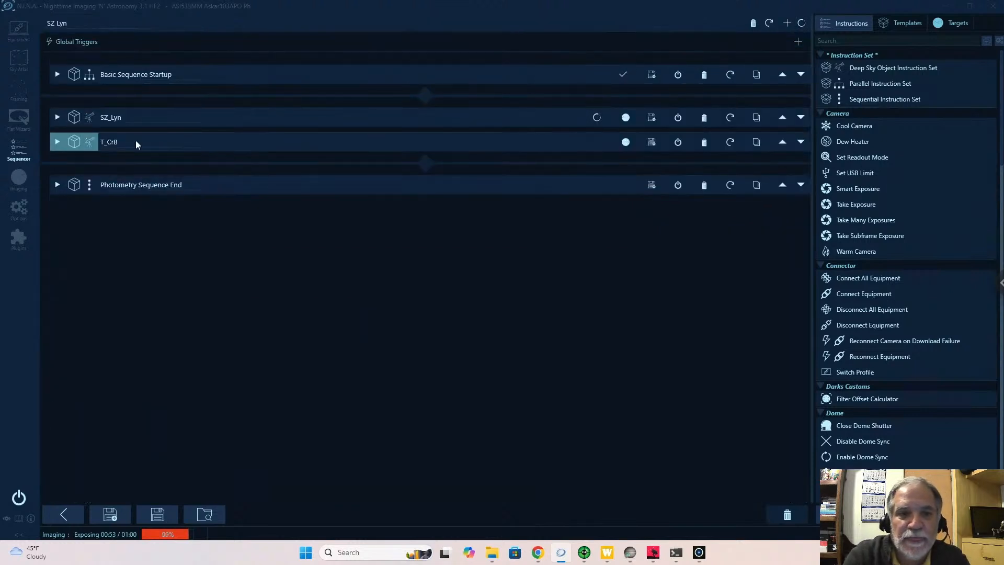
Step: Zoom into the captured image in the imaging view to examine the bright central star and its neighbouring stars
click(18, 181)
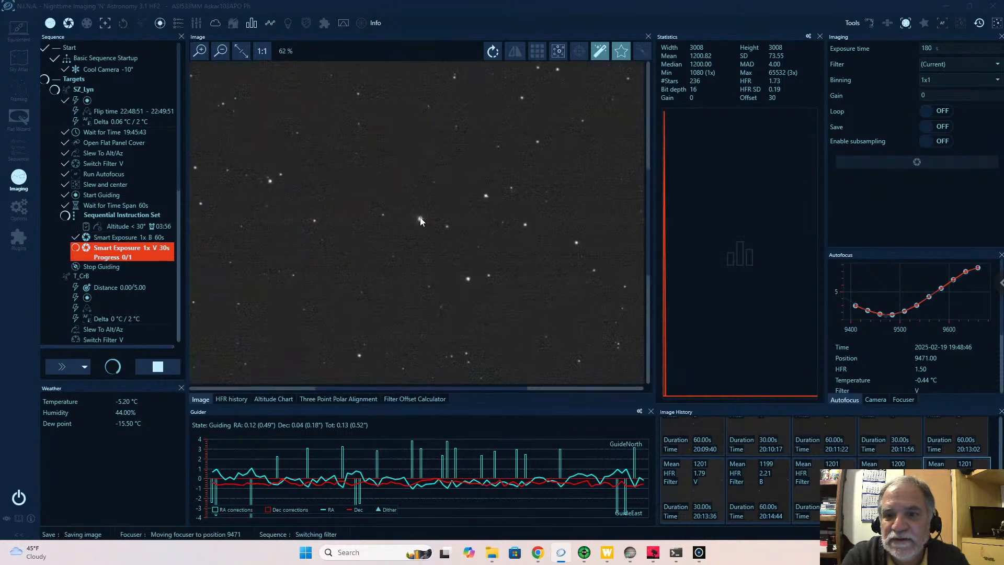
scroll(419, 219, up, 5)
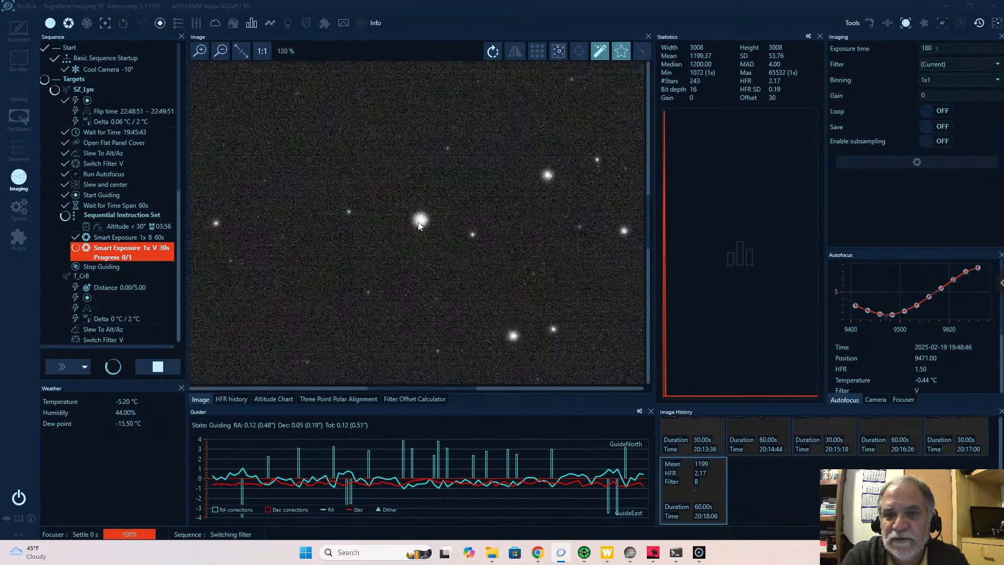
right_click(419, 222)
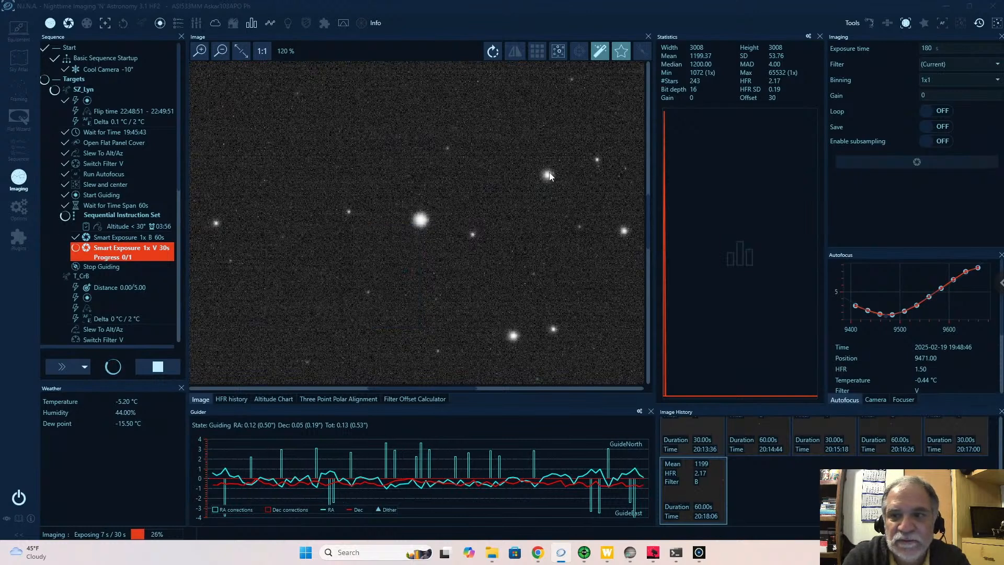
mouse_move(549, 176)
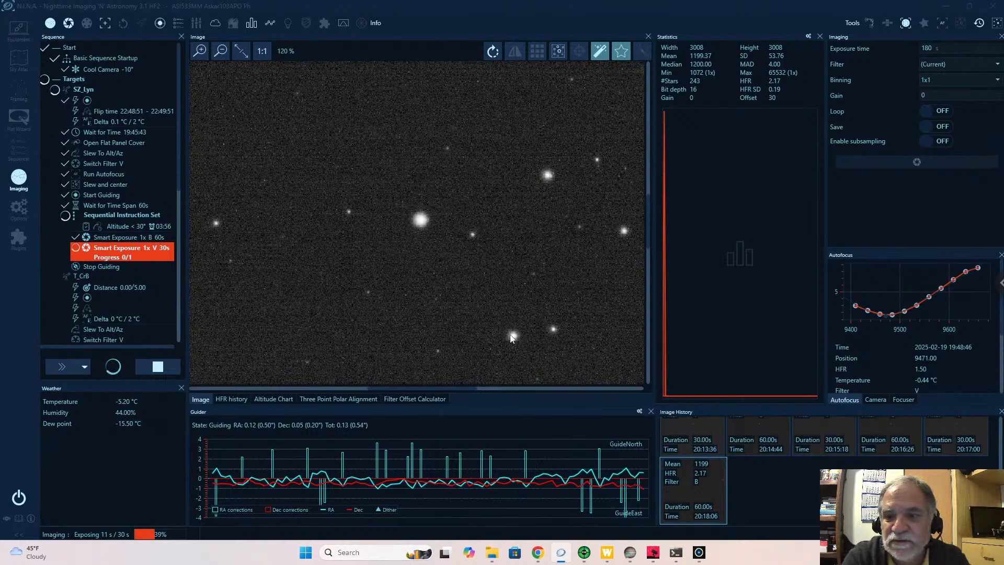
mouse_move(511, 338)
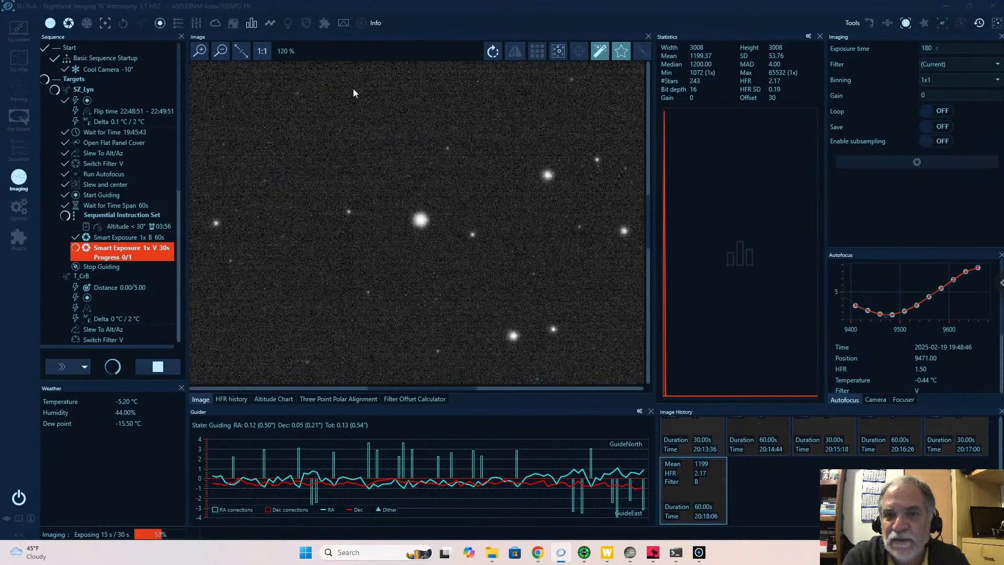
Step: Plate solve the captured image, close the solving results, and fit the whole image in the view
click(558, 51)
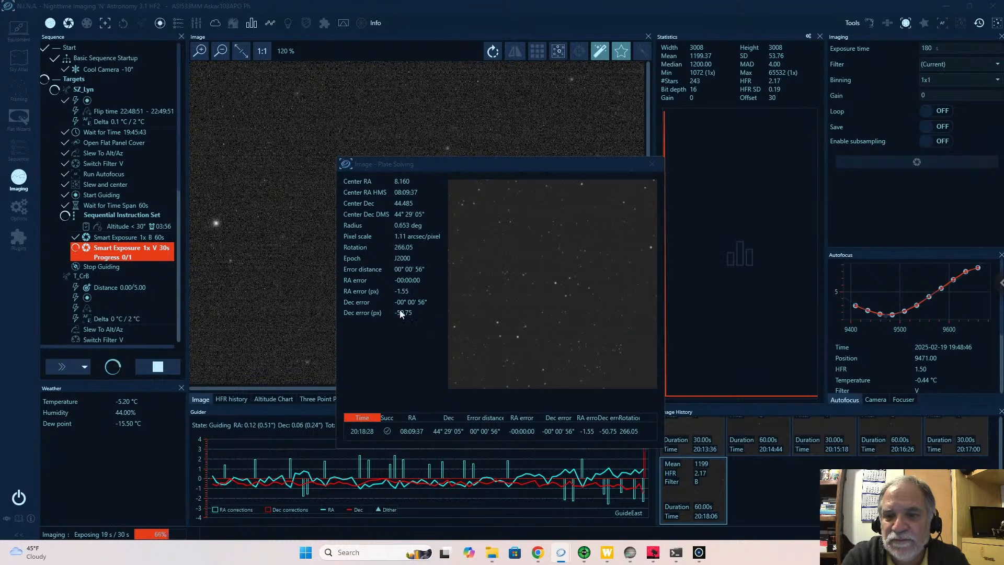
drag(474, 167, 419, 156)
click(597, 153)
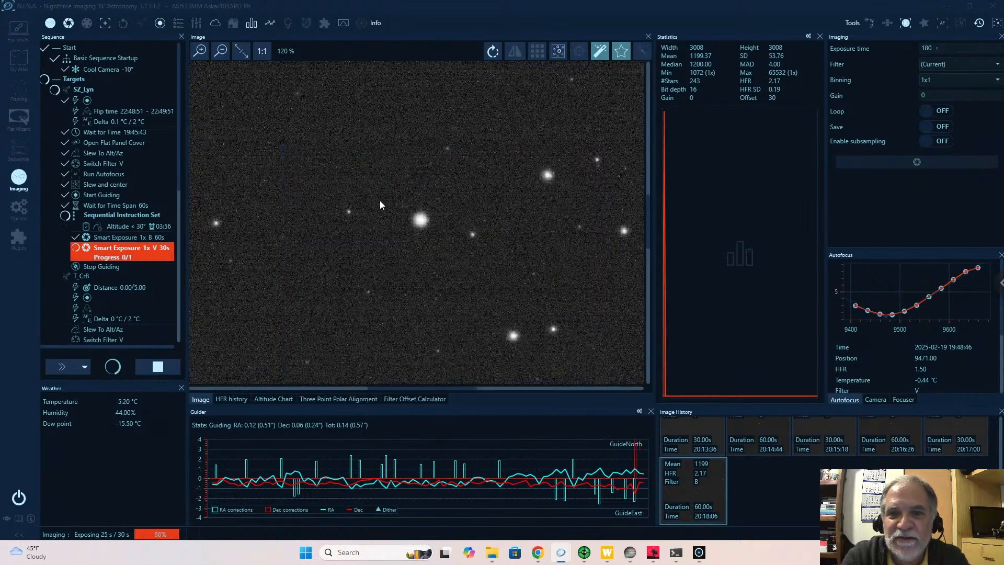
click(241, 51)
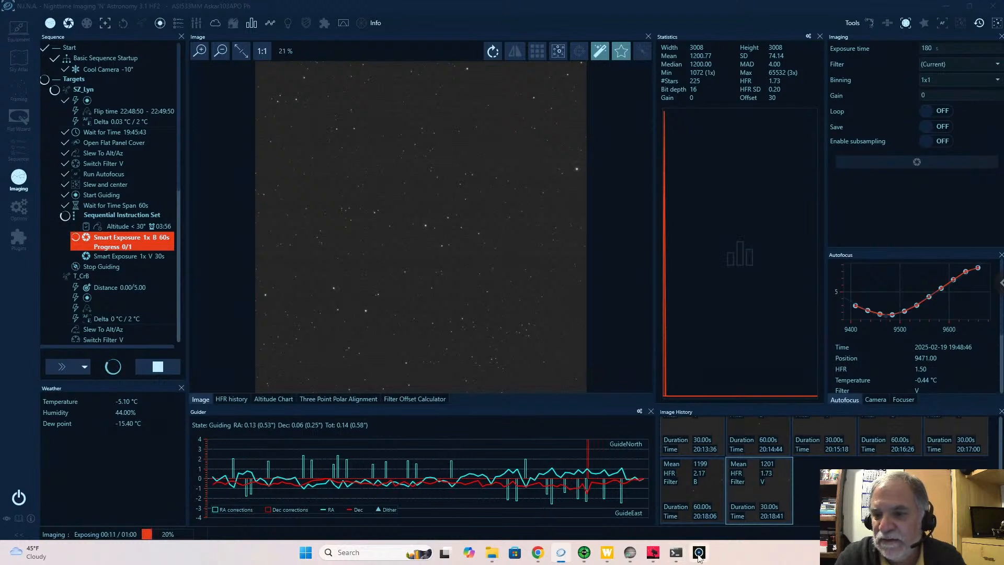
Step: Switch to Phoranso, open the 30-second LIGHT0105 V image from SZ_Lyn's LIGHT folder in ASIFitsView, and show its FITS header
click(698, 554)
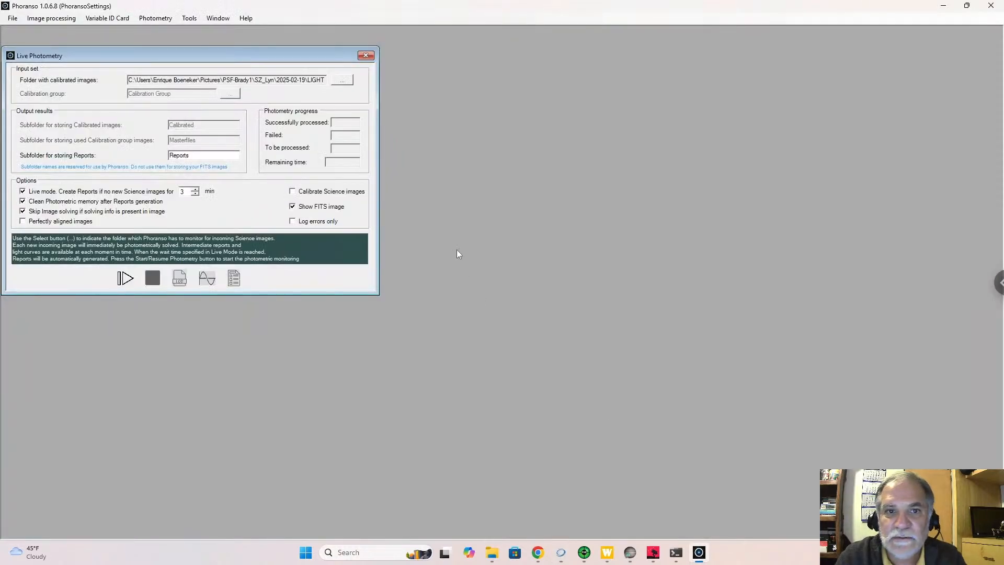
drag(168, 58, 204, 51)
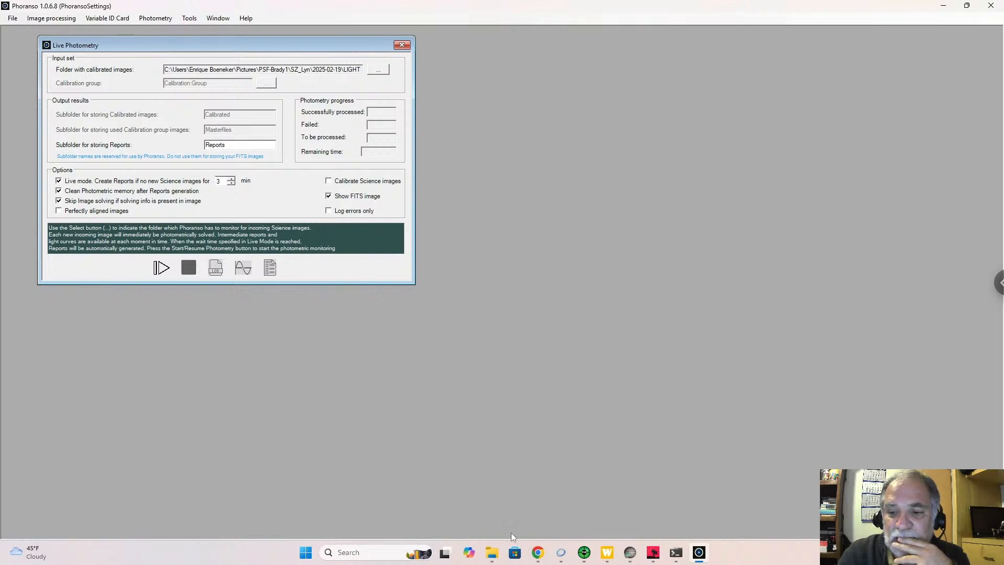
click(491, 552)
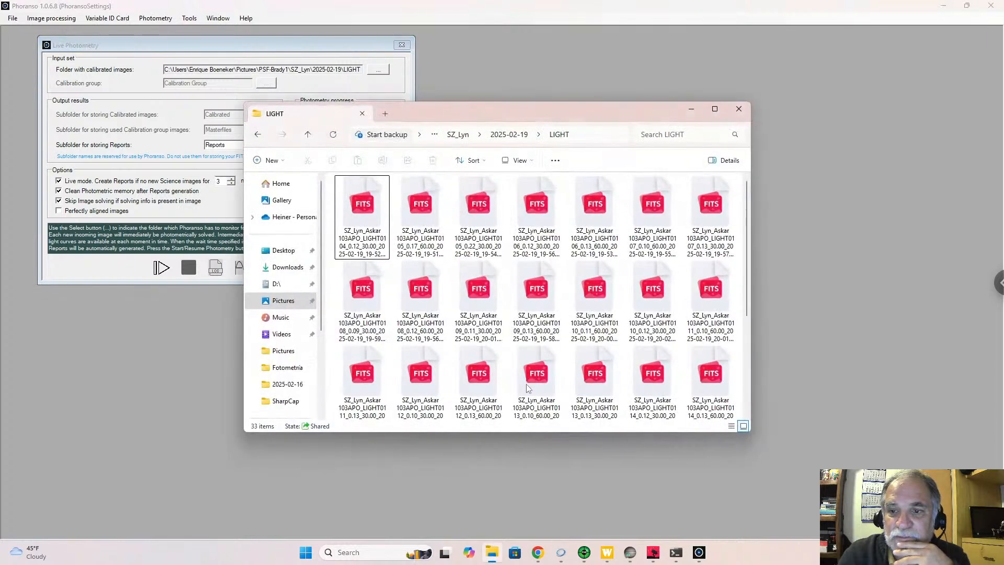
click(484, 219)
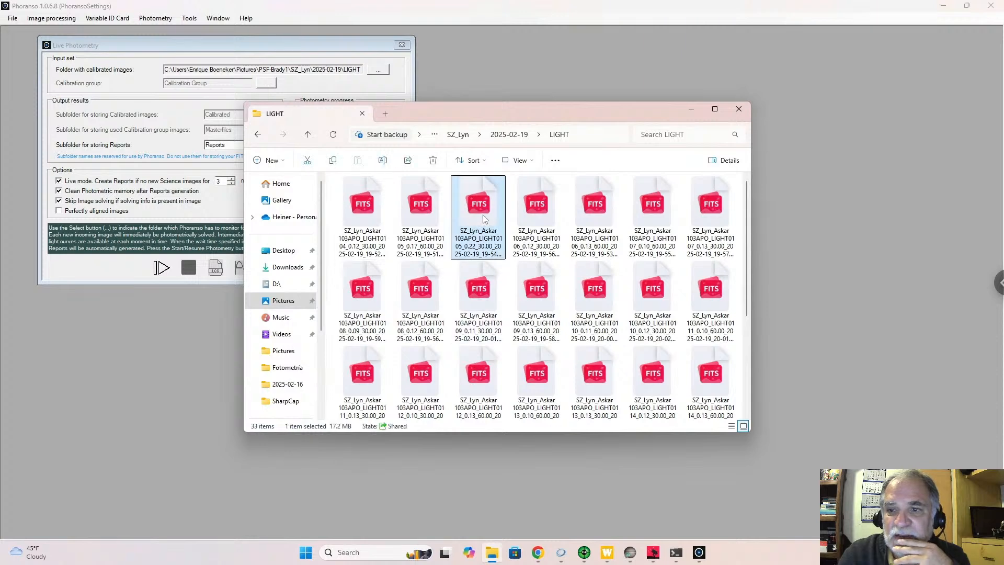
double_click(484, 219)
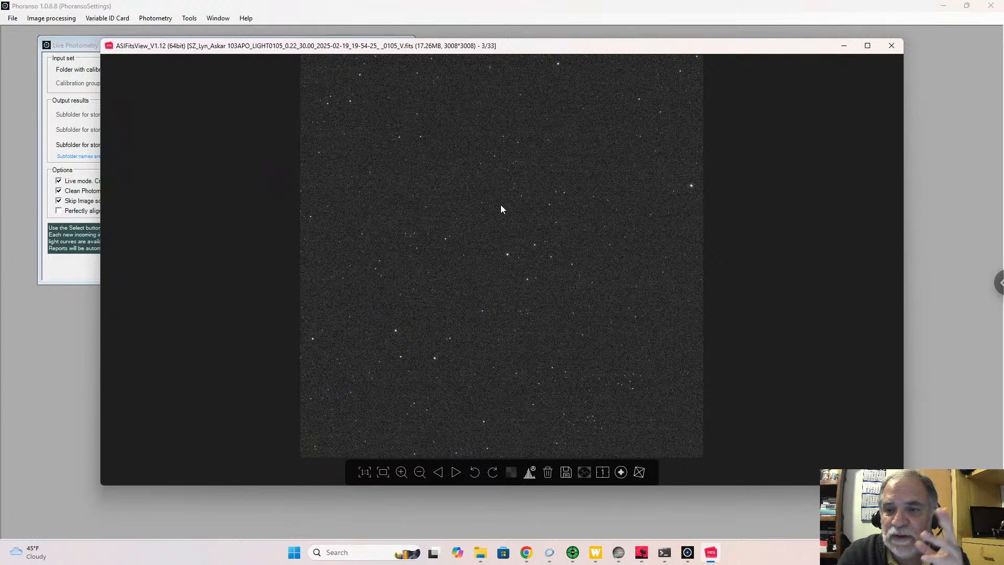
right_click(501, 205)
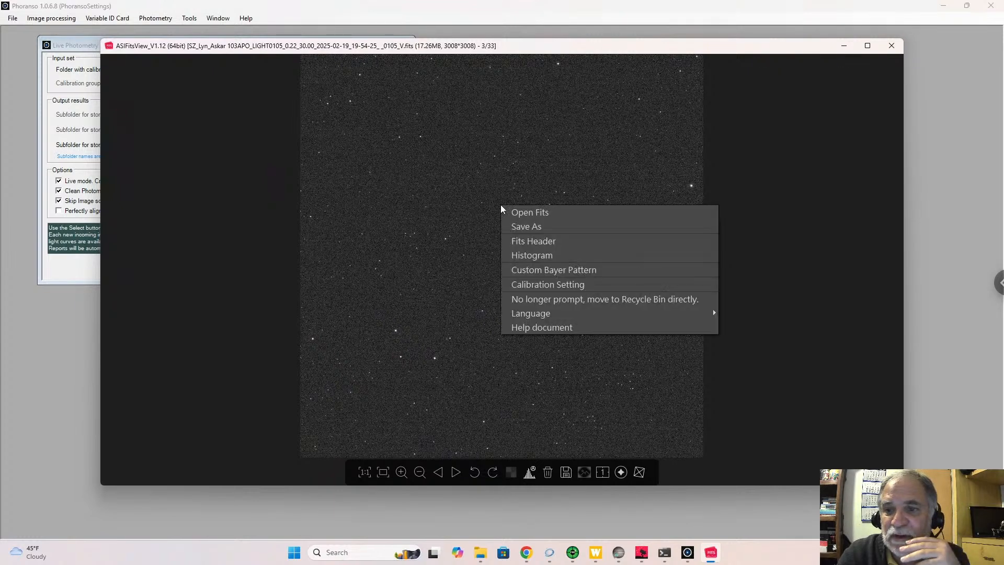
click(516, 241)
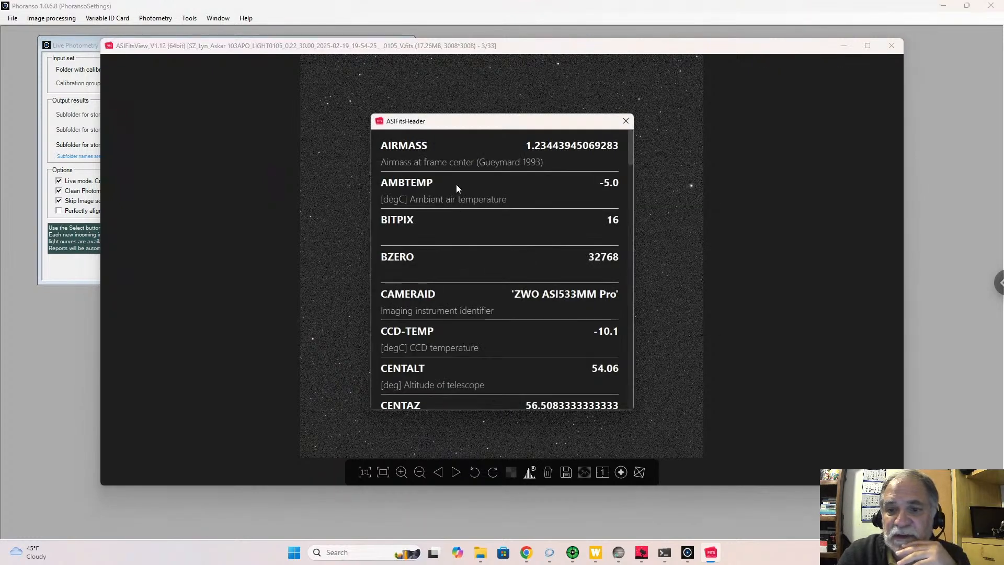
Step: Examine the FITS header entries from AIRMASS down to OBJECT, including the coordinate fields, and put the header, image and folder windows away
scroll(451, 222, down, 2)
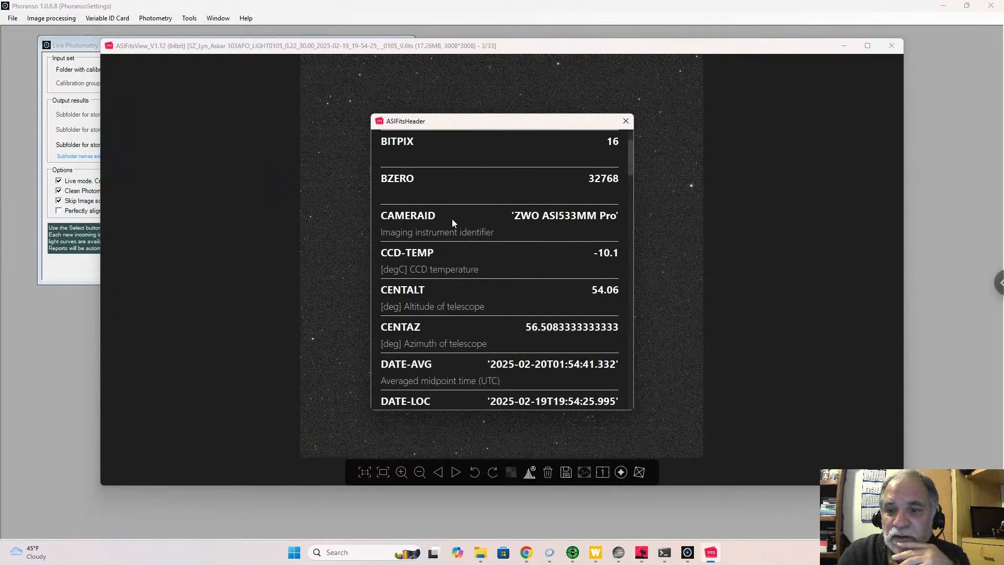
scroll(451, 222, down, 1)
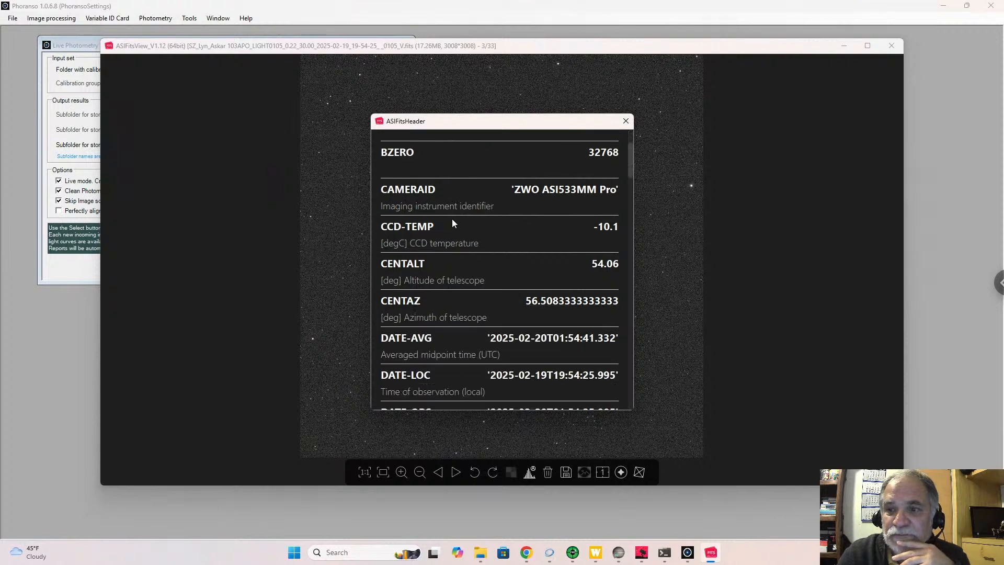
scroll(452, 222, down, 2)
scroll(452, 222, down, 1)
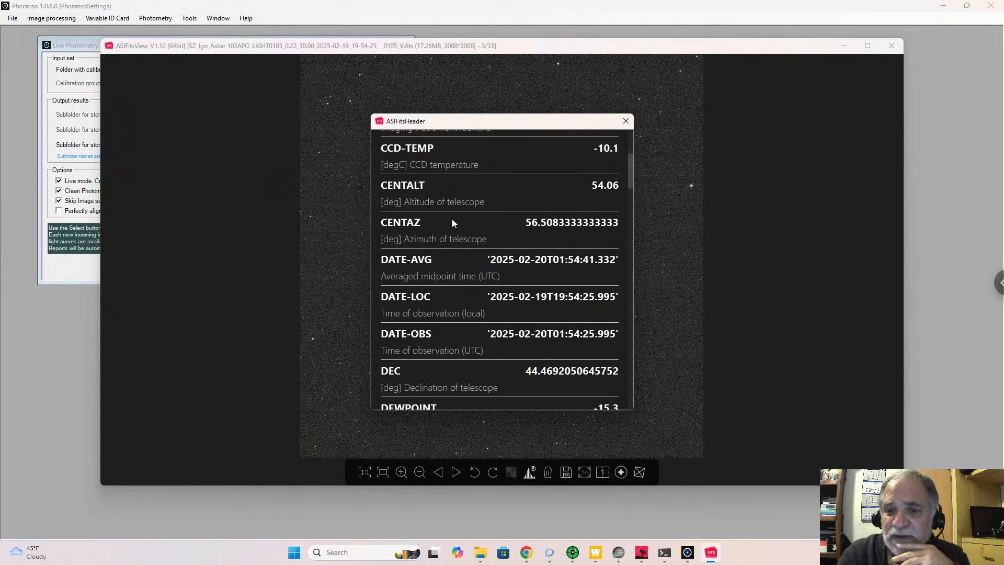
scroll(452, 220, down, 5)
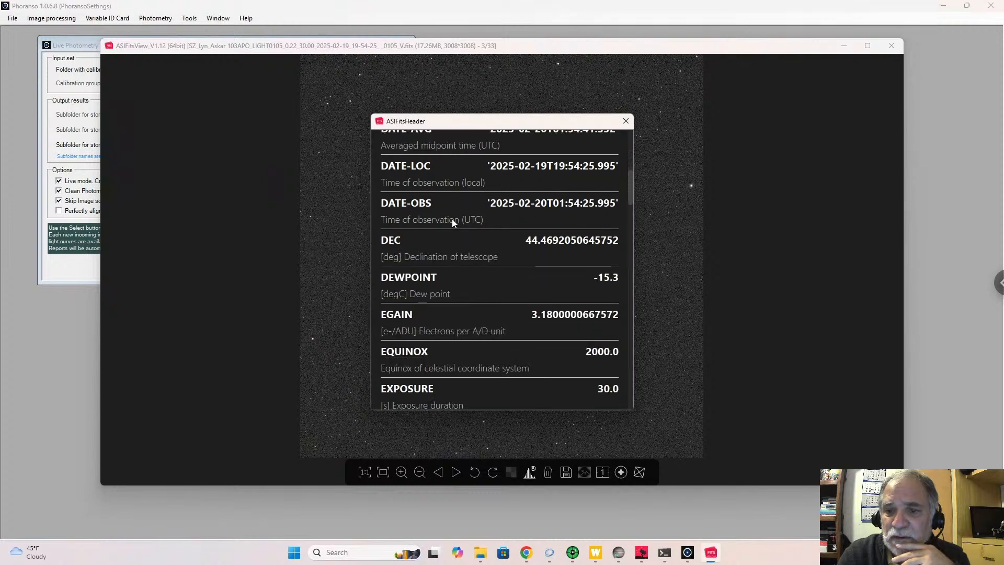
scroll(452, 223, down, 3)
scroll(452, 223, down, 3)
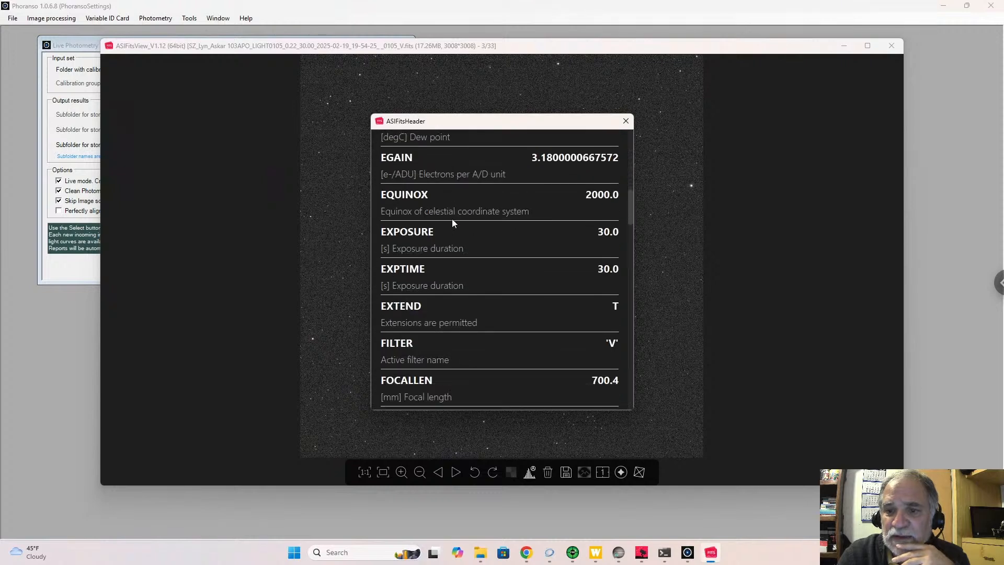
scroll(452, 223, down, 2)
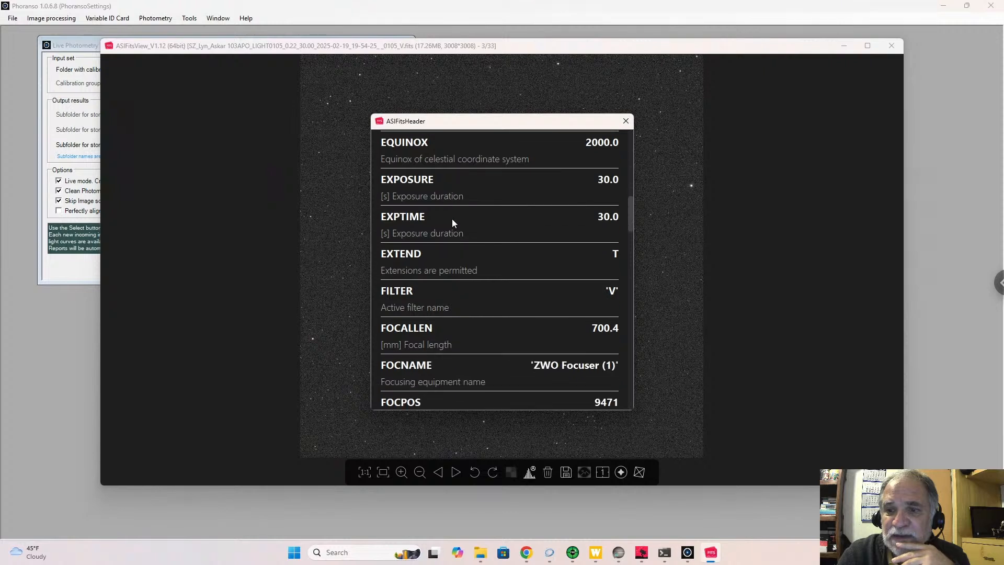
scroll(452, 222, down, 3)
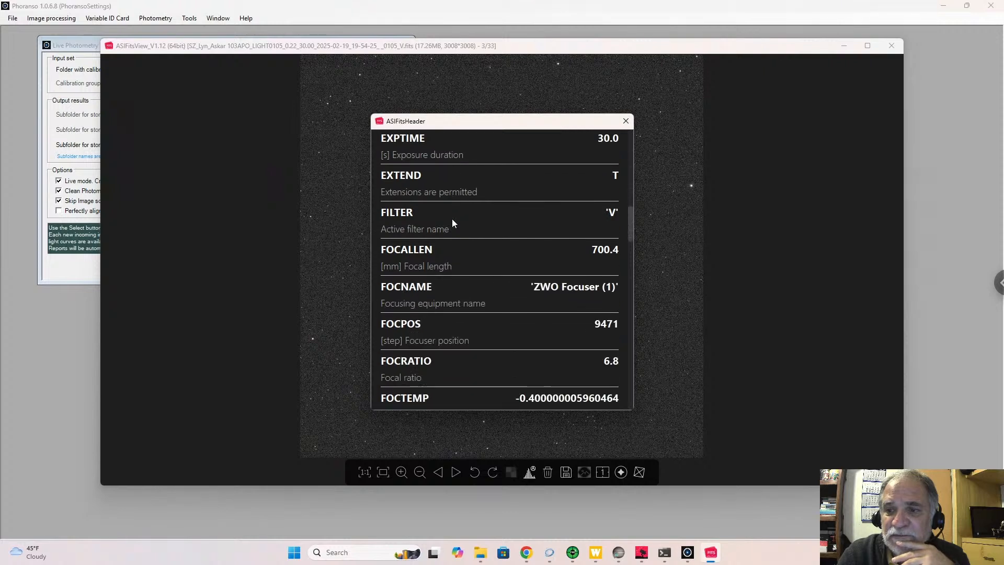
scroll(452, 223, down, 3)
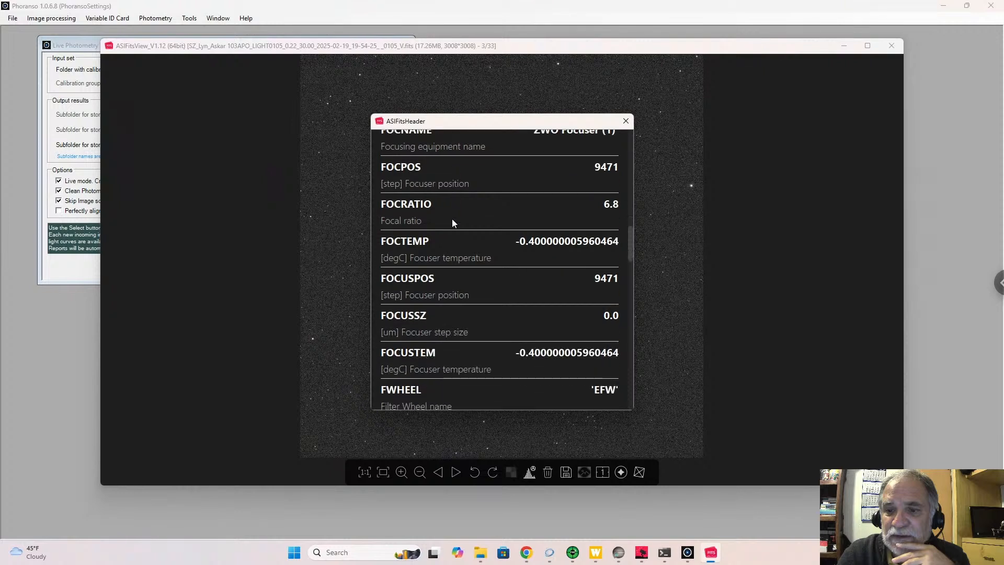
scroll(453, 223, down, 5)
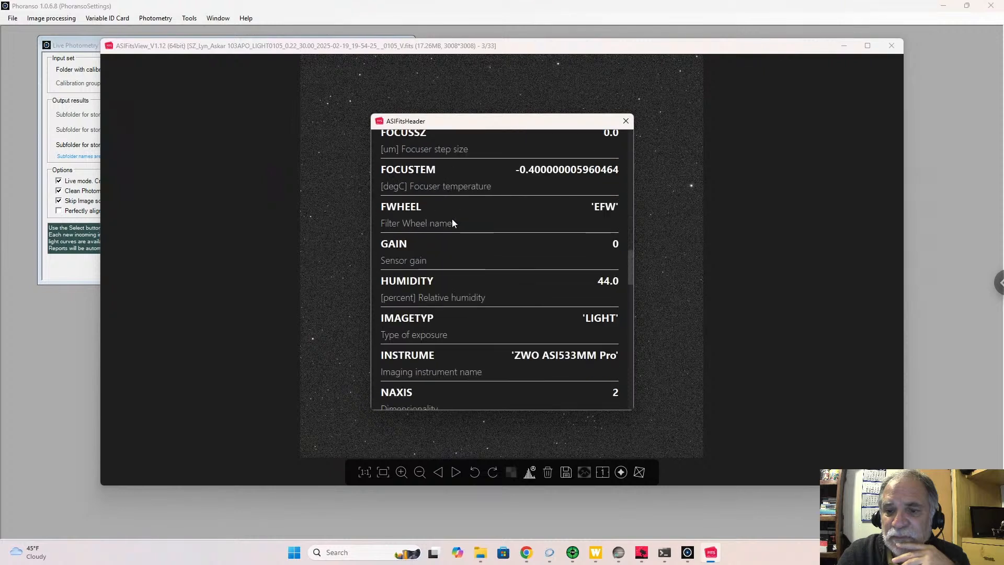
scroll(453, 223, down, 5)
scroll(453, 222, down, 1)
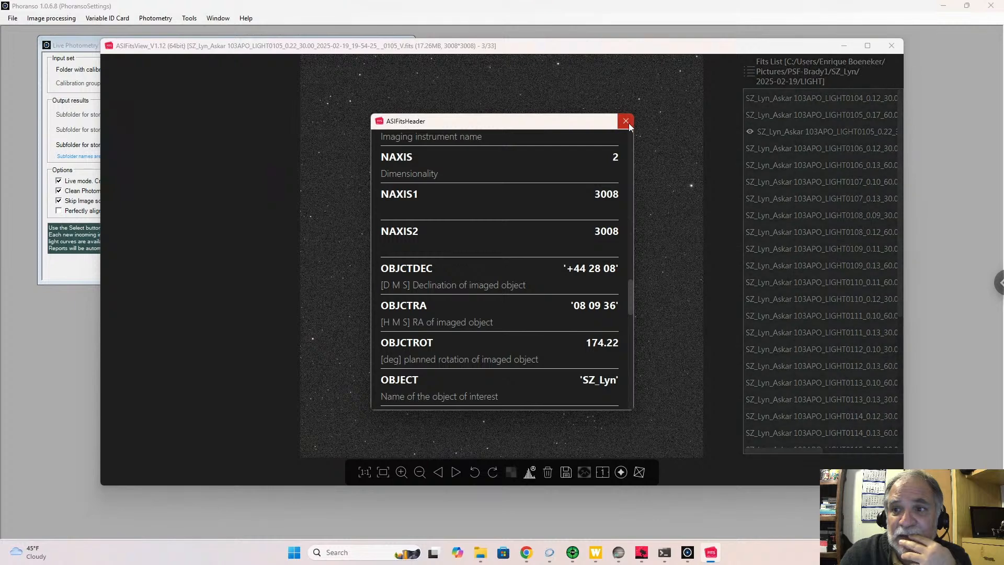
click(627, 122)
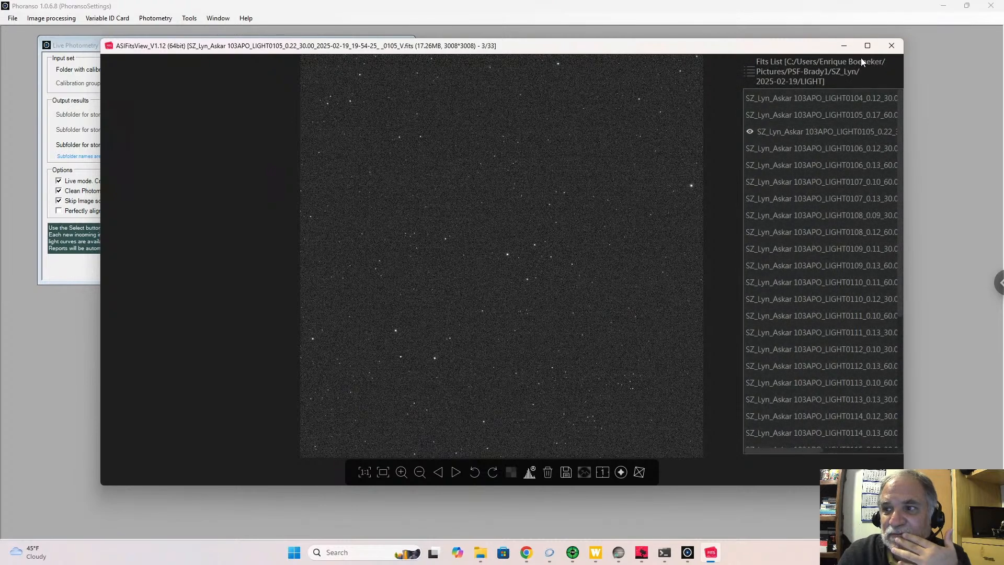
click(889, 46)
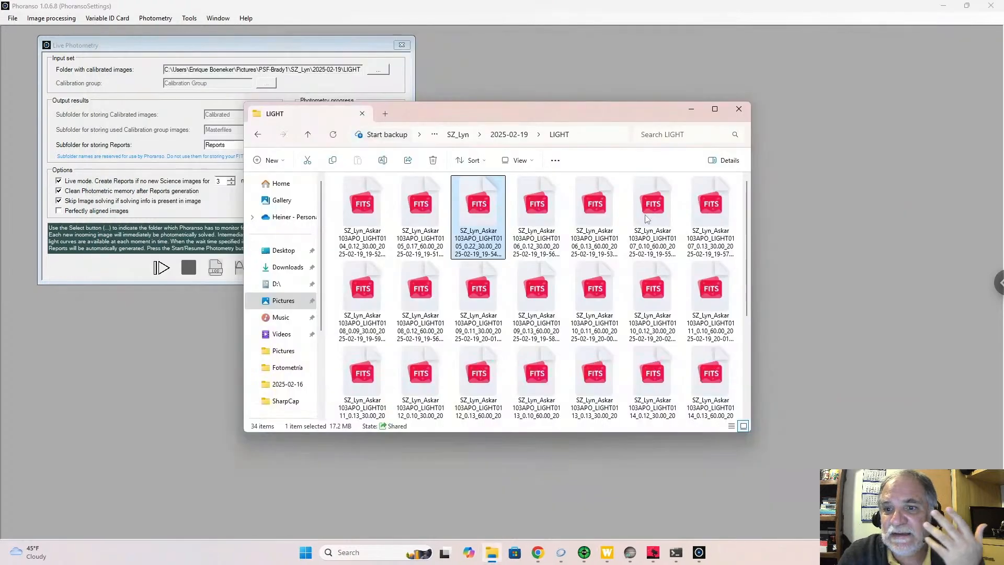
click(691, 111)
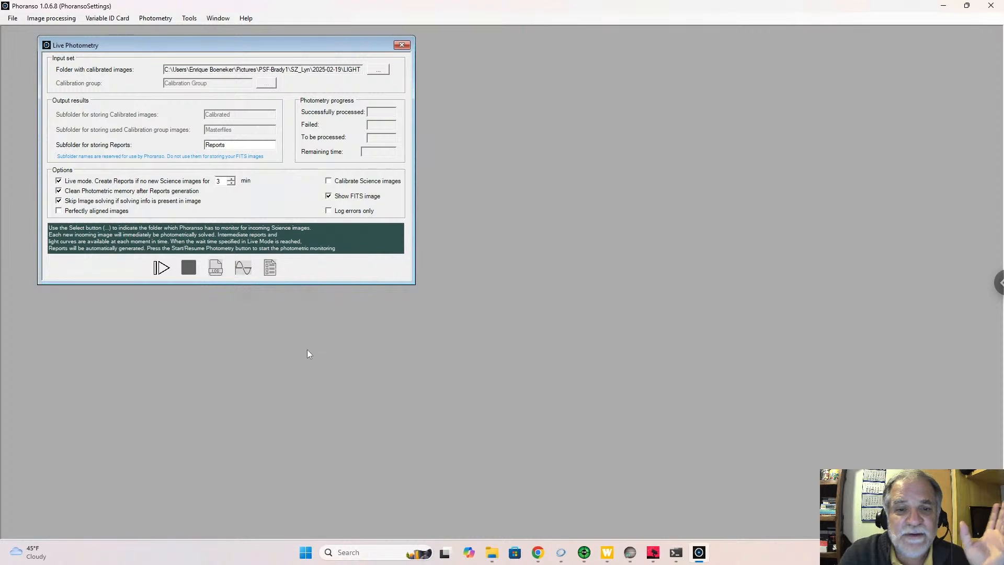
Step: Start live photometry on the SZ_Lyn images and arrange its log and light curve alongside the FITS image
click(161, 268)
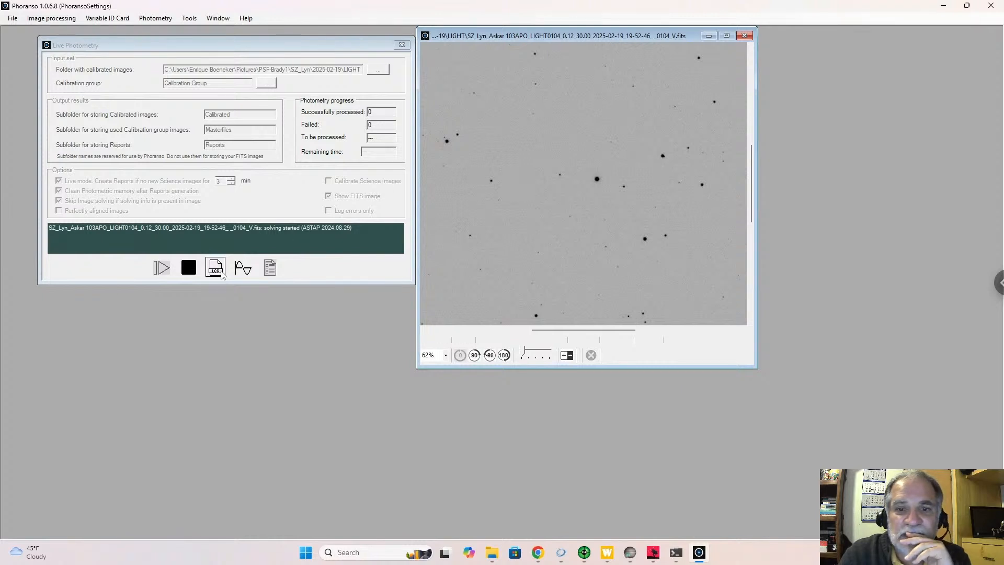
drag(575, 36, 646, 39)
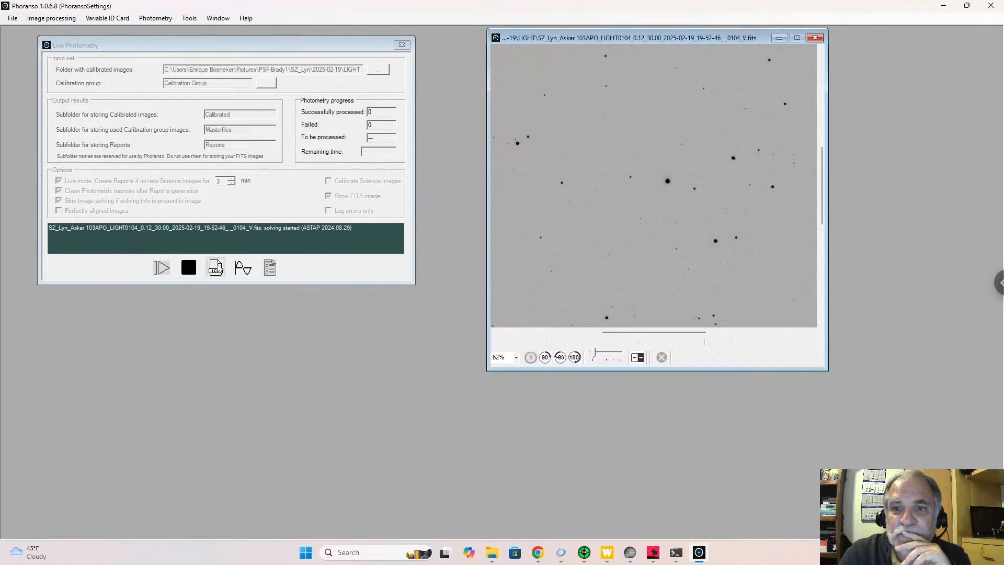
click(215, 268)
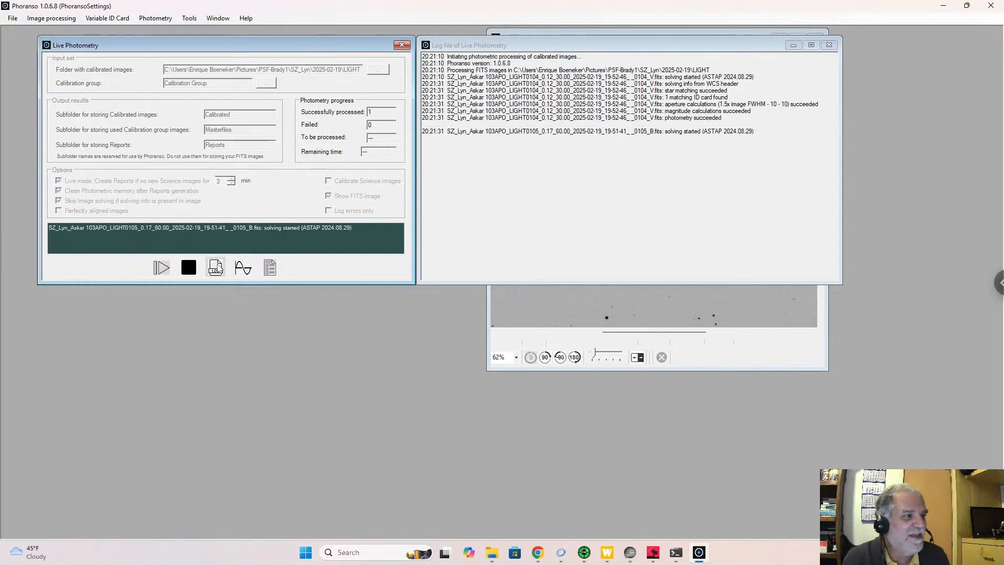
click(243, 269)
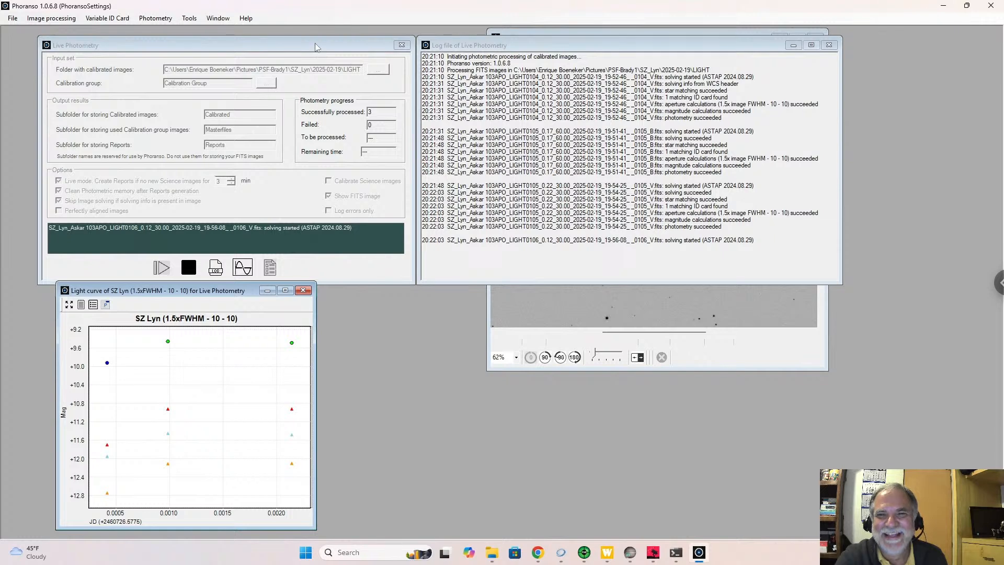
drag(307, 45, 277, 35)
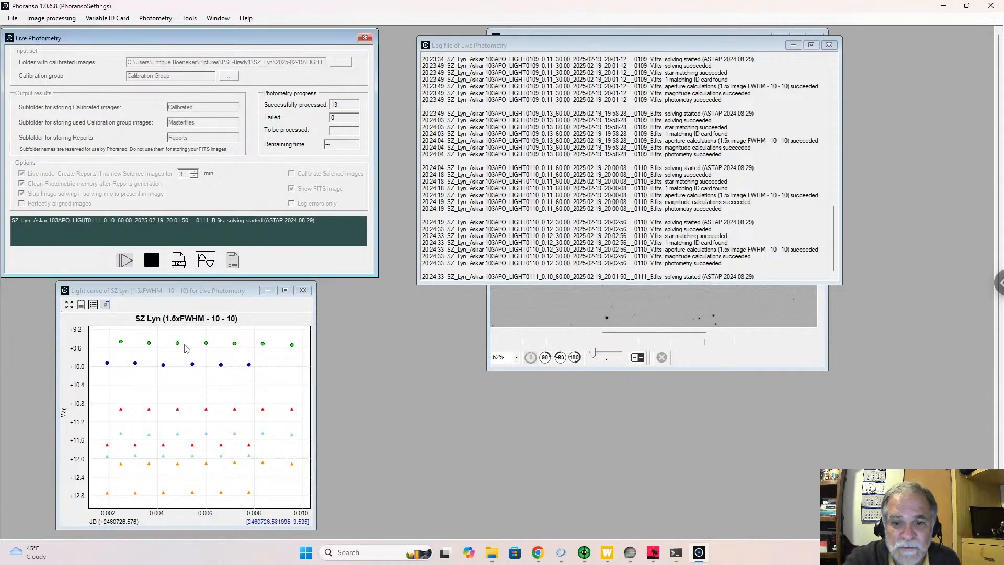
Step: Set the Y axis maximum of the SZ Lyn light curve to 10.2 in its window properties
click(97, 307)
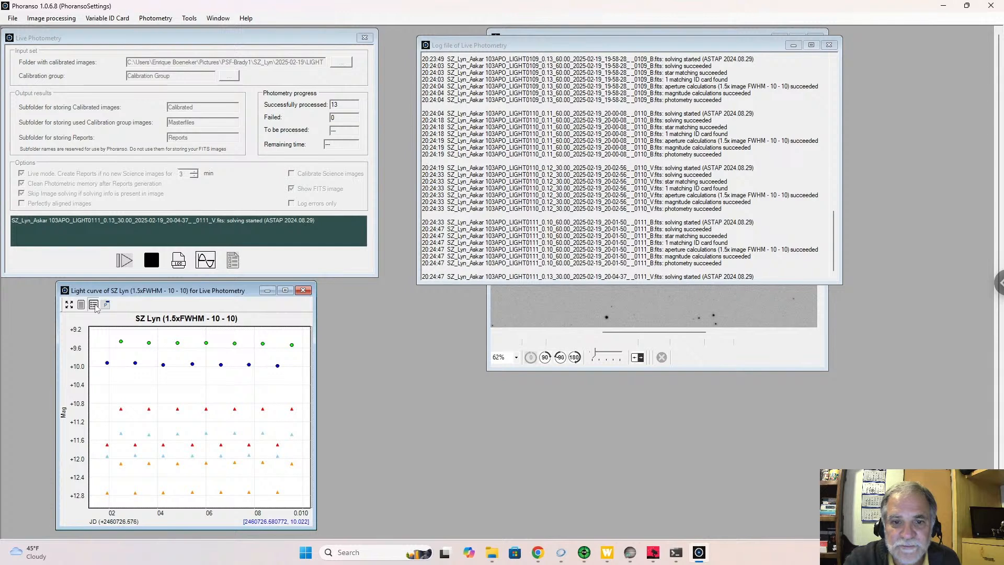
click(96, 307)
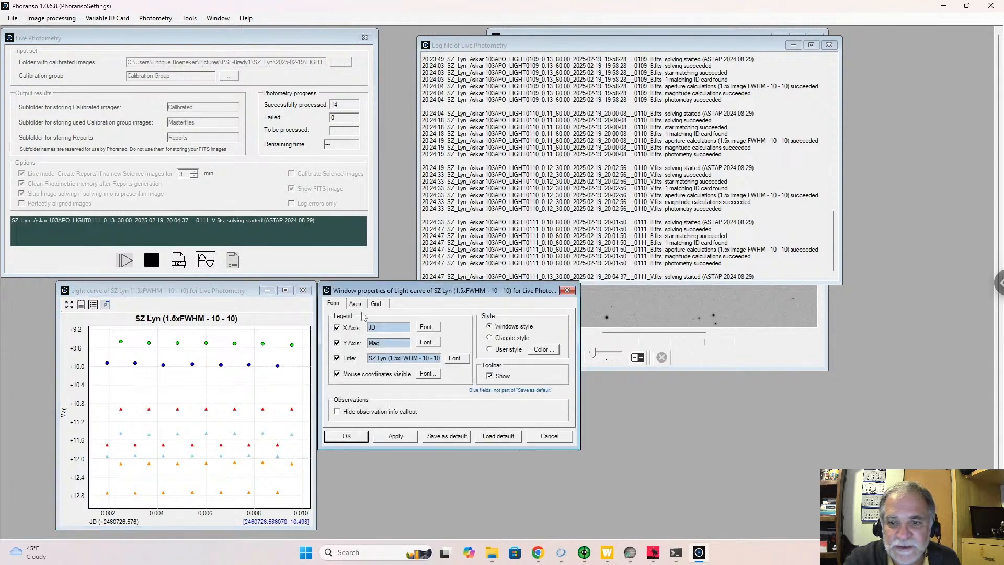
click(358, 304)
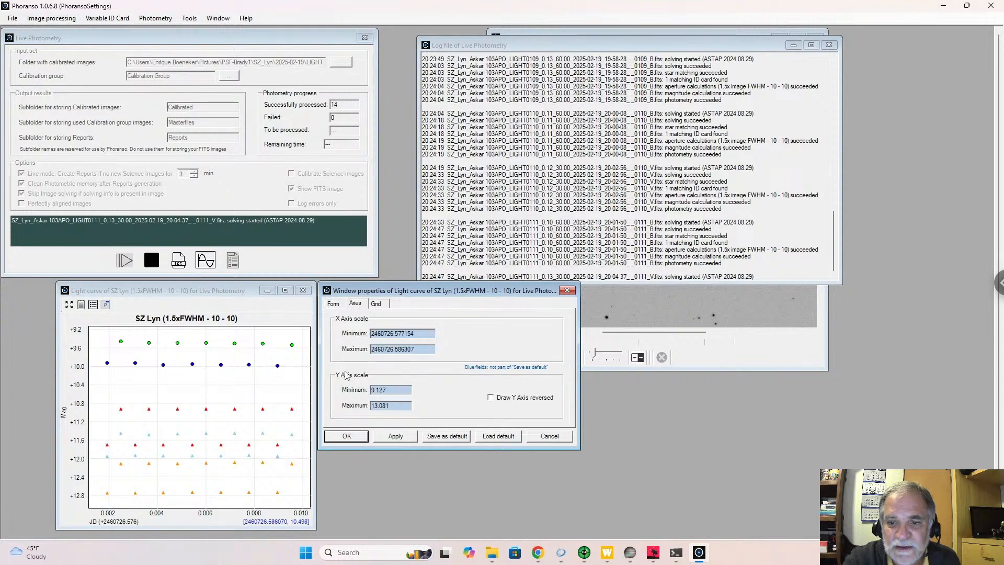
drag(400, 406, 360, 406)
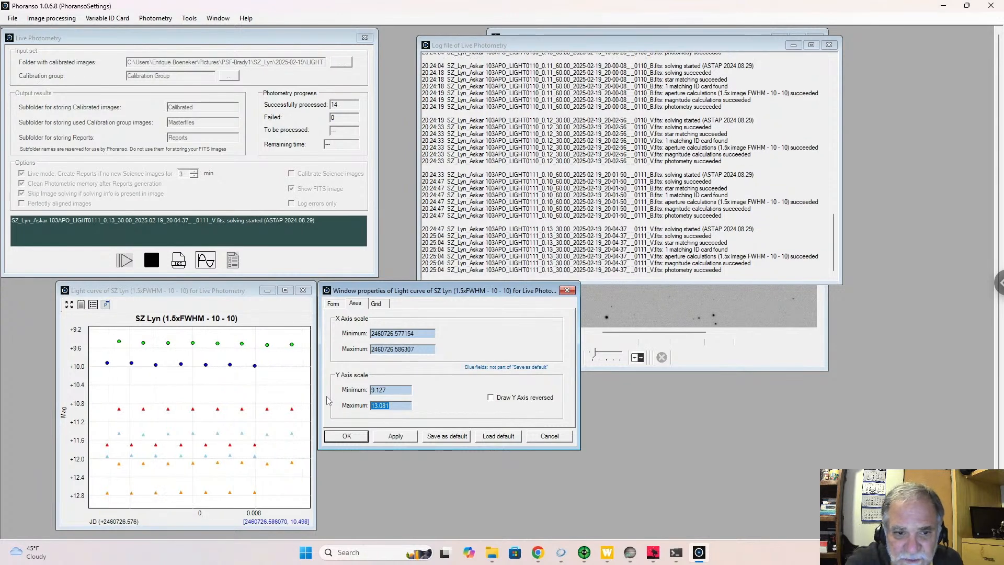
text(10.2)
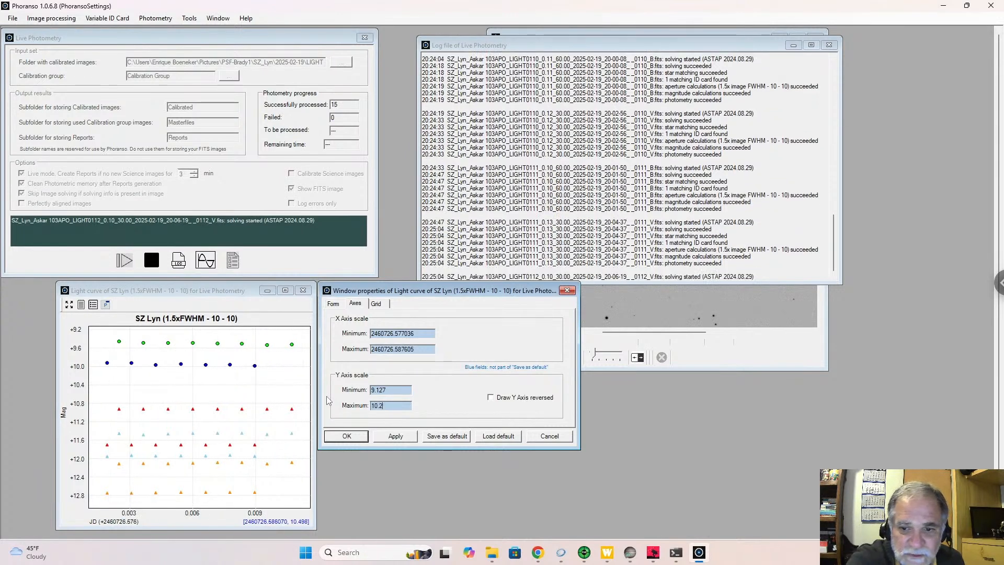
click(347, 436)
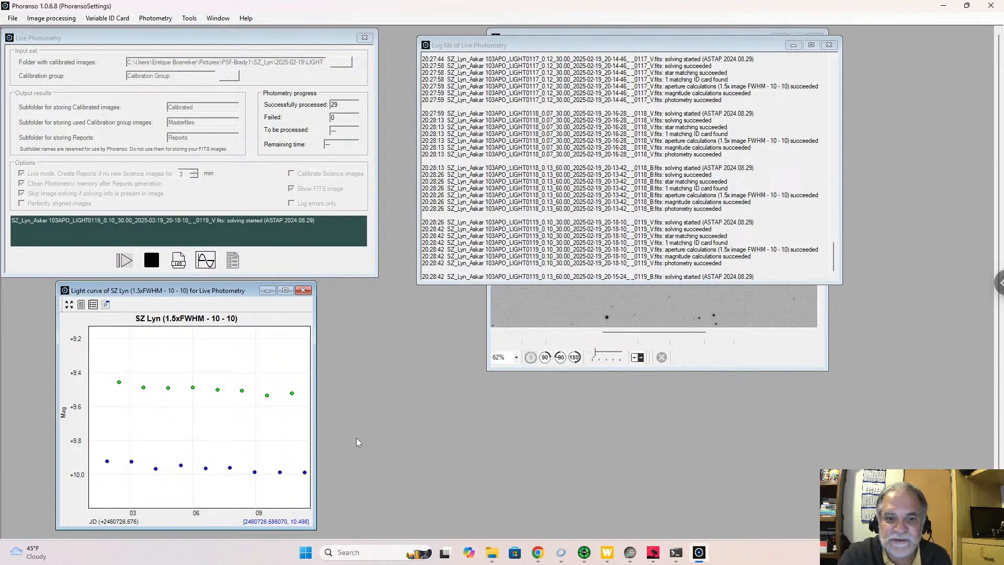
Step: Fit all data in the SZ Lyn light curve and inspect the details of individual points along the green series
click(69, 307)
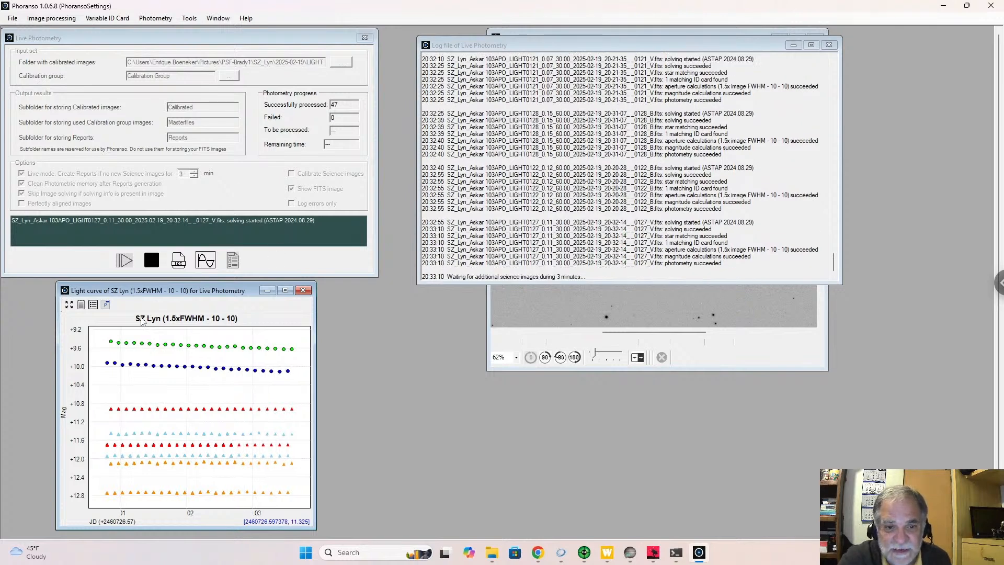
mouse_move(112, 344)
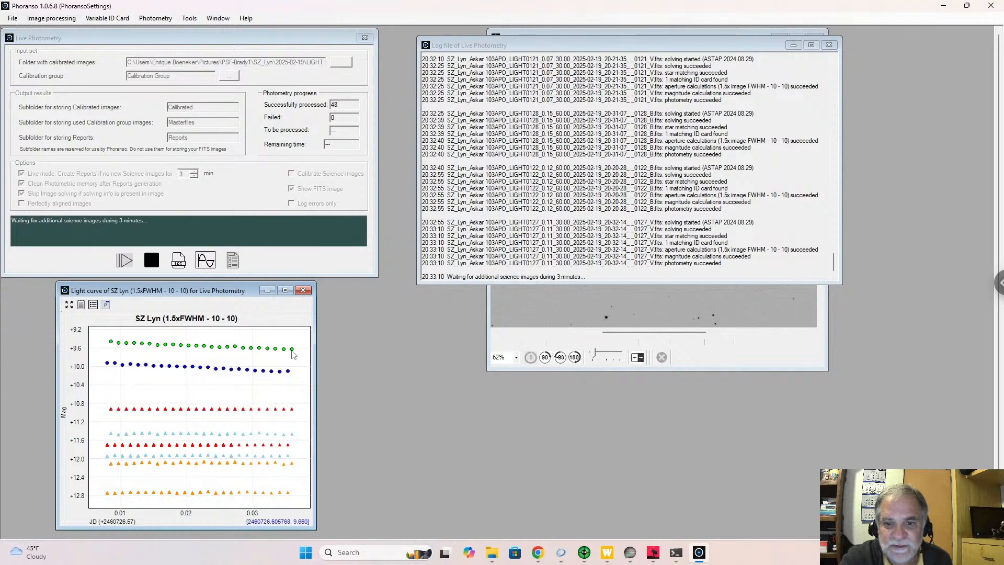
mouse_move(291, 350)
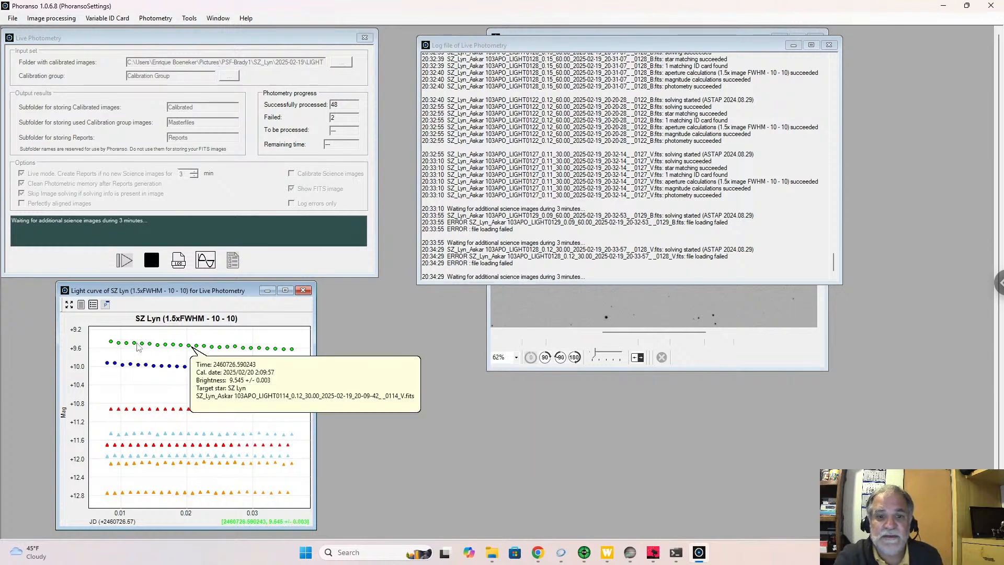
mouse_move(112, 346)
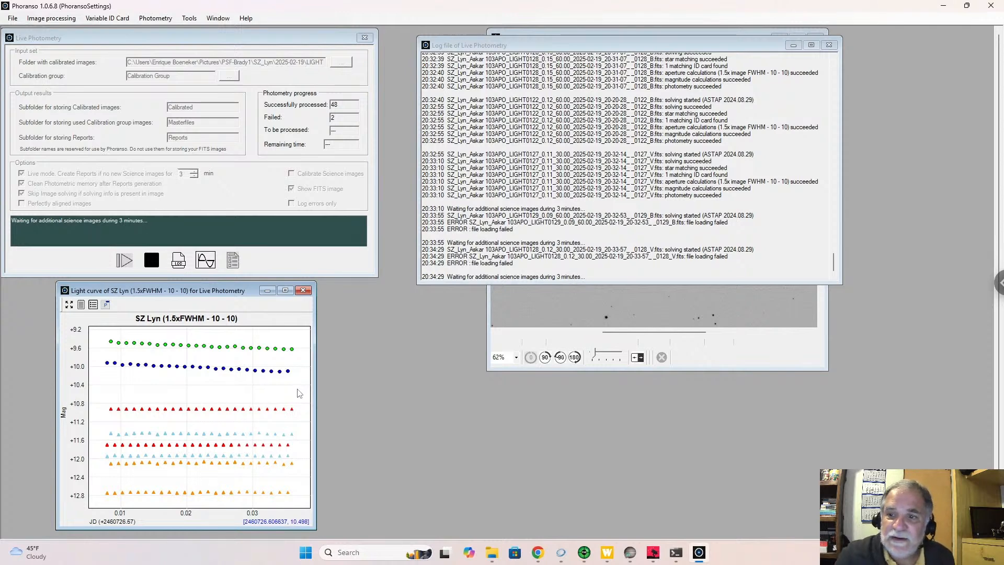
Step: Bring the FITS image in front of the log, view it with white stars on a dark background, and restore the inverted display
click(758, 350)
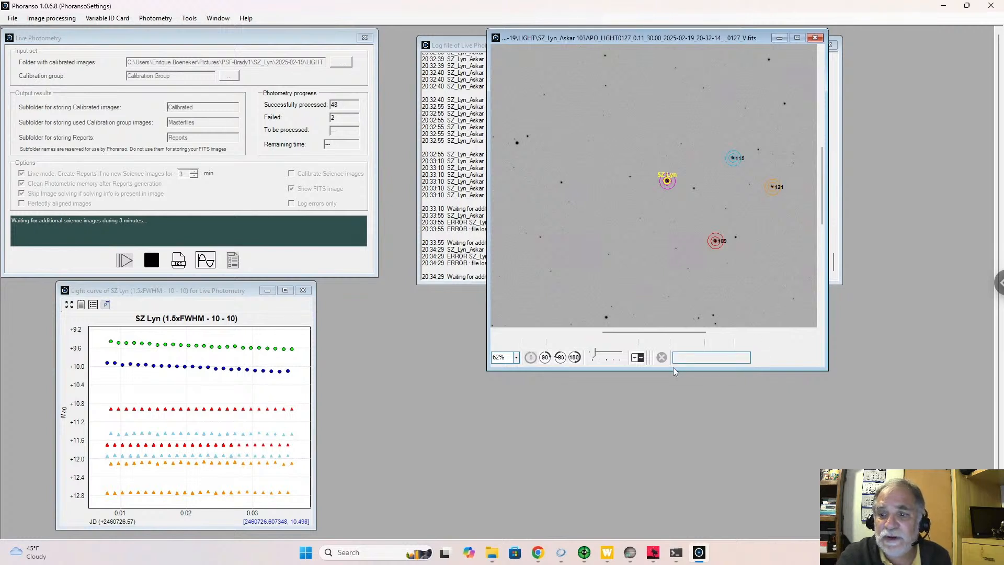
click(638, 358)
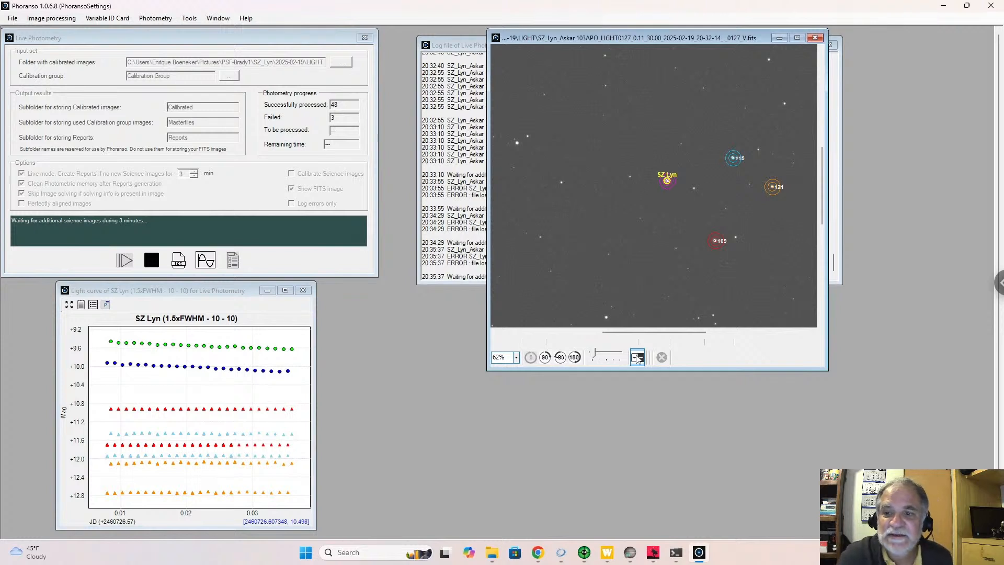
click(637, 357)
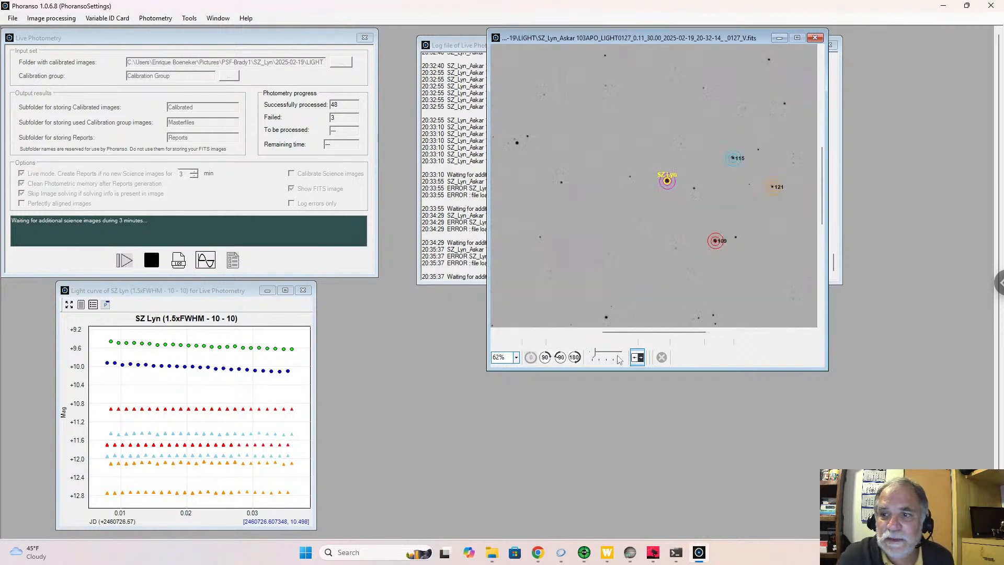
Step: View the SZ Lyn star field and its comparison stars at 100%, 62% and 25% zoom, ending back at 62%
click(515, 358)
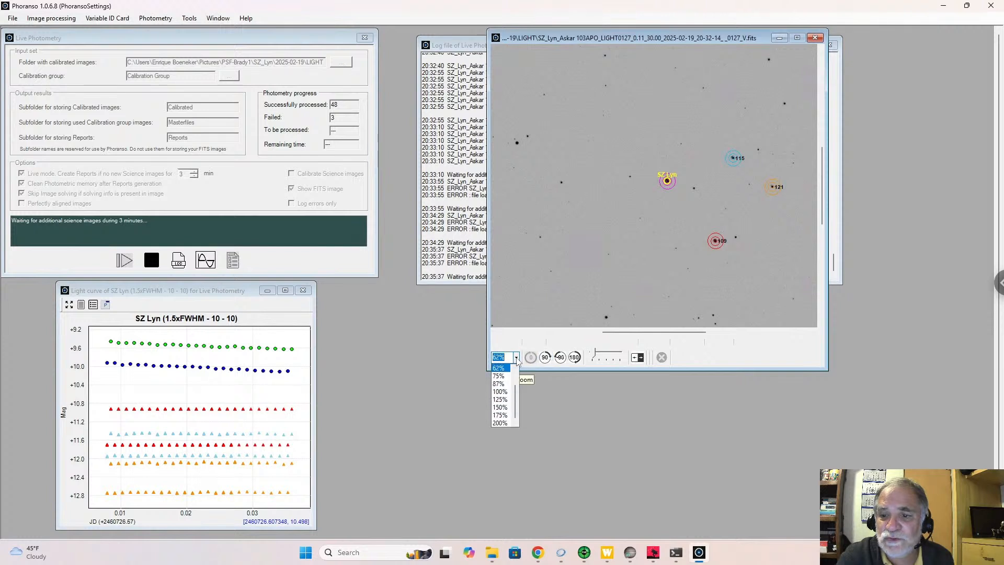
click(500, 391)
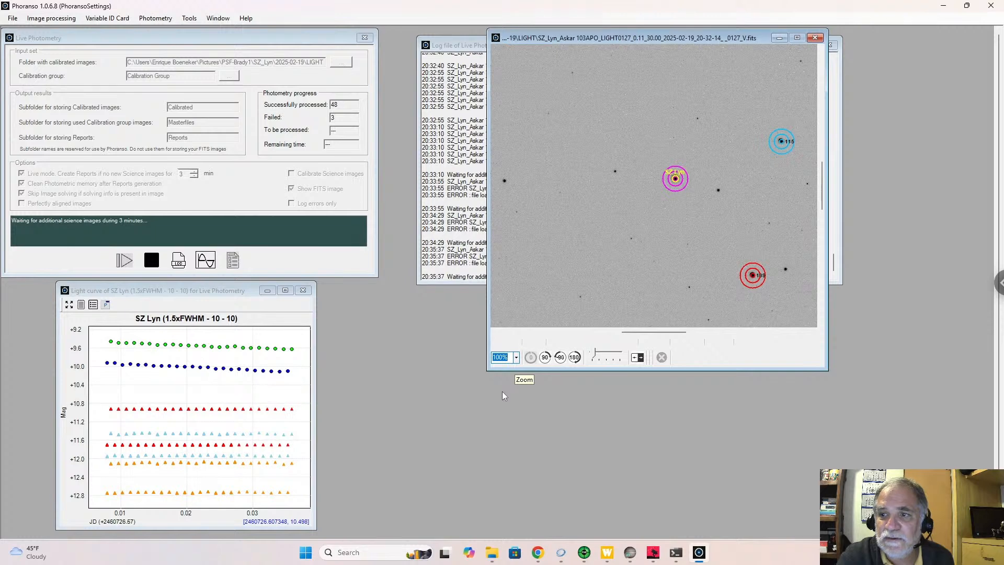
click(515, 358)
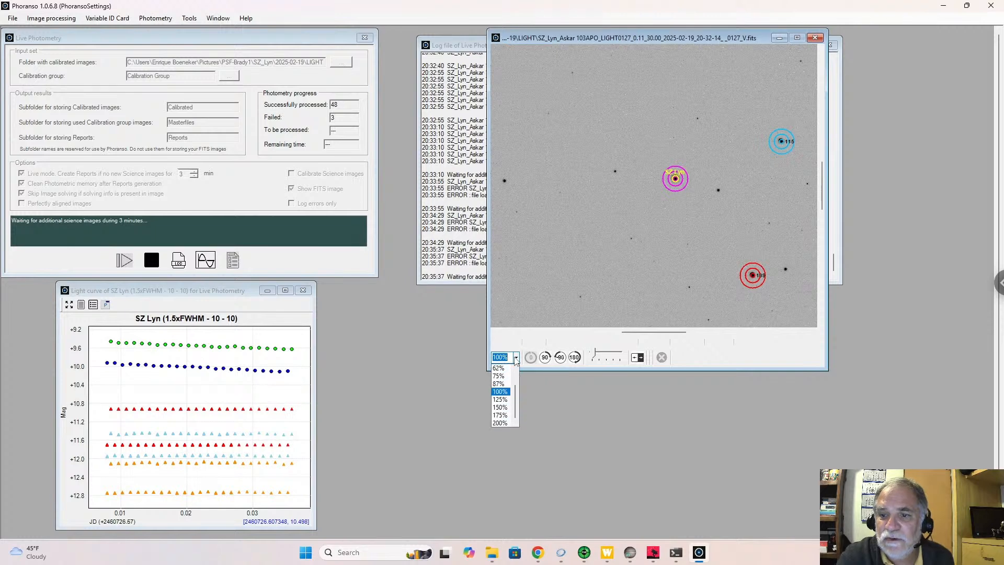
click(506, 372)
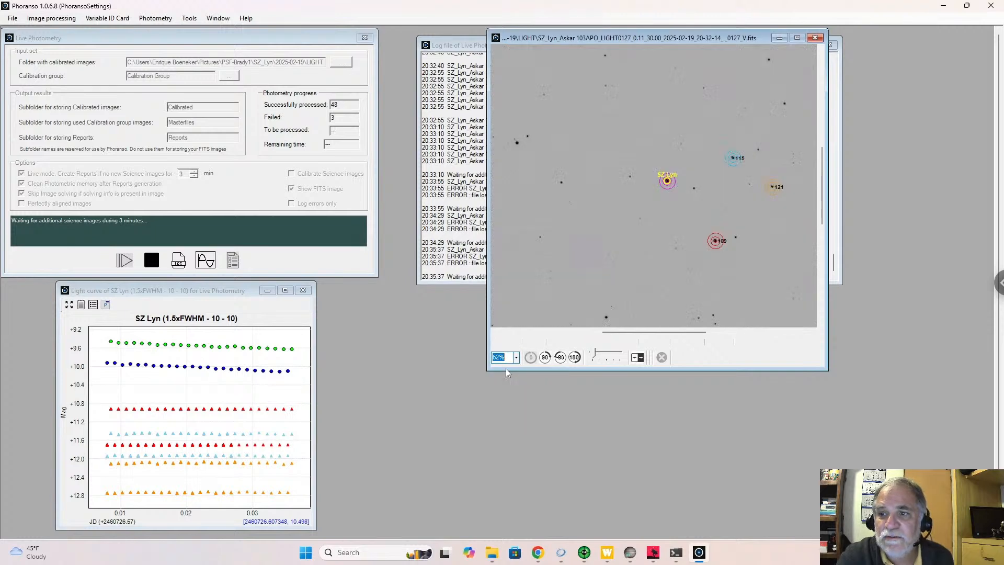
click(515, 359)
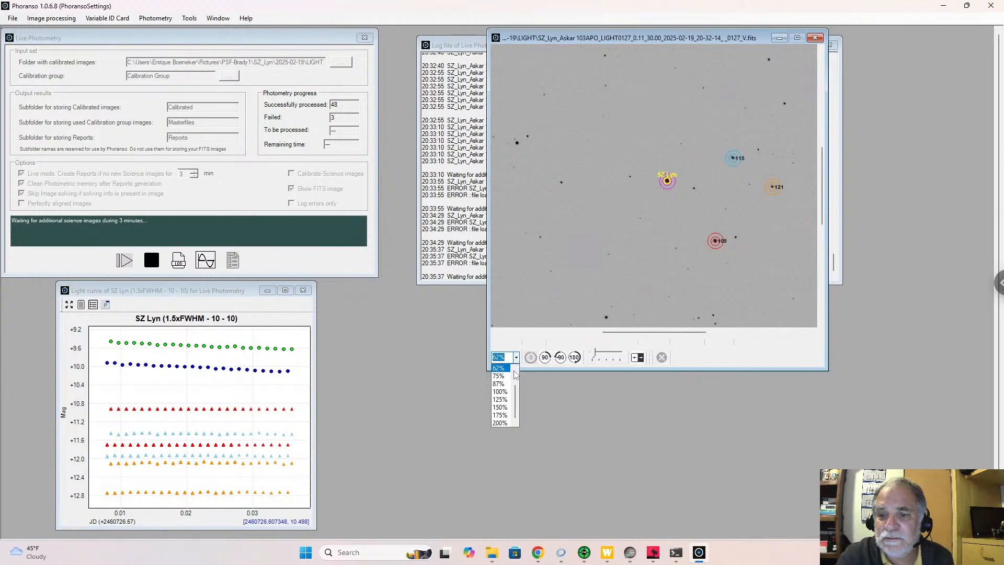
click(516, 375)
click(504, 368)
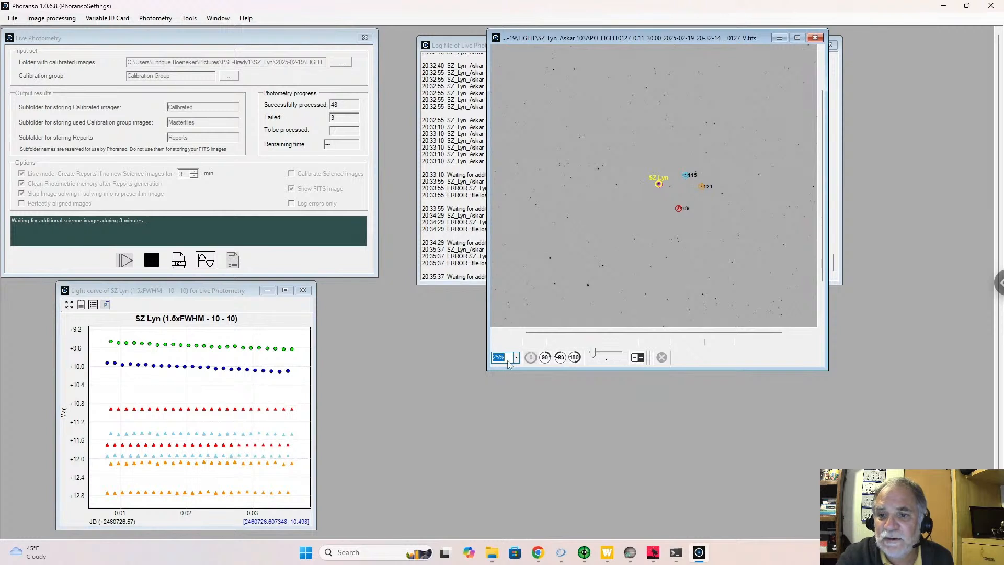
click(516, 357)
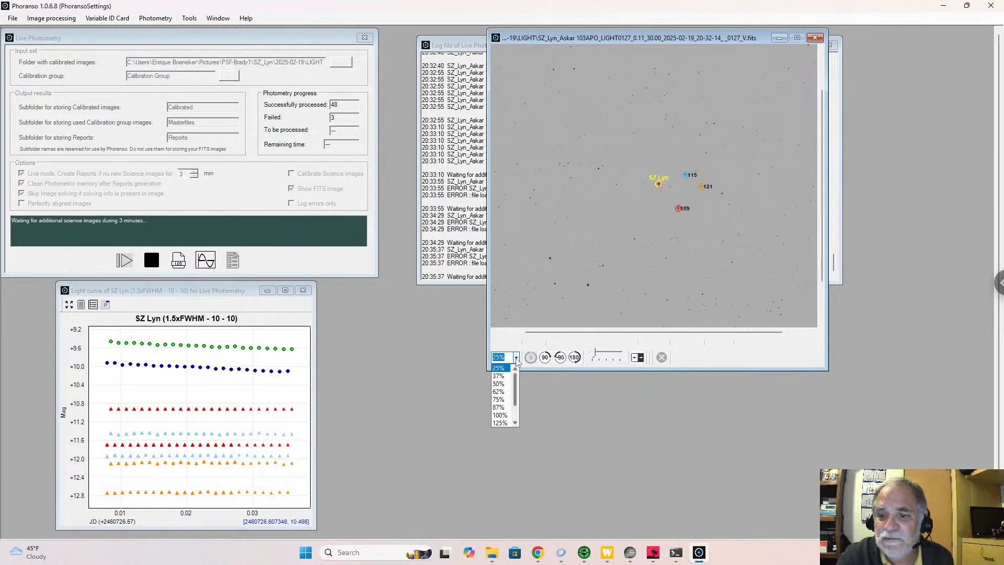
click(505, 392)
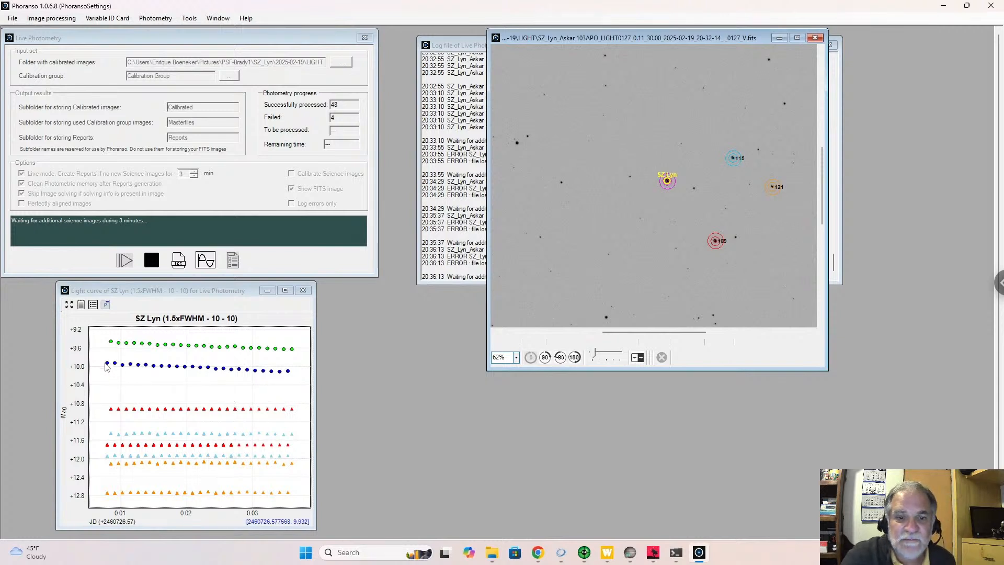
Step: Inspect the details of the first and last points of the blue series in the SZ Lyn light curve
mouse_move(108, 367)
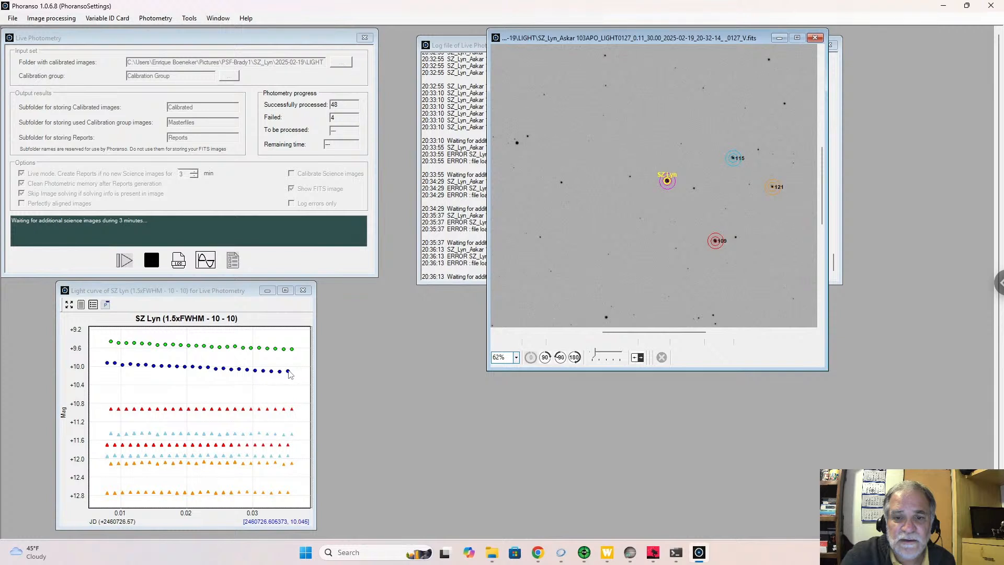
mouse_move(289, 373)
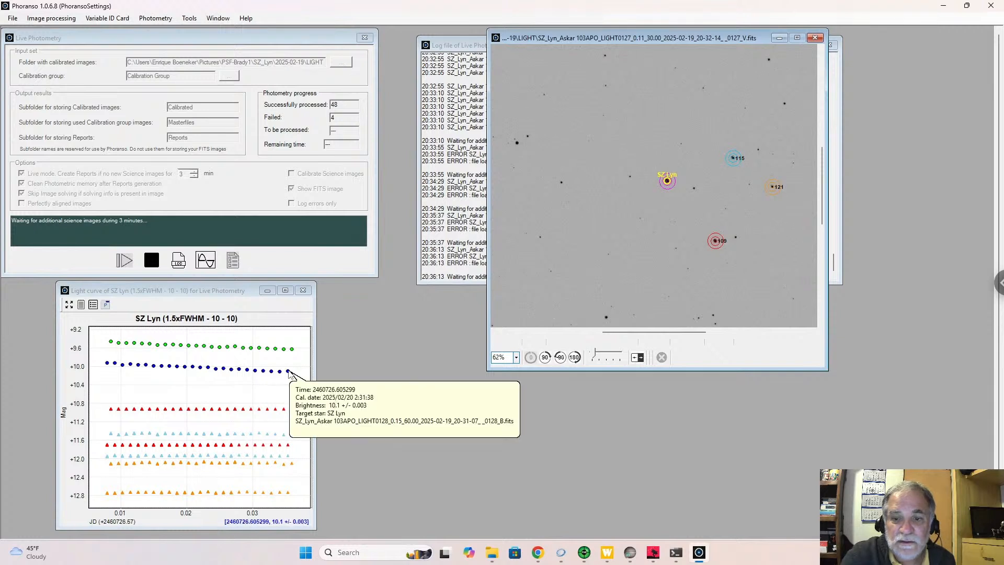